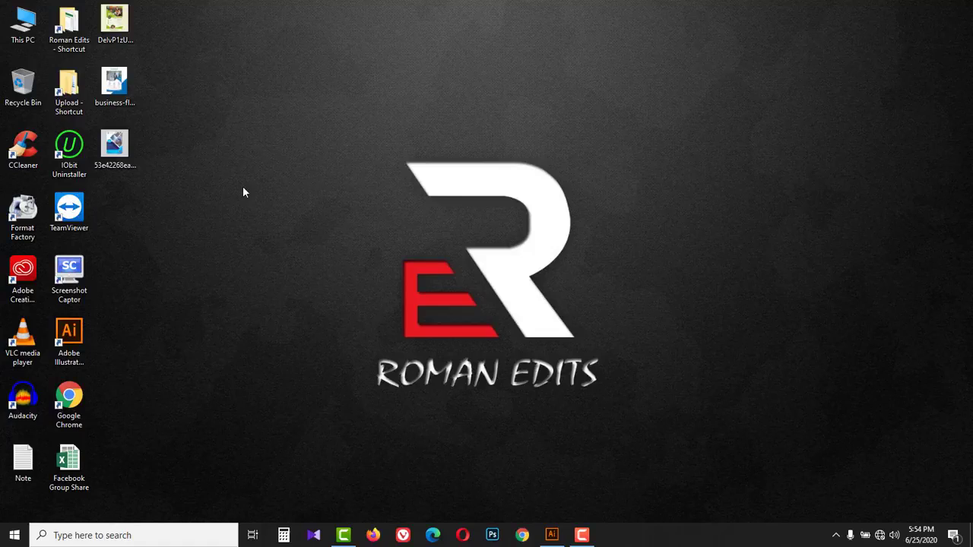
# Step: Preview the green gym flyer image, close the preview, and return to Illustrator
pyautogui.doubleClick(122, 27)
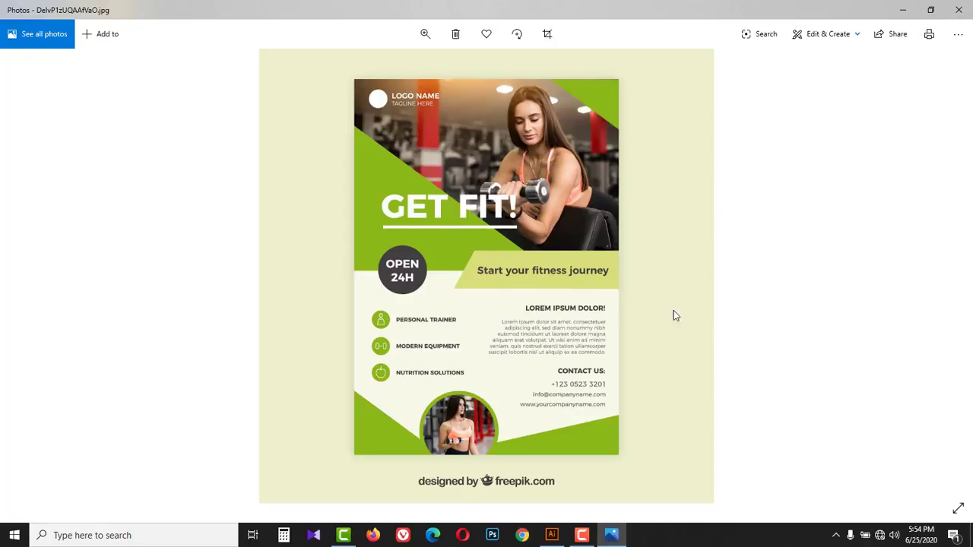
pyautogui.click(959, 9)
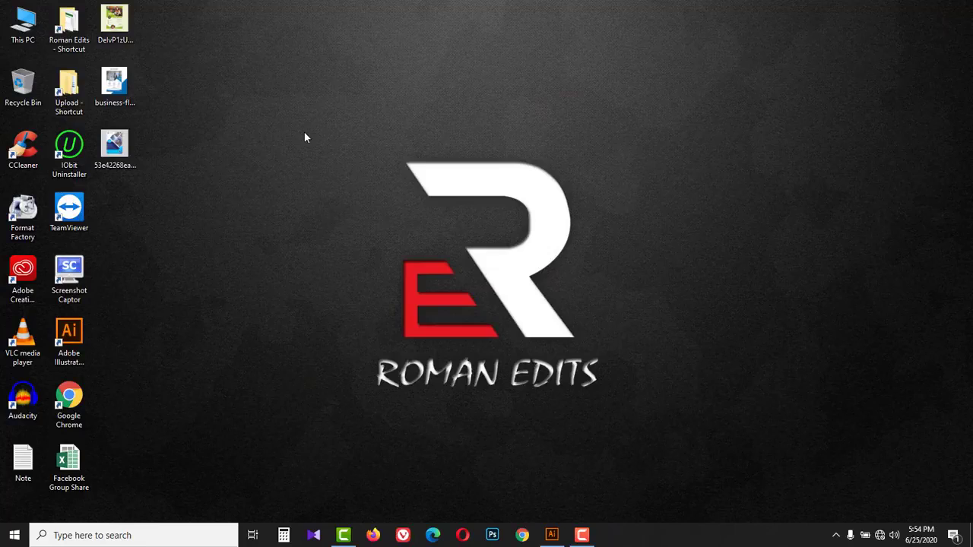
pyautogui.click(552, 535)
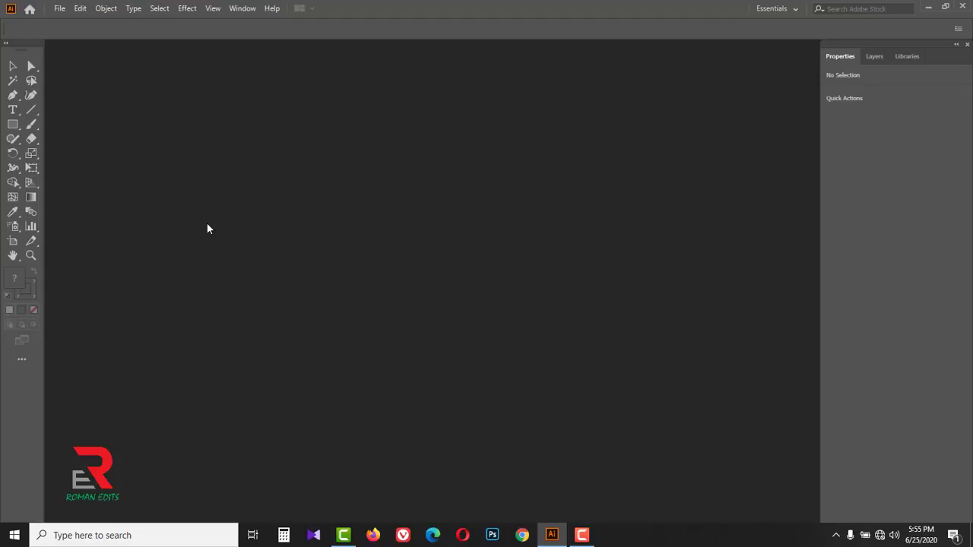
# Step: Open the three Desktop flyer images, including the GET FIT! gym flyer, as separate documents
pyautogui.click(61, 10)
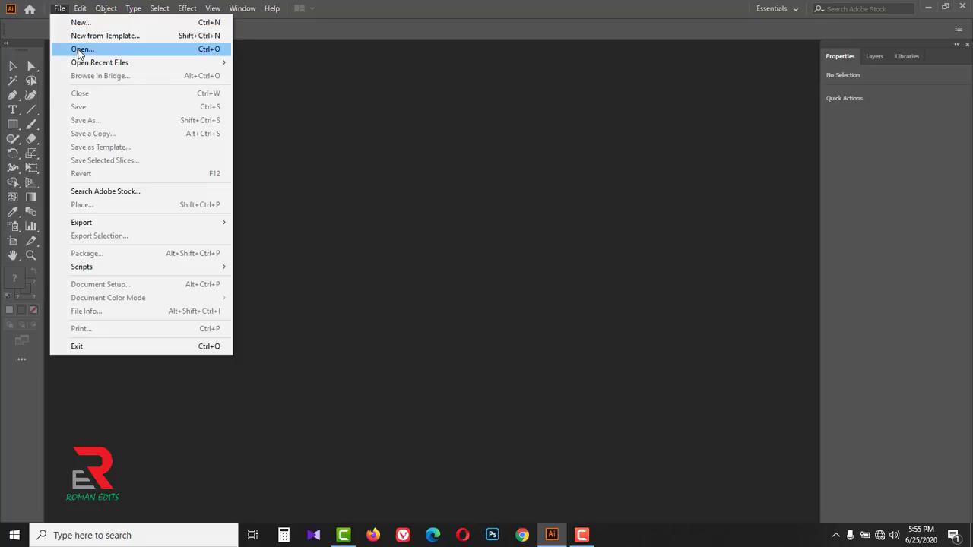
pyautogui.click(78, 48)
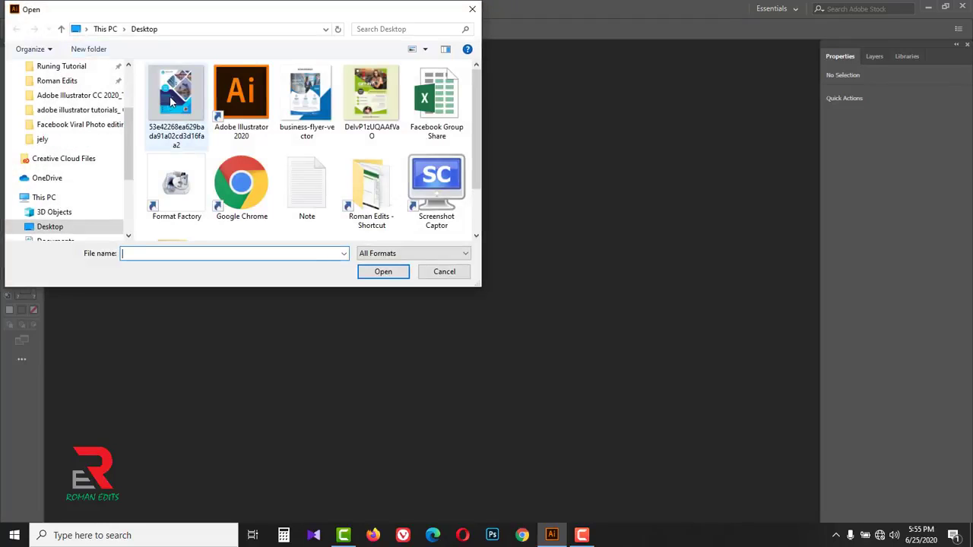
pyautogui.click(173, 99)
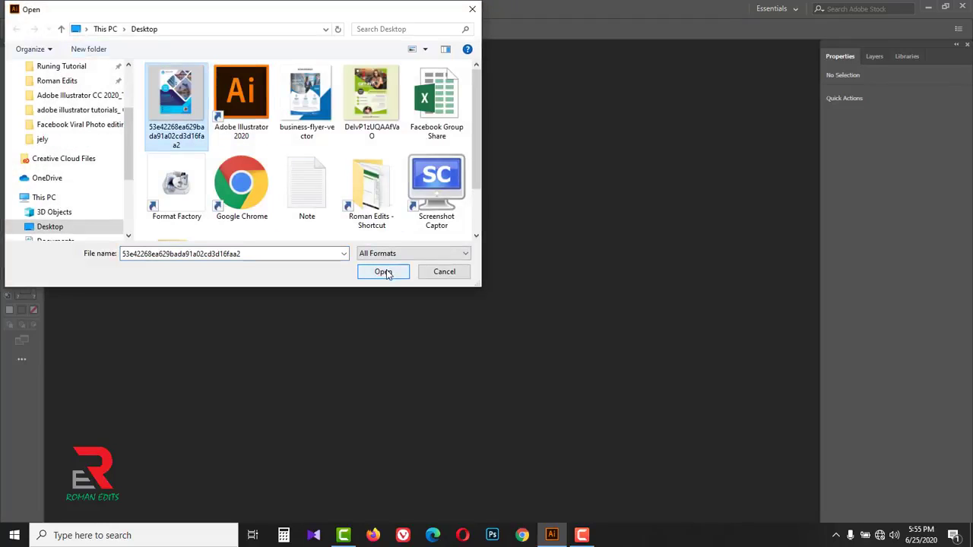
pyautogui.keyDown('ctrl'); pyautogui.click(318, 104); pyautogui.keyUp('ctrl')
pyautogui.keyDown('ctrl'); pyautogui.click(370, 98); pyautogui.keyUp('ctrl')
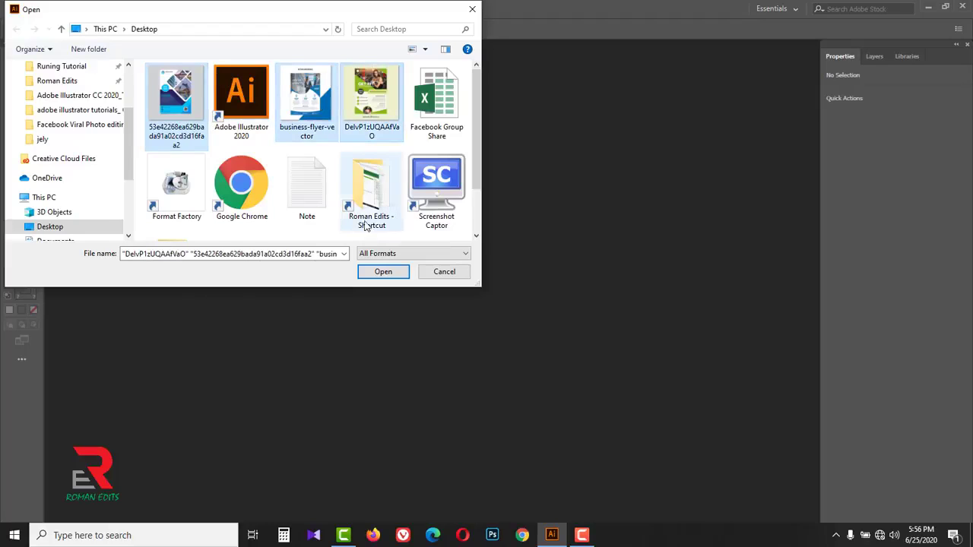
pyautogui.click(383, 274)
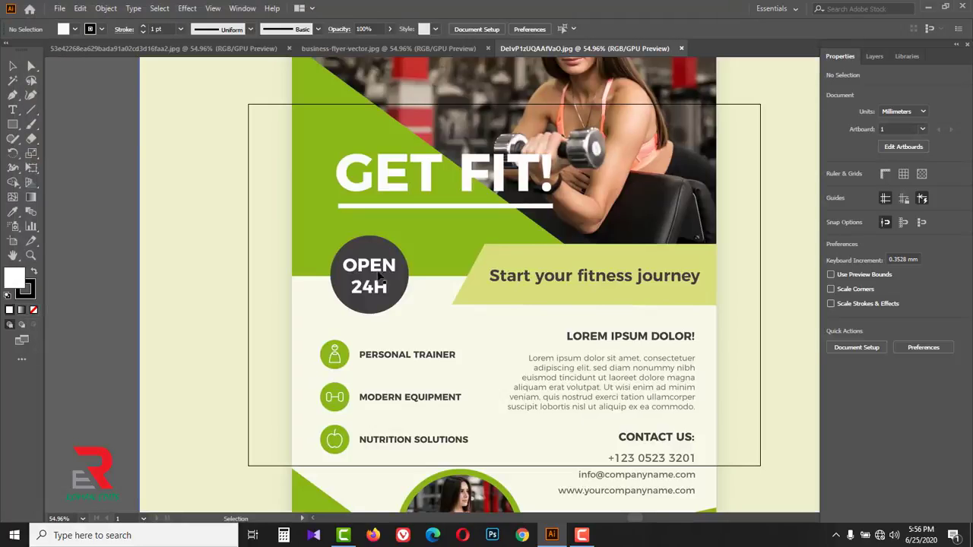
# Step: Zoom the gym flyer out to 25% and move the image to the left
pyautogui.press('z')
pyautogui.keyDown('alt'); pyautogui.click(384, 265); pyautogui.keyUp('alt')
pyautogui.keyDown('alt'); pyautogui.click(450, 264); pyautogui.keyUp('alt')
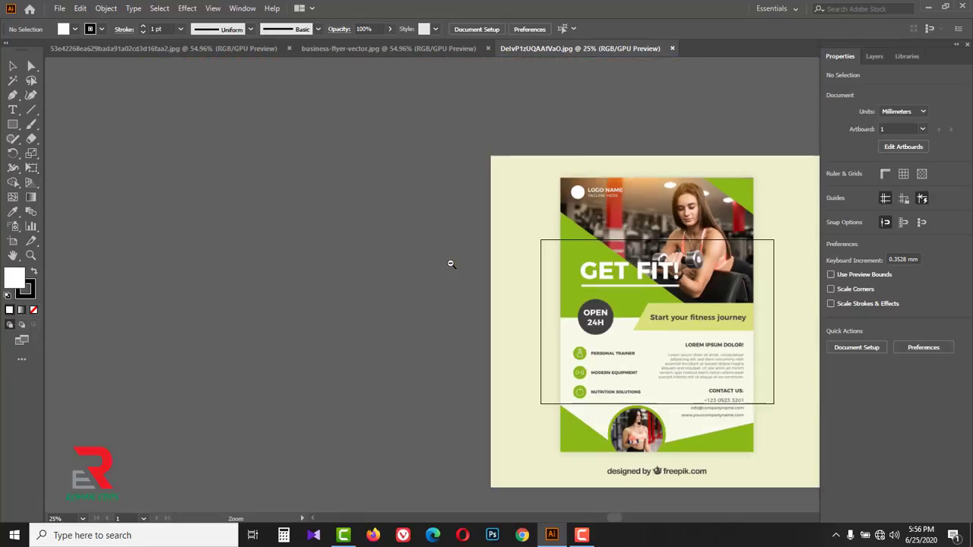
pyautogui.moveTo(512, 301)
pyautogui.mouseDown()
pyautogui.moveTo(458, 279)
pyautogui.moveTo(228, 284)
pyautogui.mouseUp()
pyautogui.press('v')
pyautogui.hscroll(-3, 458, 312)
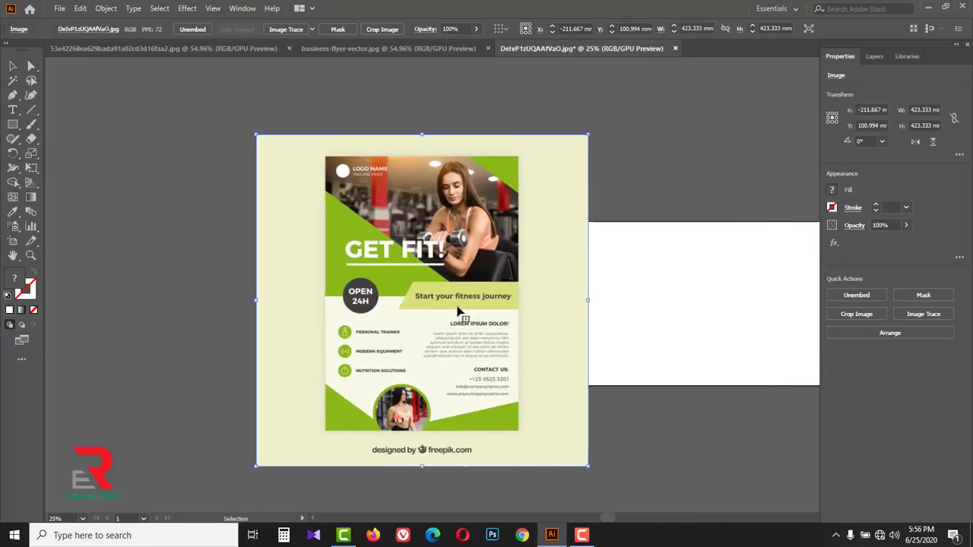
pyautogui.moveTo(458, 312); pyautogui.dragTo(361, 311)
pyautogui.click(532, 254)
# Step: Show rulers, set vertical guides at the GET FIT! flyer's text margins, then switch to the business flyer
pyautogui.hotkey('ctrl', 'r')
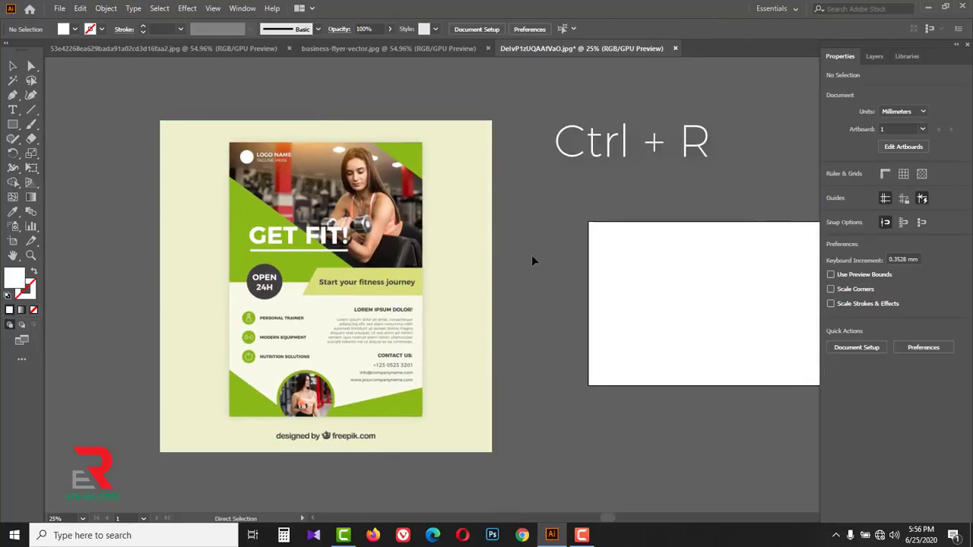
pyautogui.hotkey('ctrl', 'r')
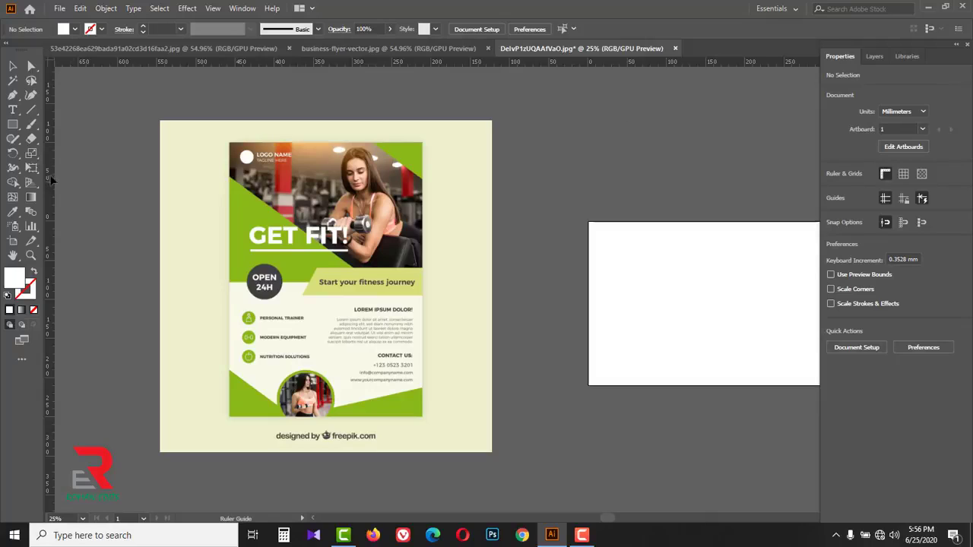
pyautogui.moveTo(103, 197); pyautogui.dragTo(240, 212)
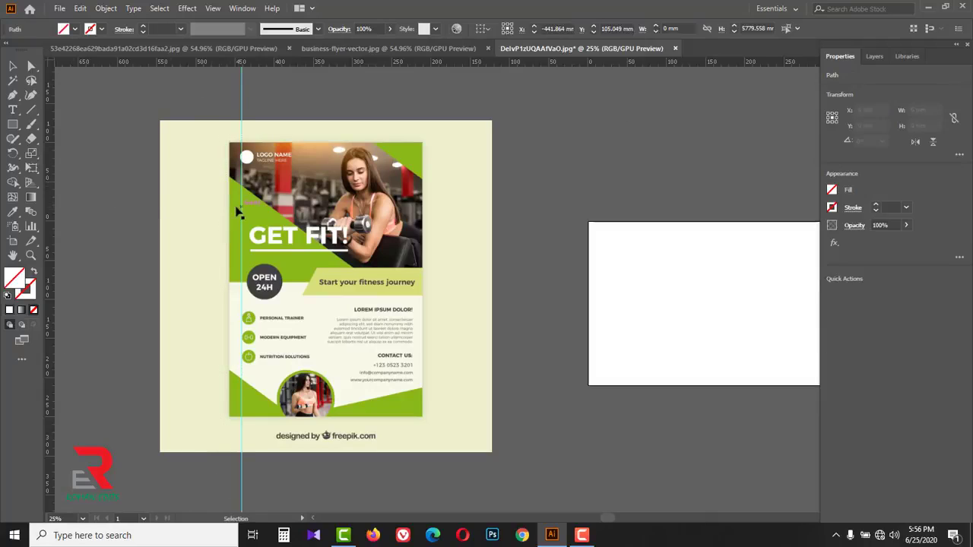
pyautogui.hotkey('ctrl', '+')
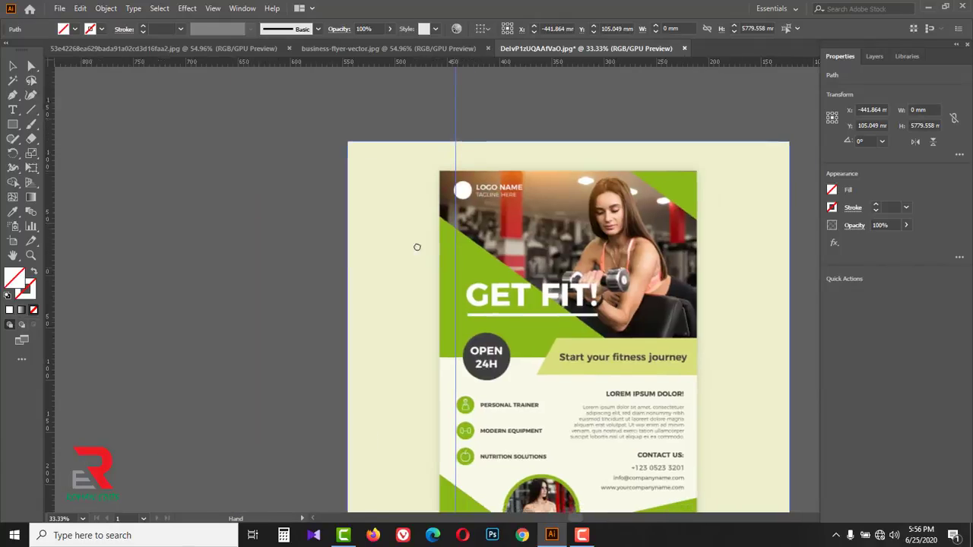
pyautogui.moveTo(417, 245); pyautogui.dragTo(342, 208)
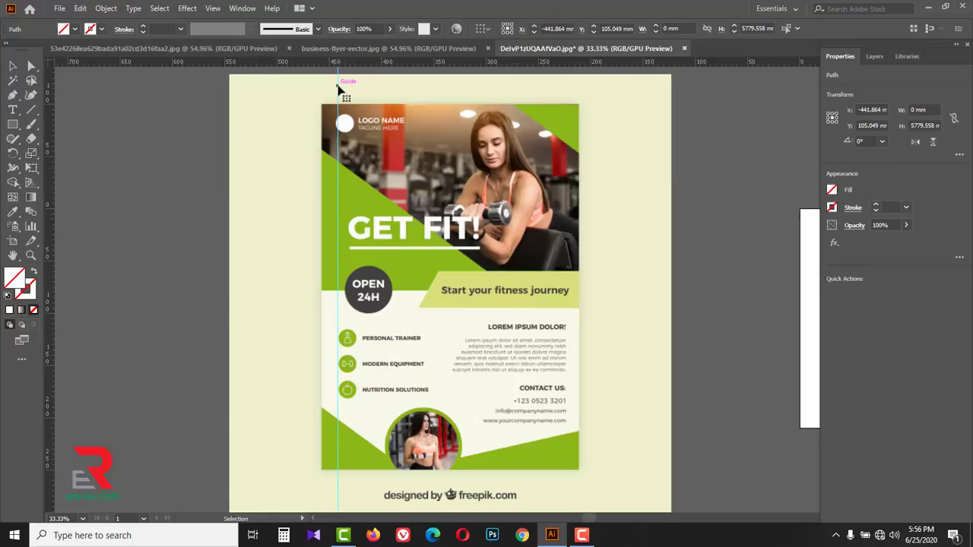
pyautogui.moveTo(338, 85); pyautogui.dragTo(360, 94)
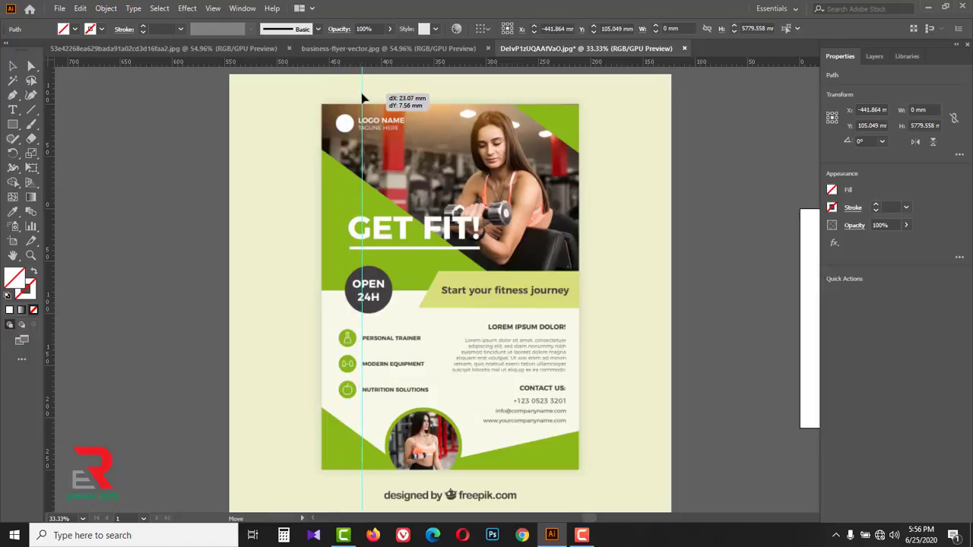
pyautogui.moveTo(360, 97); pyautogui.dragTo(362, 97)
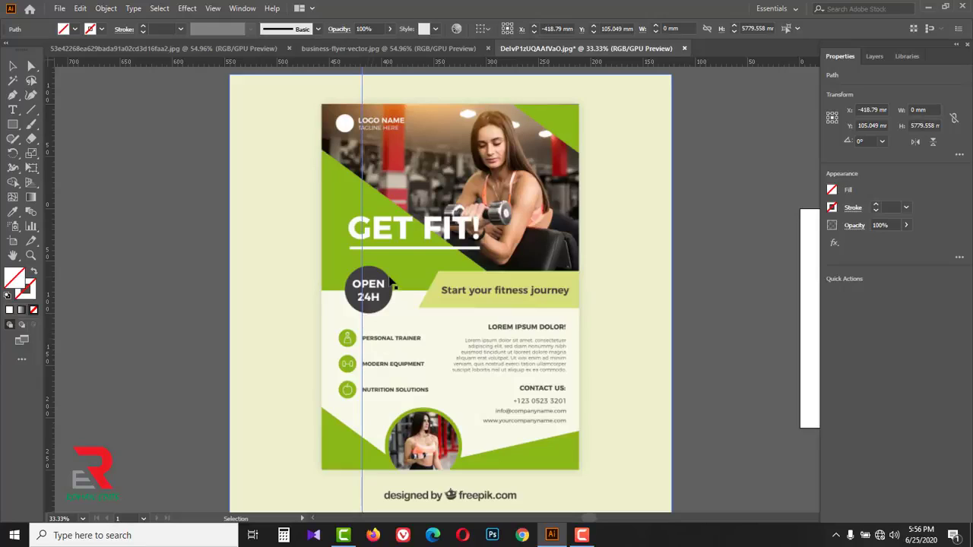
pyautogui.moveTo(366, 172); pyautogui.dragTo(569, 220)
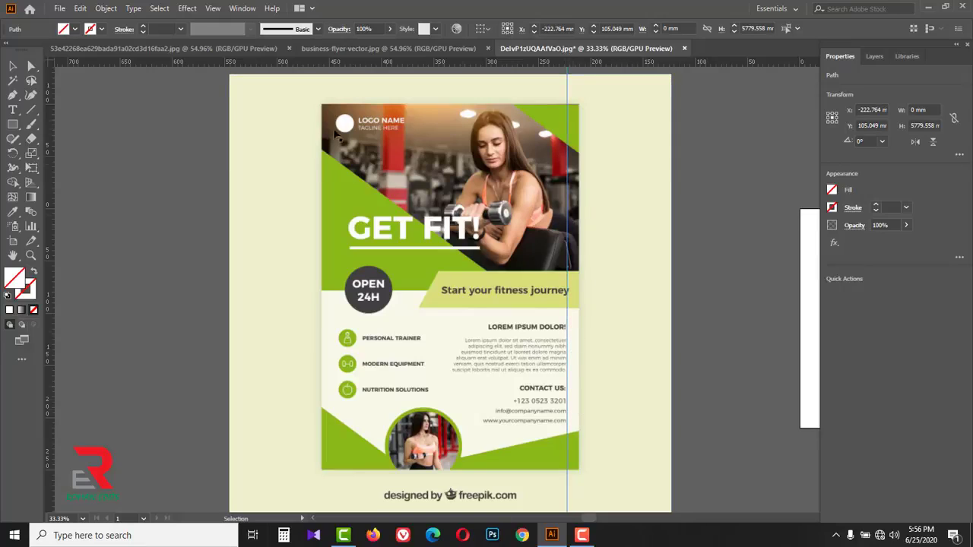
pyautogui.click(328, 50)
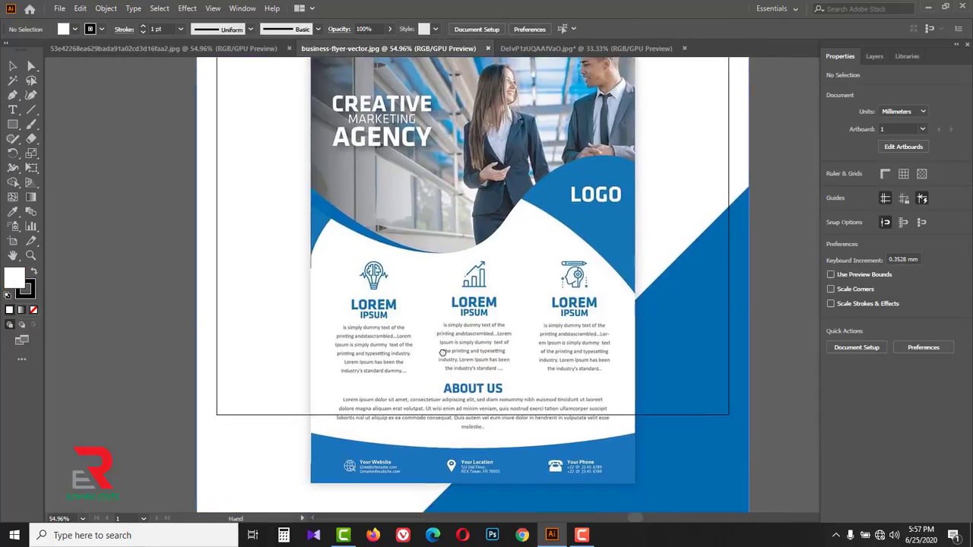
# Step: Pan around the business flyer's footer, then switch to the blue 53e42268 flyer document
pyautogui.moveTo(477, 392); pyautogui.dragTo(434, 338)
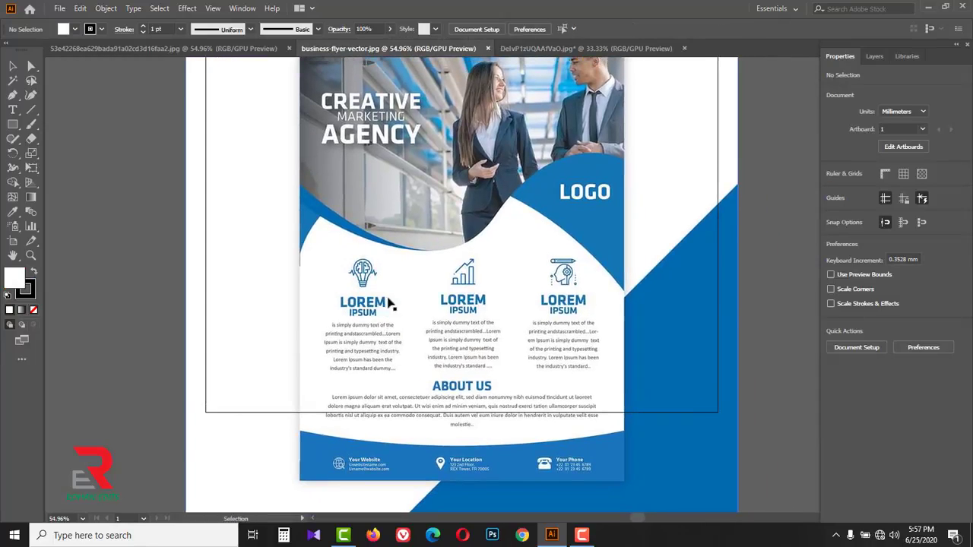
pyautogui.scroll(1, 394, 243)
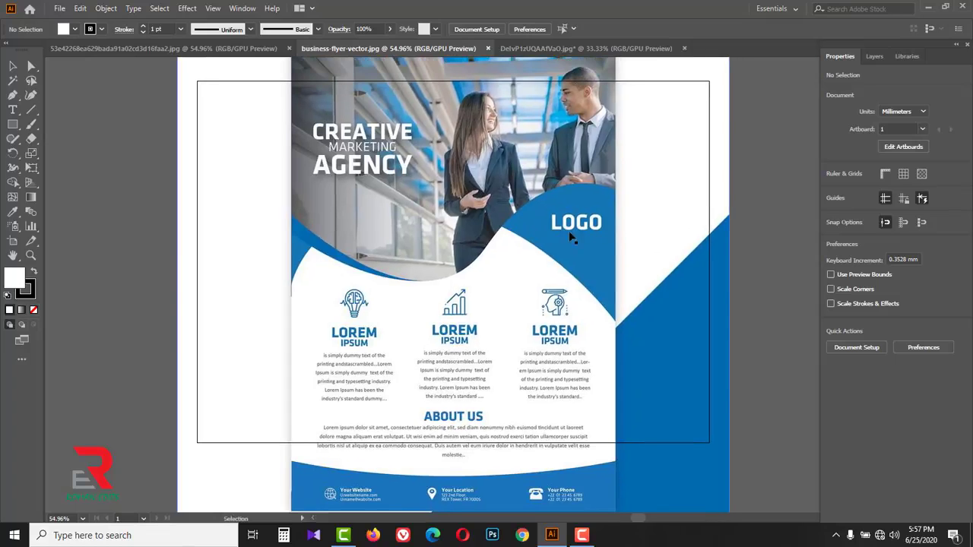
pyautogui.scroll(-3, 521, 358)
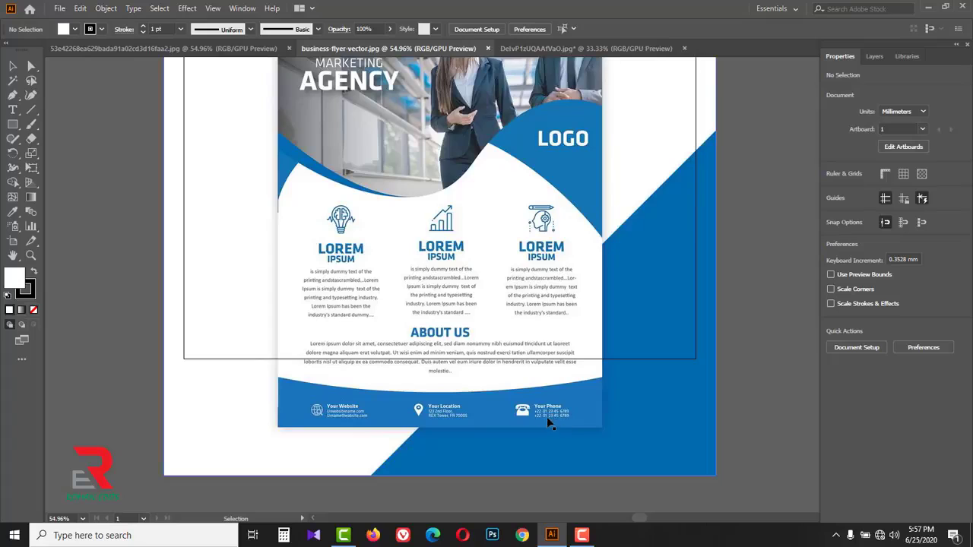
pyautogui.press('space')
pyautogui.click(190, 48)
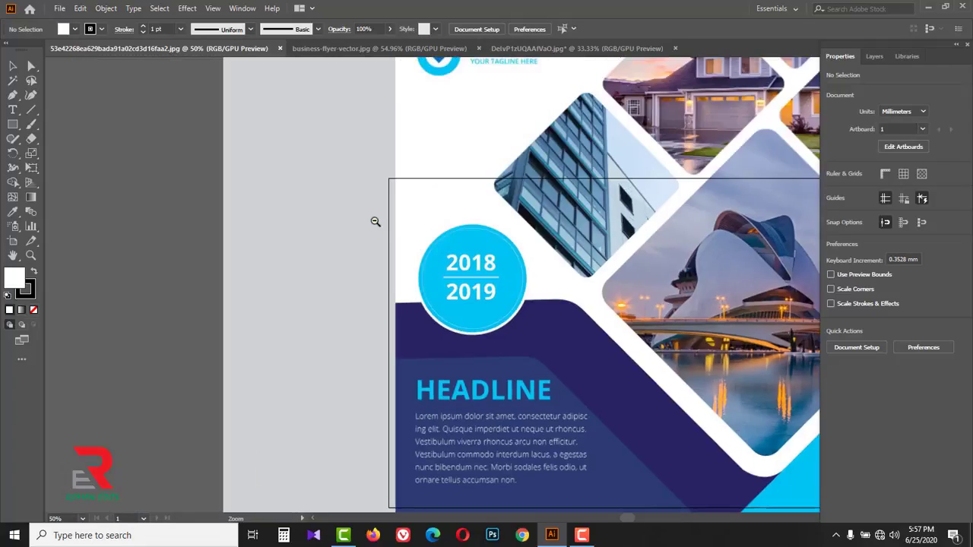
# Step: Zoom the blue flyer out to 25%, move the image left, and deselect it
pyautogui.keyDown('ctrl'); pyautogui.keyDown('alt'); pyautogui.click(373, 220); pyautogui.keyUp('alt'); pyautogui.keyUp('ctrl')
pyautogui.keyDown('ctrl'); pyautogui.keyDown('alt'); pyautogui.click(534, 307); pyautogui.keyUp('alt'); pyautogui.keyUp('ctrl')
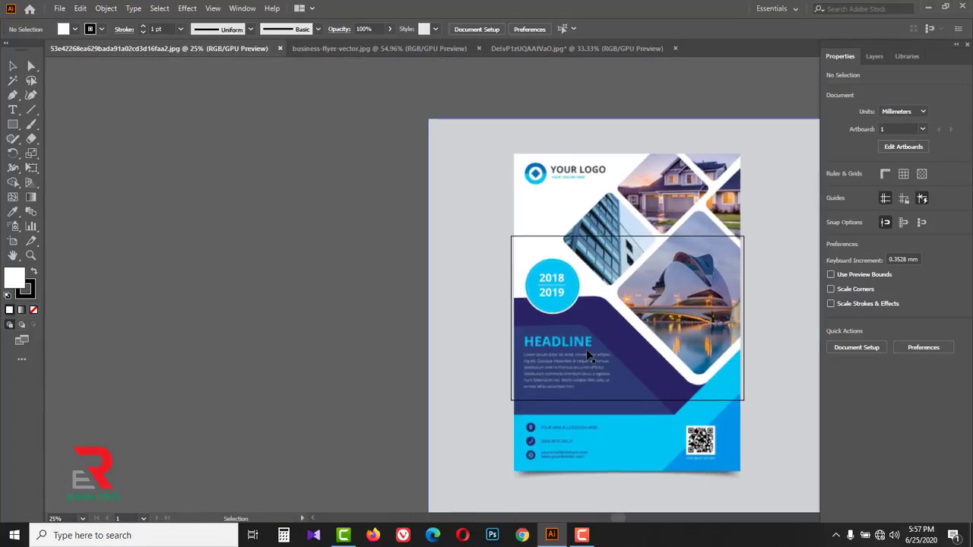
pyautogui.moveTo(495, 354); pyautogui.dragTo(251, 357)
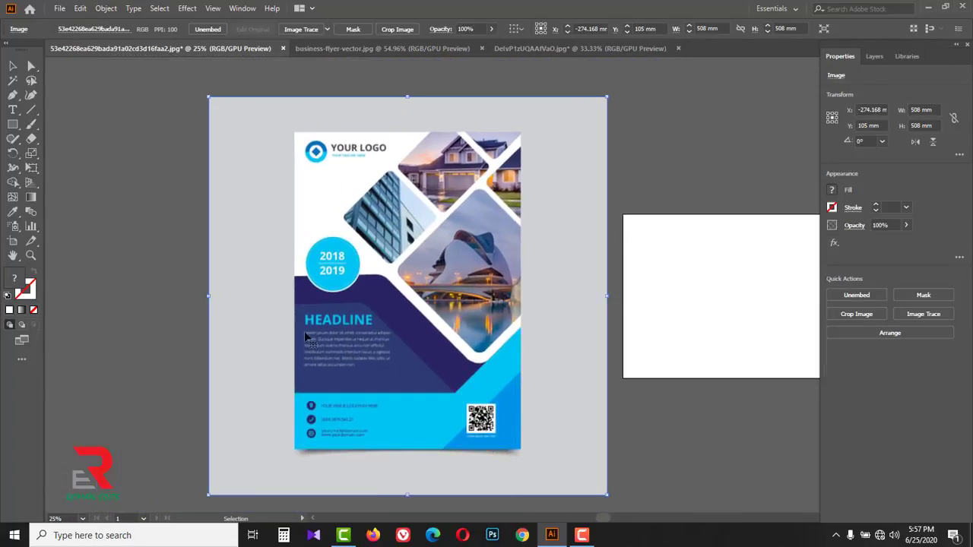
pyautogui.click(163, 244)
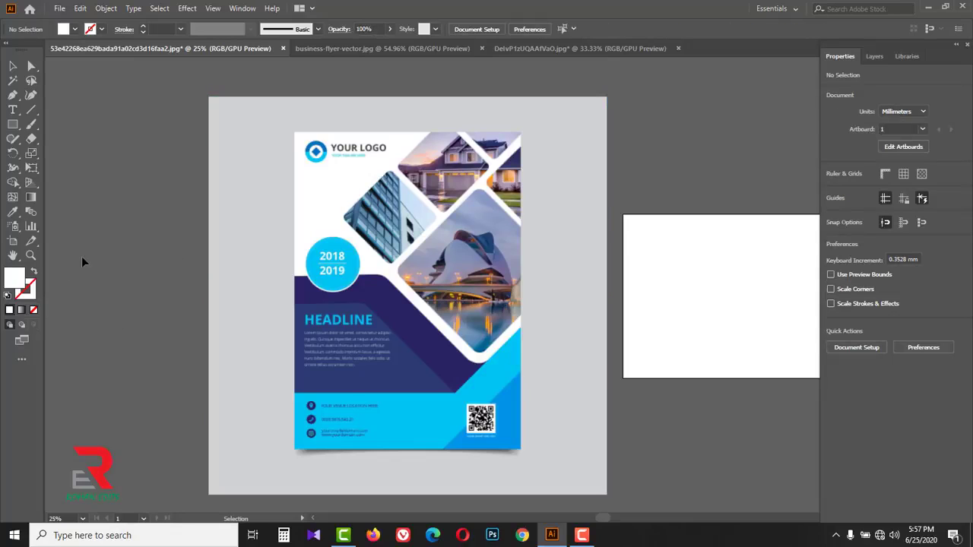
pyautogui.press('a')
# Step: Show rulers, place a vertical guide at the flyer's left text margin, and cycle through the documents
pyautogui.hotkey('ctrl', 'r')
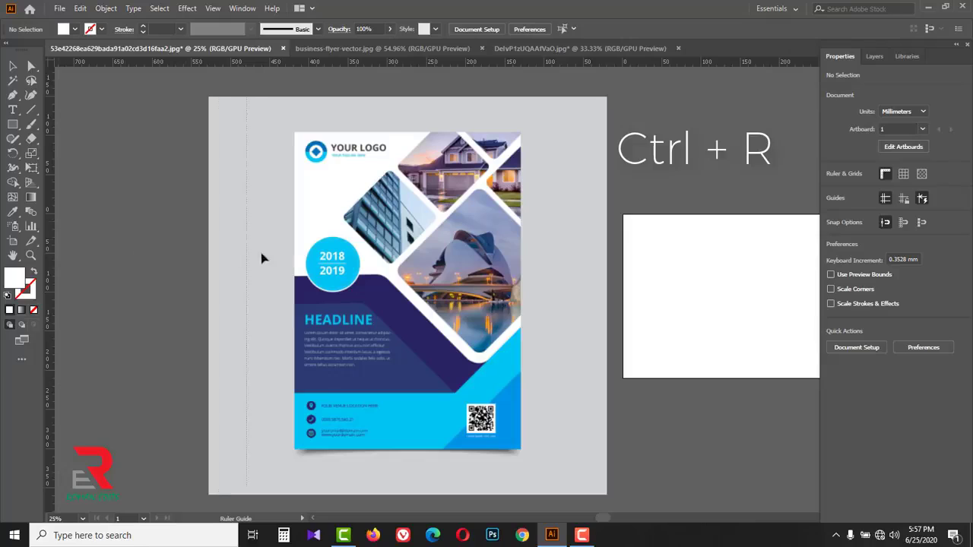
pyautogui.moveTo(260, 258); pyautogui.dragTo(305, 262)
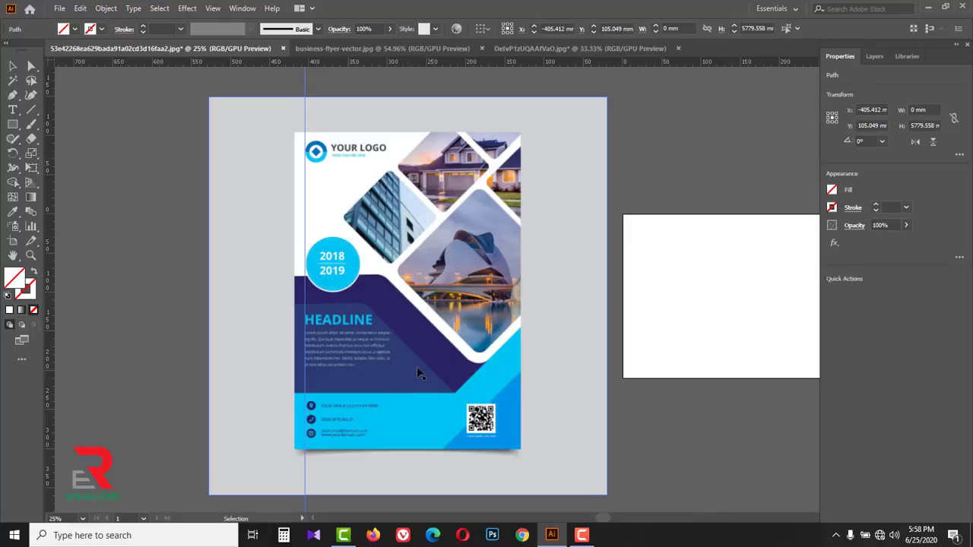
pyautogui.click(340, 50)
pyautogui.click(524, 49)
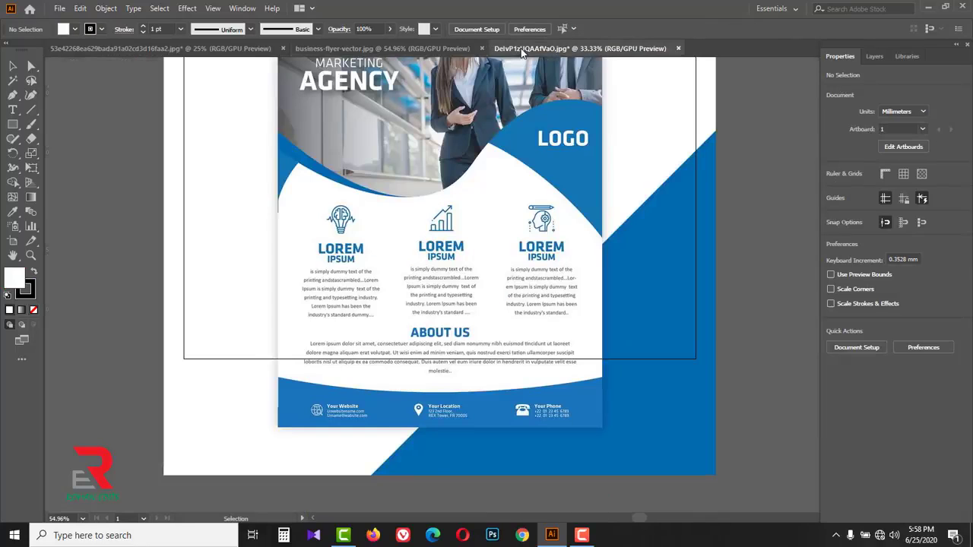
pyautogui.click(164, 48)
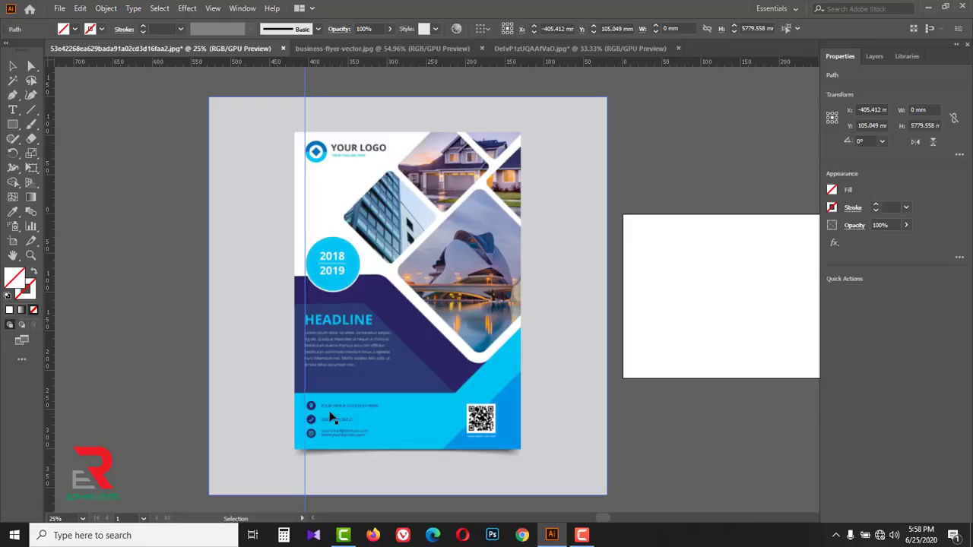
# Step: Close the three flyer documents without saving their changes
pyautogui.click(284, 49)
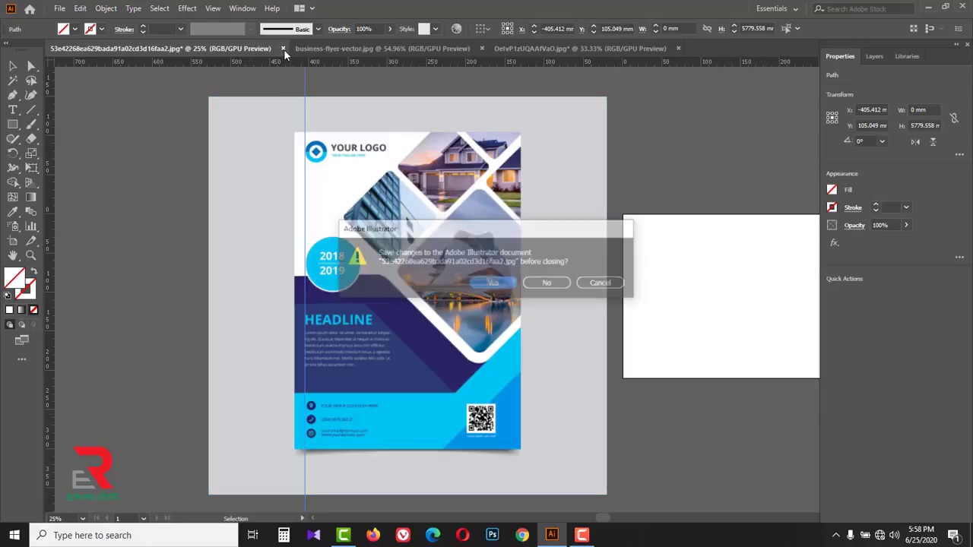
pyautogui.click(547, 285)
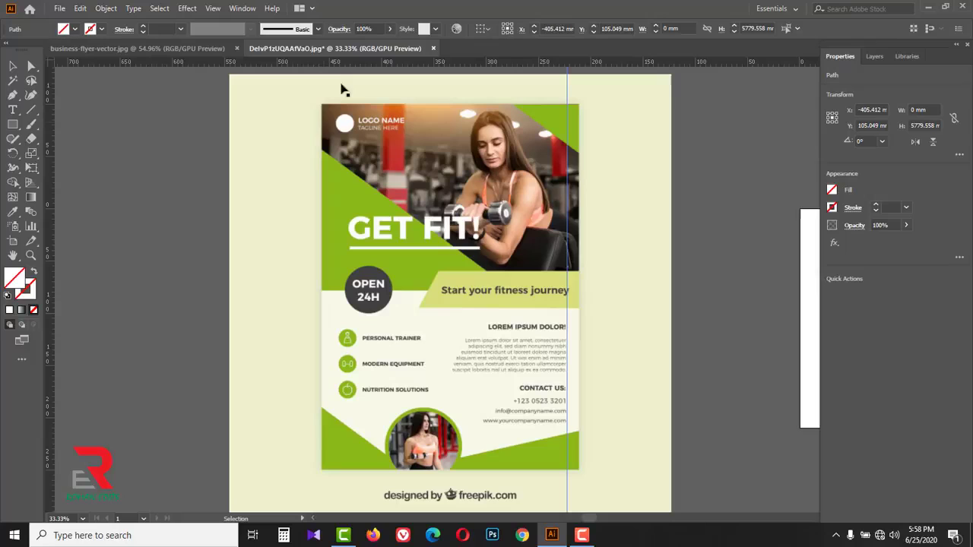
pyautogui.click(434, 48)
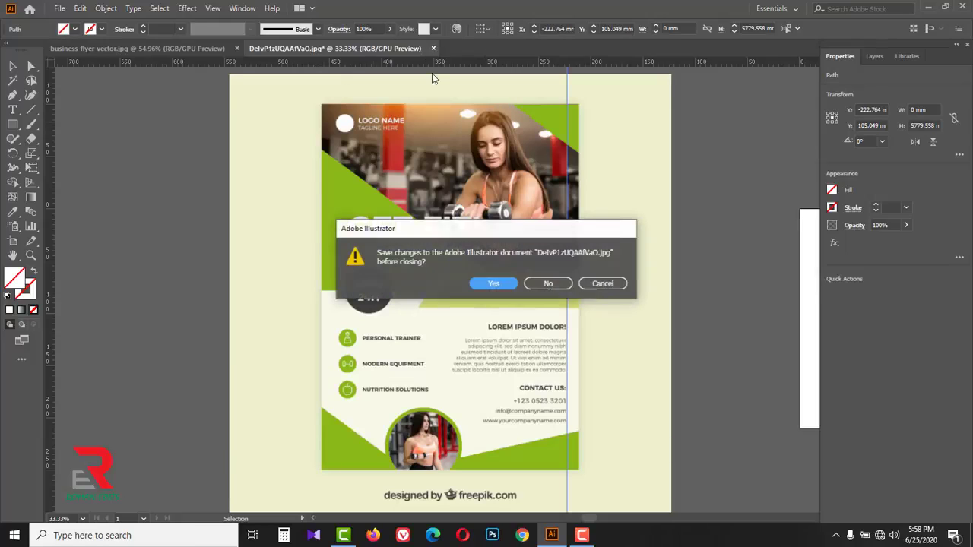
pyautogui.click(545, 285)
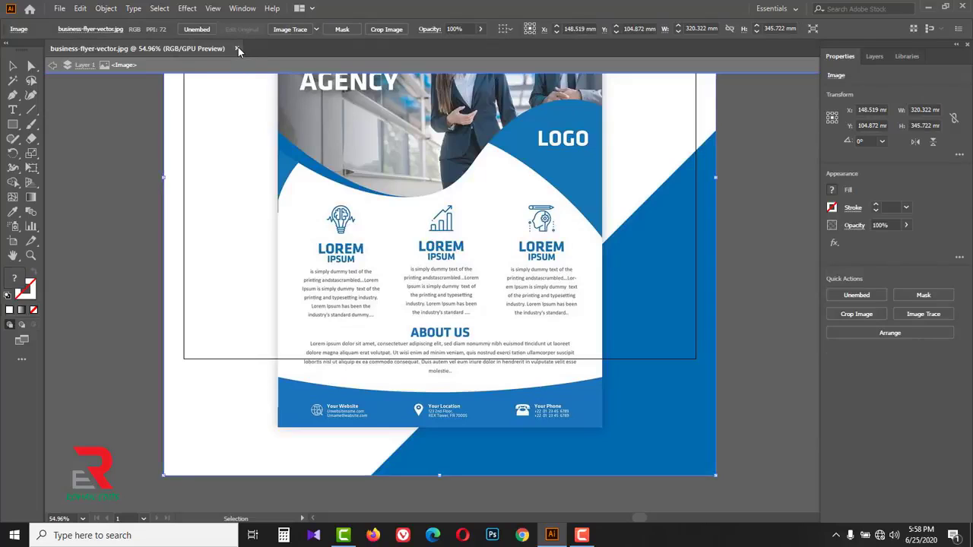
pyautogui.click(238, 48)
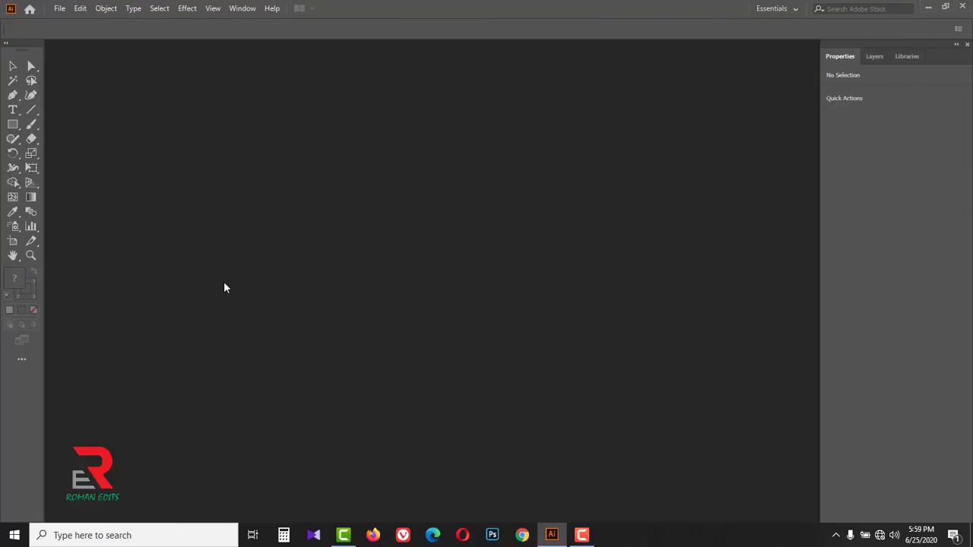
# Step: Create a new blank A4 landscape document (297 × 210 mm)
pyautogui.click(58, 10)
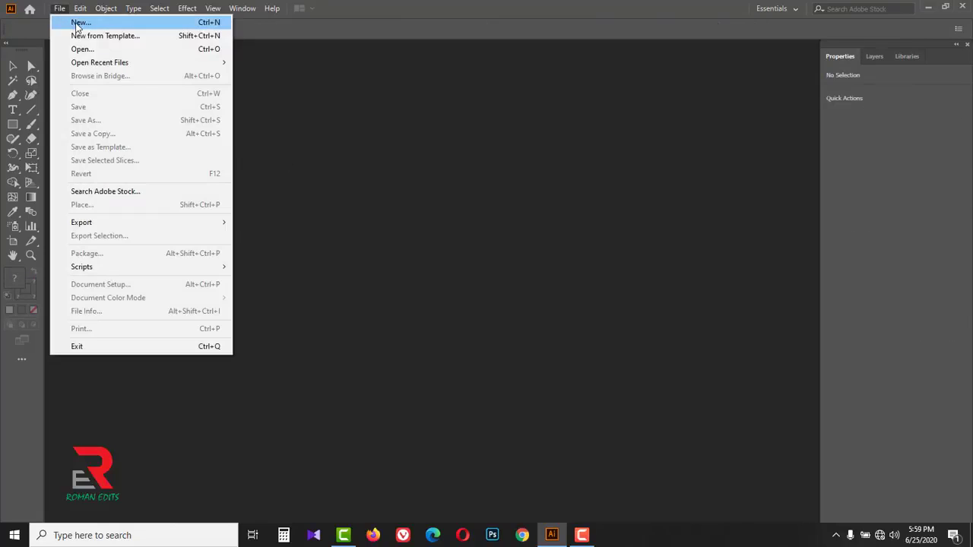
pyautogui.click(76, 22)
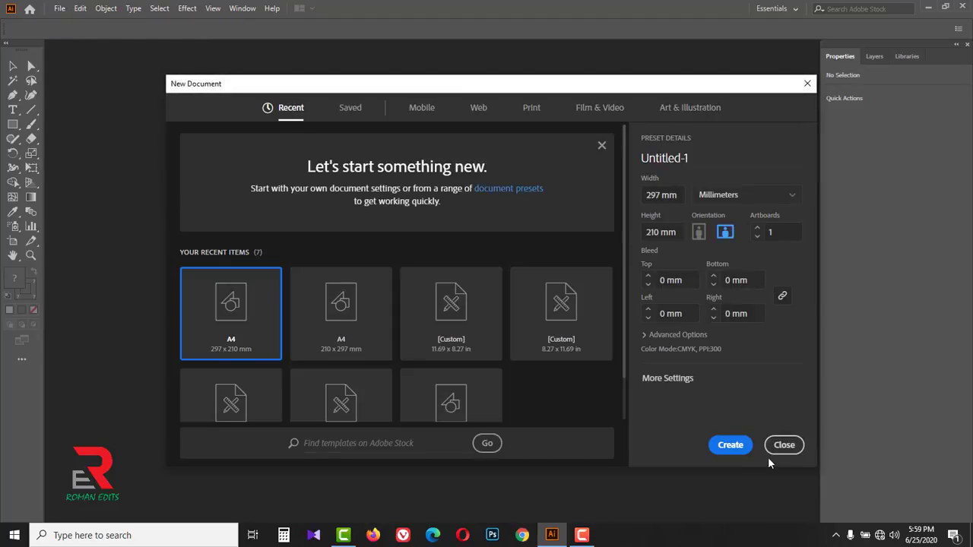
pyautogui.click(730, 446)
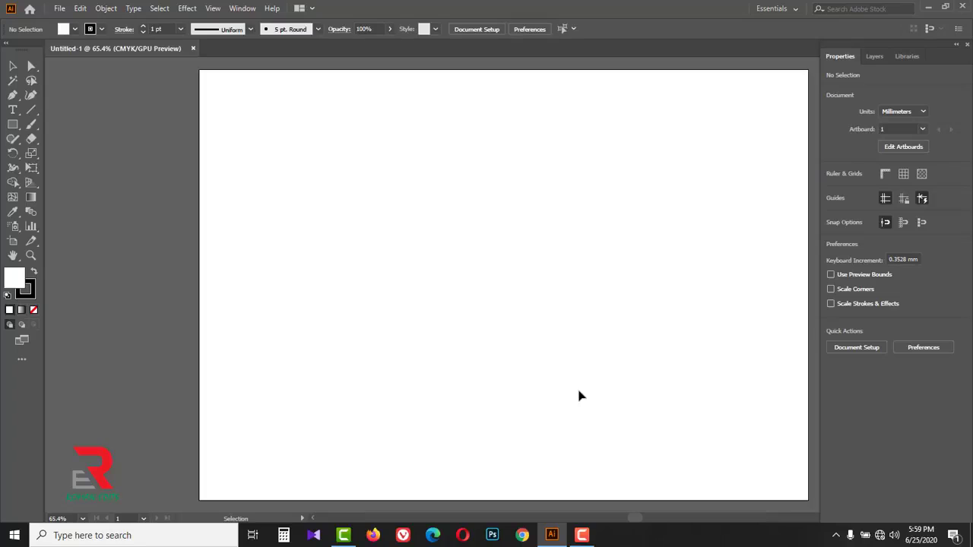
# Step: Add 18 pt point text 'What is Lorem Ipsum?' and move it higher on the artboard
pyautogui.click(16, 113)
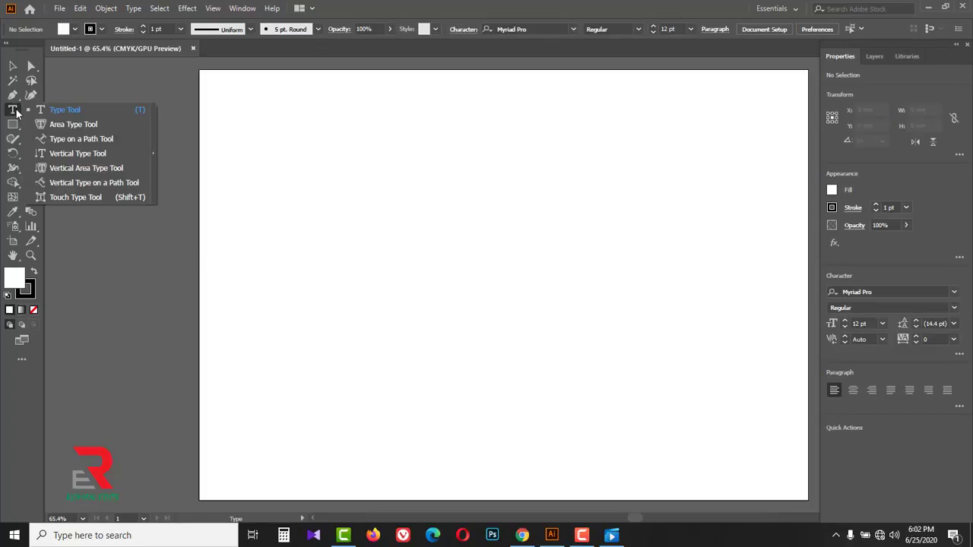
pyautogui.click(60, 112)
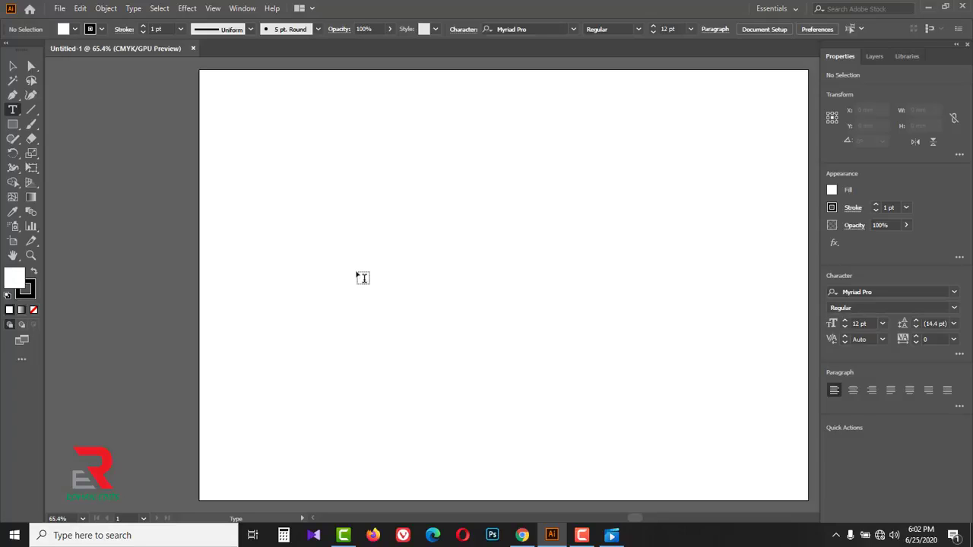
pyautogui.click(358, 273)
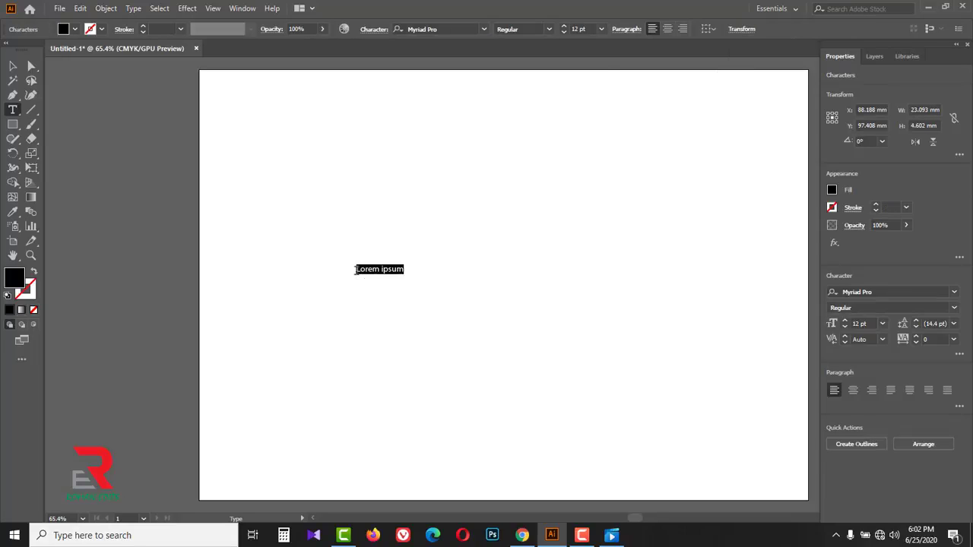
pyautogui.click(602, 31)
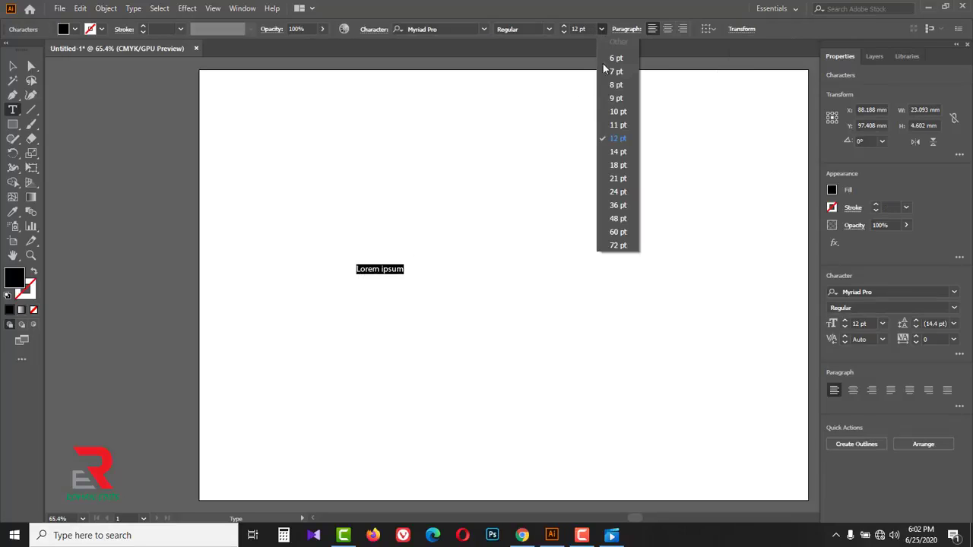
pyautogui.click(618, 165)
pyautogui.write('W')
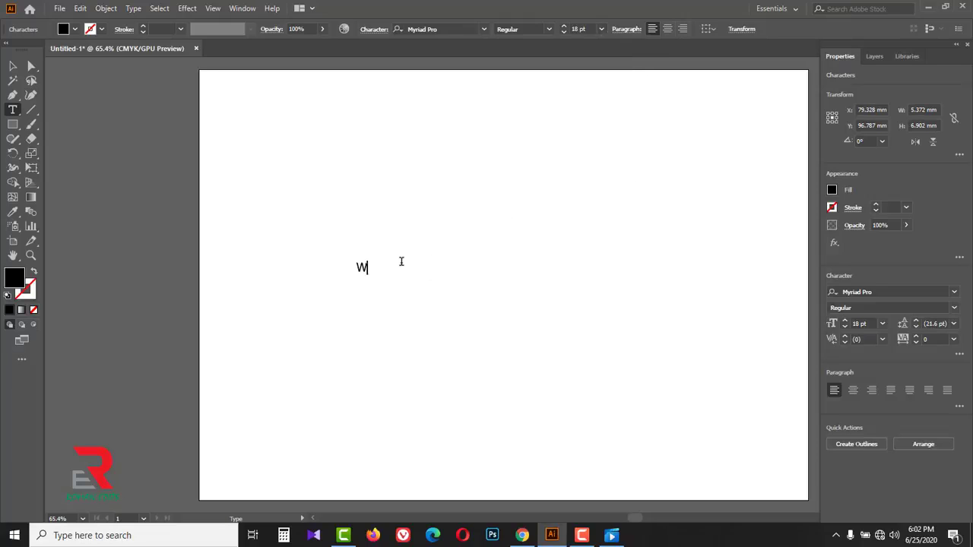
pyautogui.write('hat')
pyautogui.write(' is Lorem Ips')
pyautogui.write('um?')
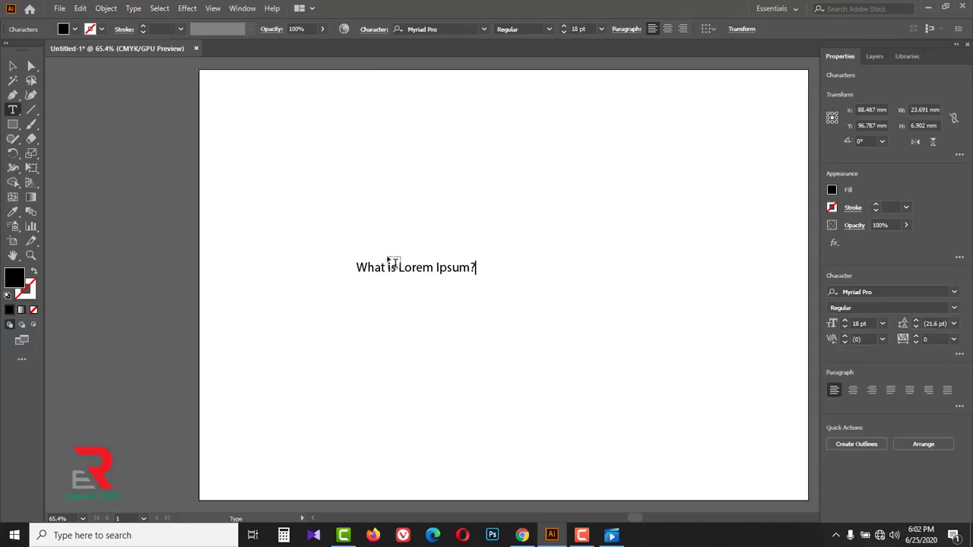
pyautogui.click(12, 66)
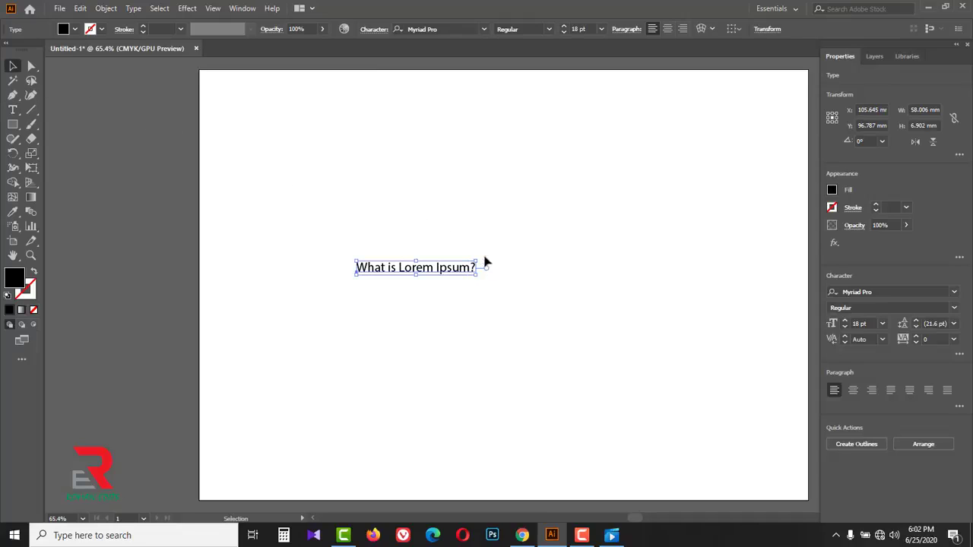
pyautogui.moveTo(449, 268)
pyautogui.mouseDown()
pyautogui.moveTo(450, 221)
pyautogui.moveTo(397, 247)
pyautogui.mouseUp()
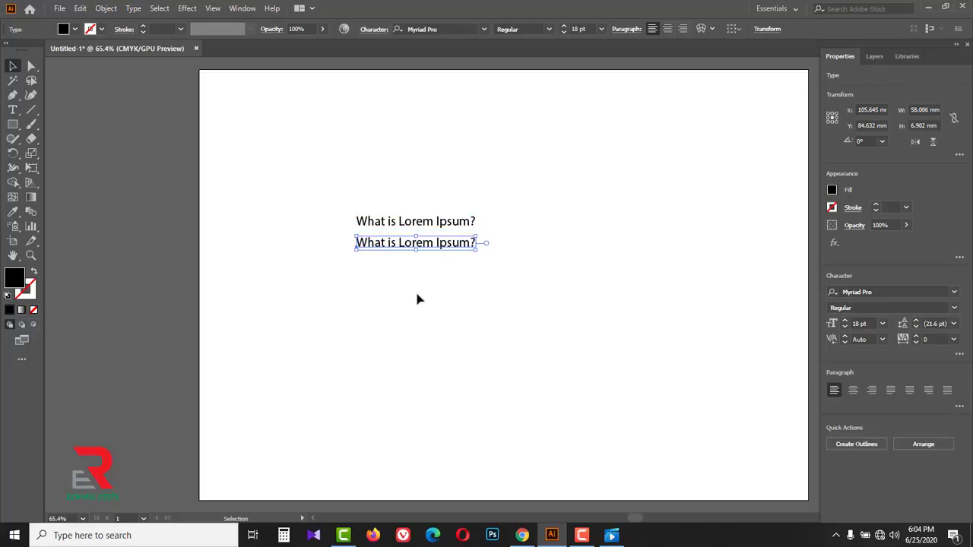
# Step: Duplicate the question line three times at even spacing below it
pyautogui.click(428, 317)
pyautogui.hotkey('ctrl', 'd')
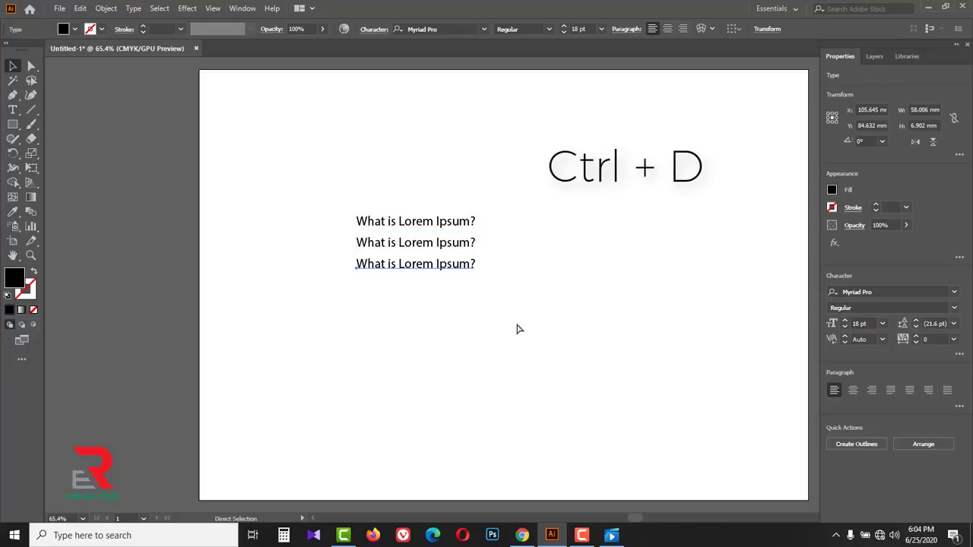
pyautogui.hotkey('ctrl', 'd')
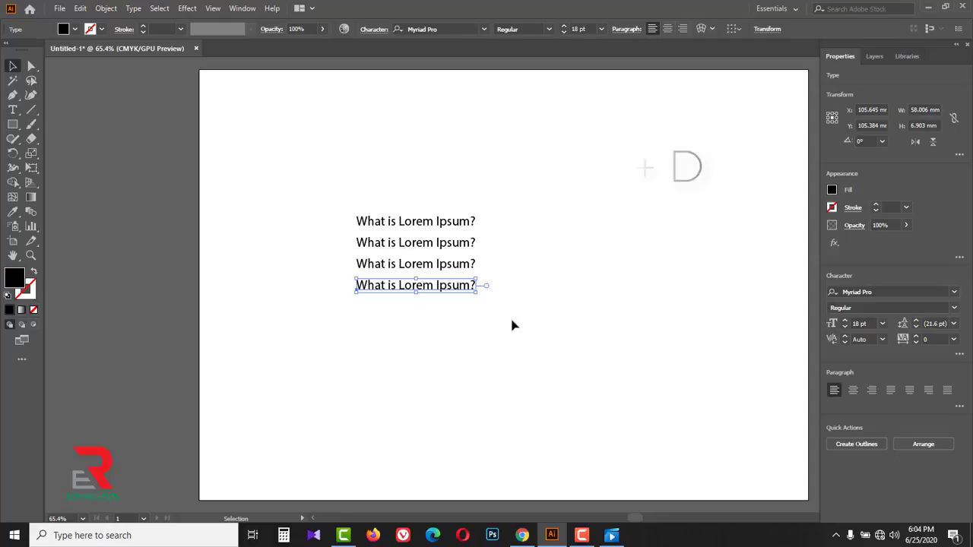
# Step: Retype the copies as 'Why do we use it?', 'Where does it come from?' and 'Where can I get some?'
pyautogui.click(406, 244)
pyautogui.doubleClick(406, 244)
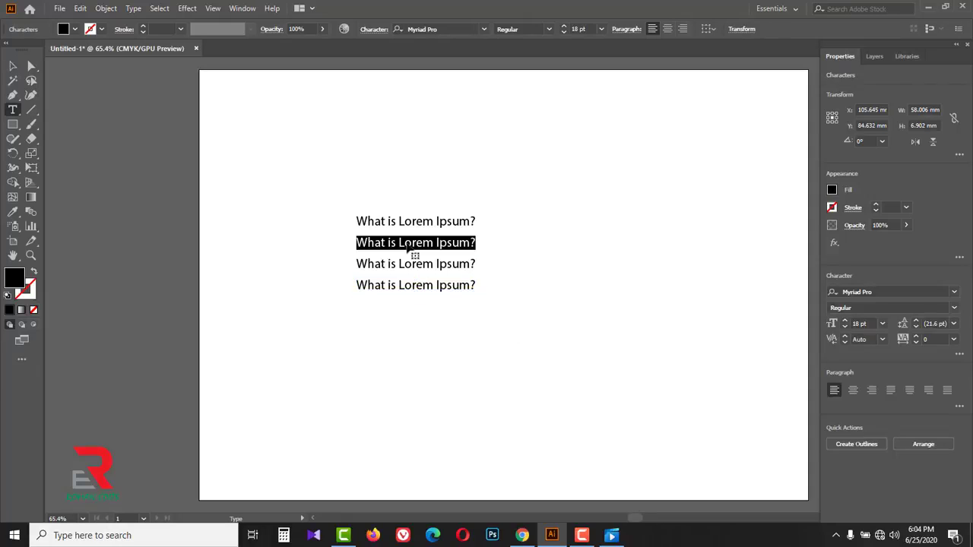
pyautogui.write('Why do we')
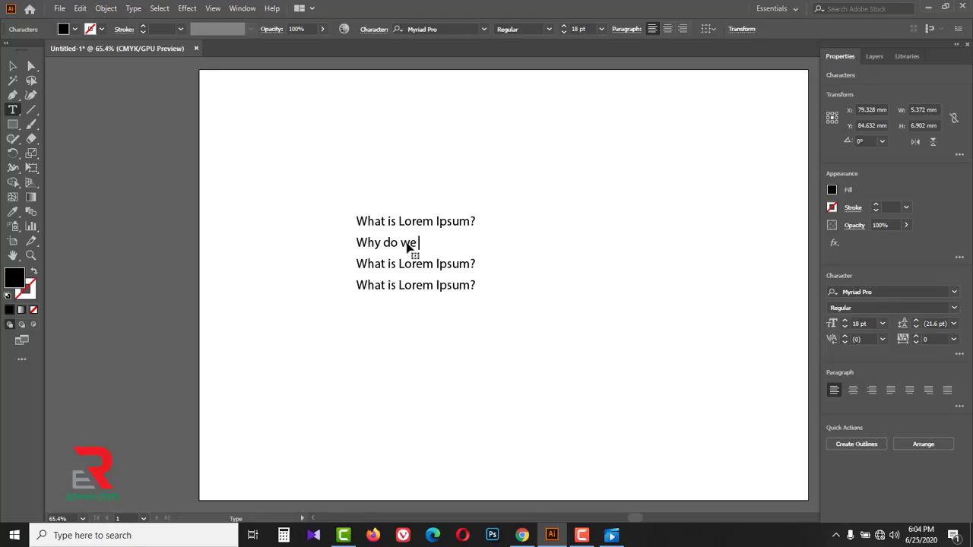
pyautogui.write(' use it')
pyautogui.tripleClick(388, 263)
pyautogui.write('Where')
pyautogui.write(' do')
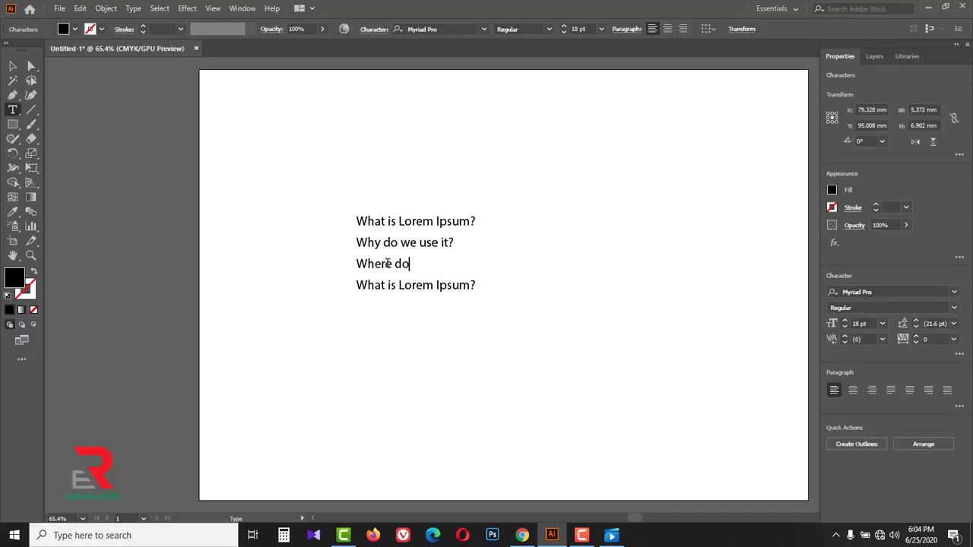
pyautogui.write('es it ')
pyautogui.write('come from')
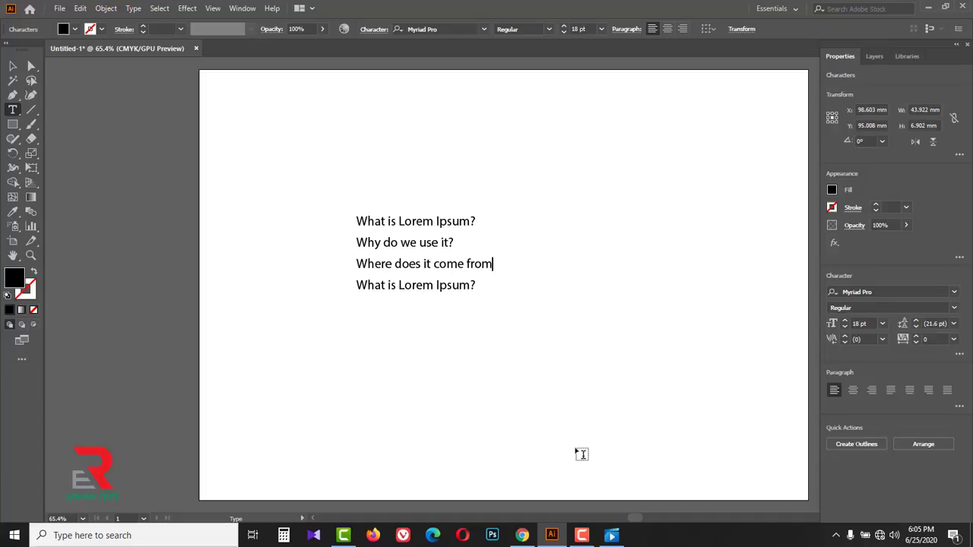
pyautogui.write('?')
pyautogui.tripleClick(407, 287)
pyautogui.write('Where can I get')
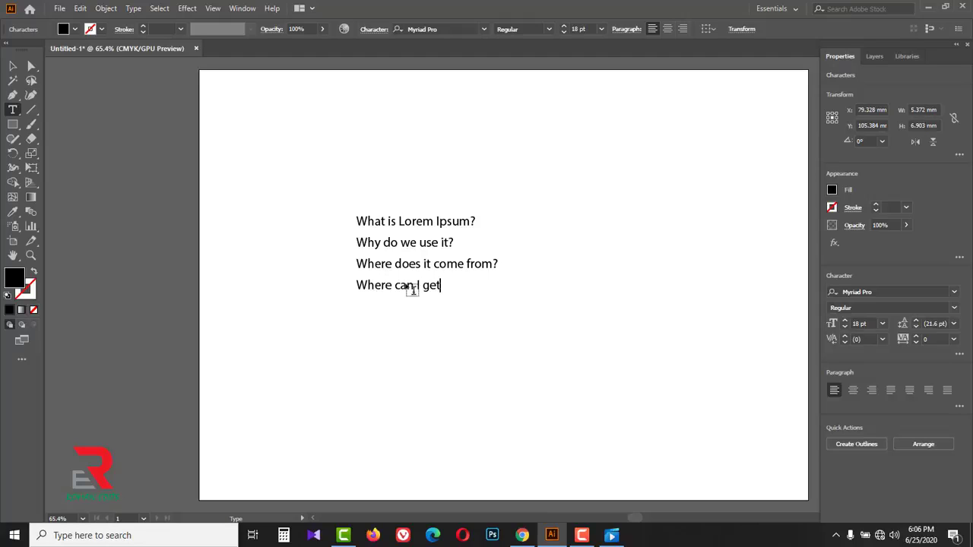
pyautogui.write('ome?')
pyautogui.click(13, 67)
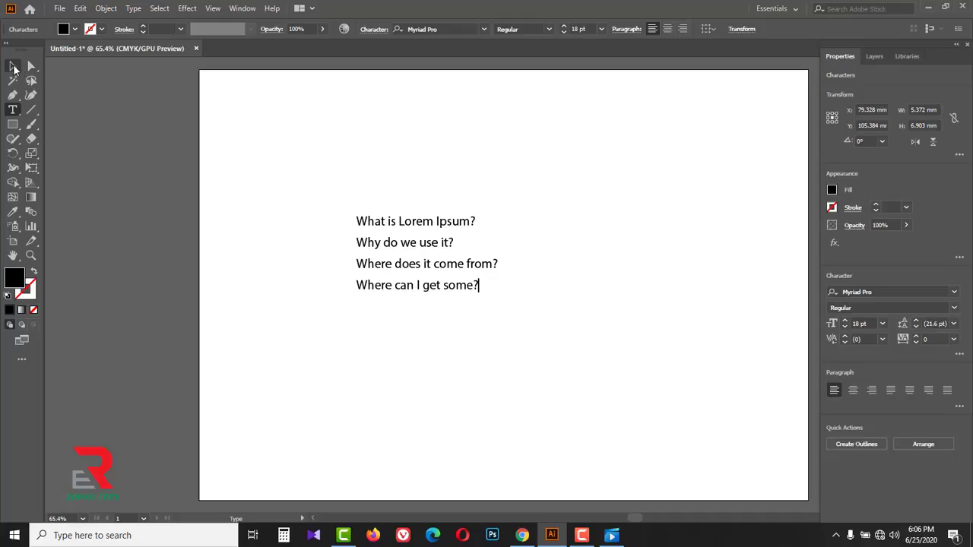
# Step: Shift the 'Where can I get some?' line to stagger the text, then select all four lines
pyautogui.click(459, 330)
pyautogui.moveTo(428, 289)
pyautogui.mouseDown()
pyautogui.moveTo(439, 282)
pyautogui.moveTo(424, 268)
pyautogui.moveTo(405, 275)
pyautogui.moveTo(393, 256)
pyautogui.mouseUp()
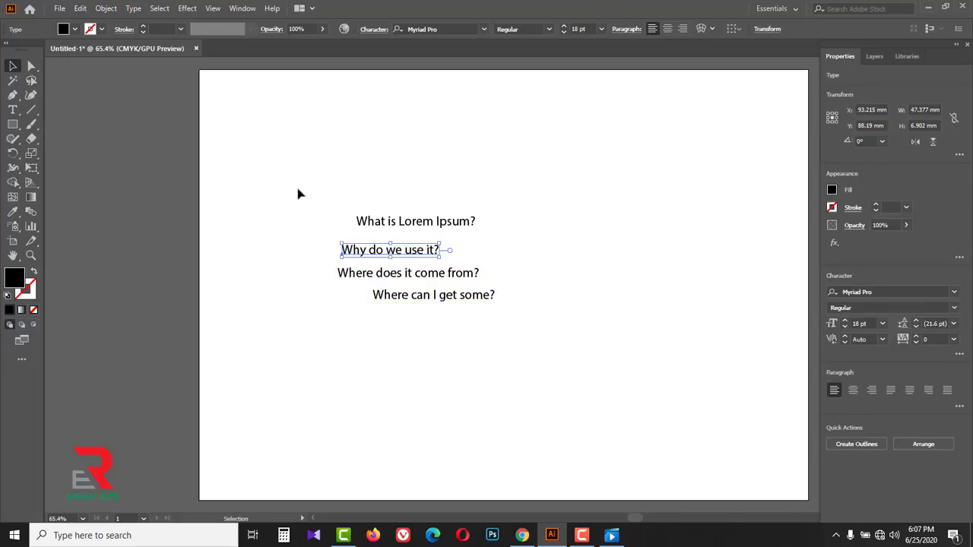
pyautogui.moveTo(298, 190); pyautogui.dragTo(450, 326)
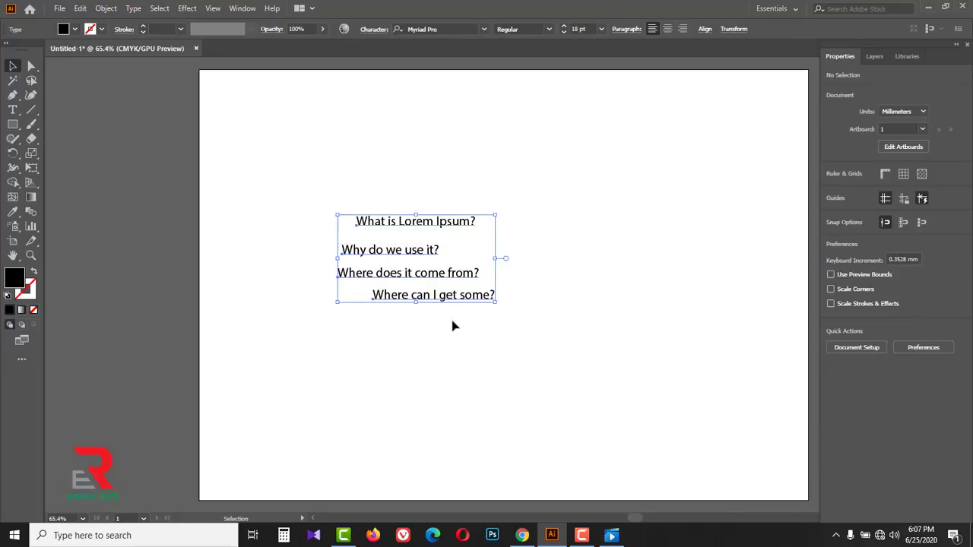
# Step: Show the Align panel and move it away from the text
pyautogui.click(243, 9)
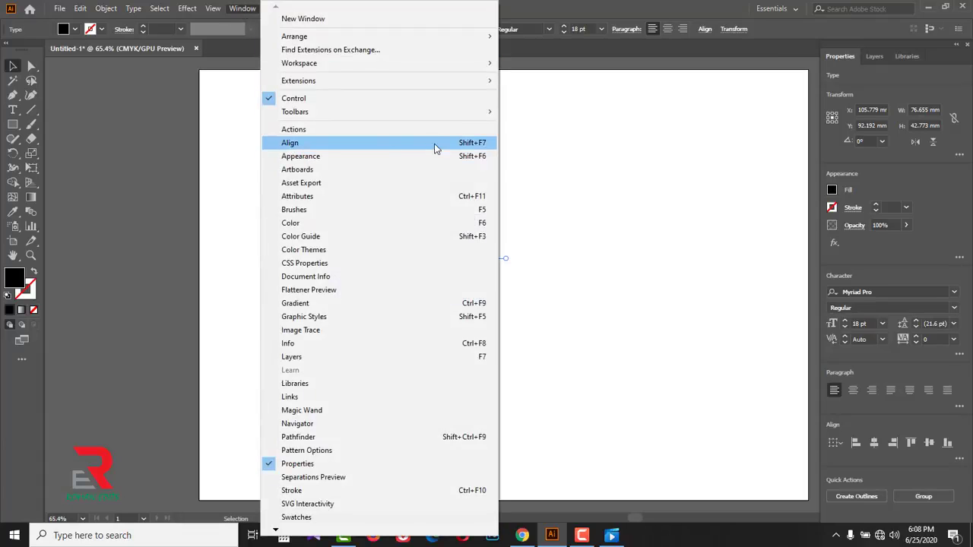
pyautogui.click(479, 144)
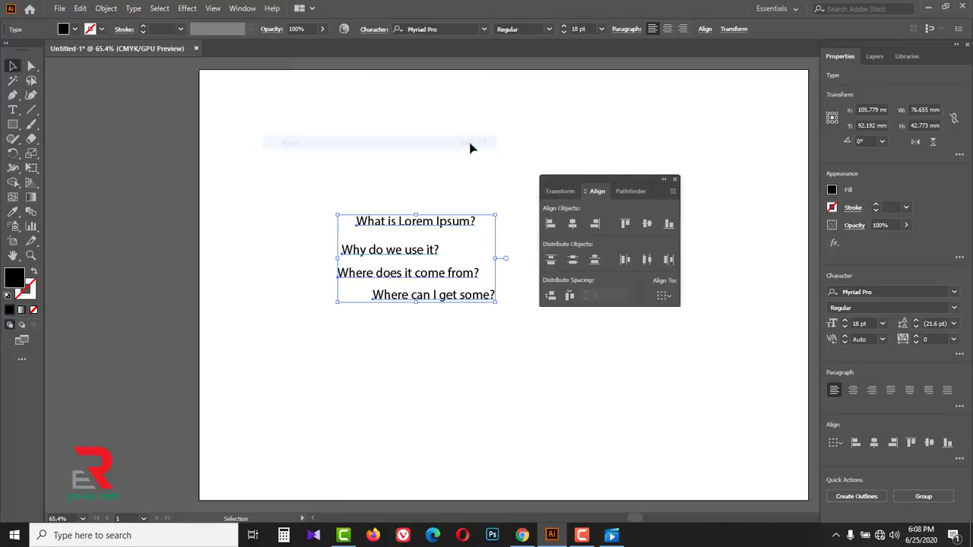
pyautogui.moveTo(569, 177); pyautogui.dragTo(624, 98)
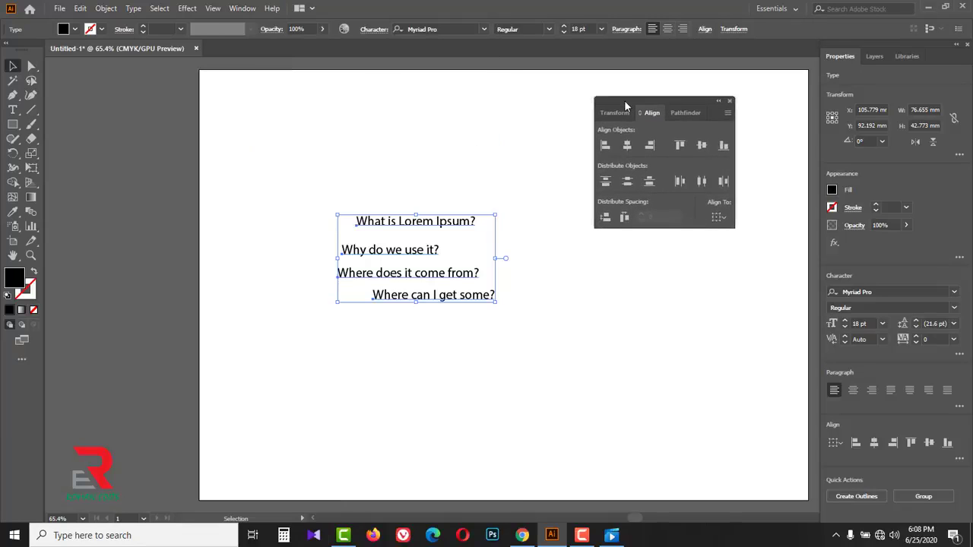
# Step: Try left and right alignment, then centre the four lines horizontally and move the block left
pyautogui.click(605, 145)
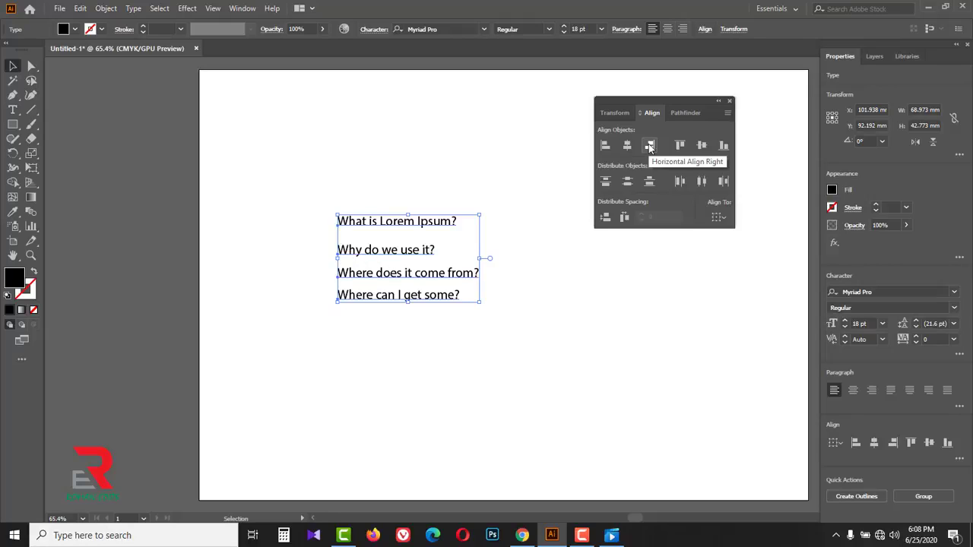
pyautogui.click(650, 146)
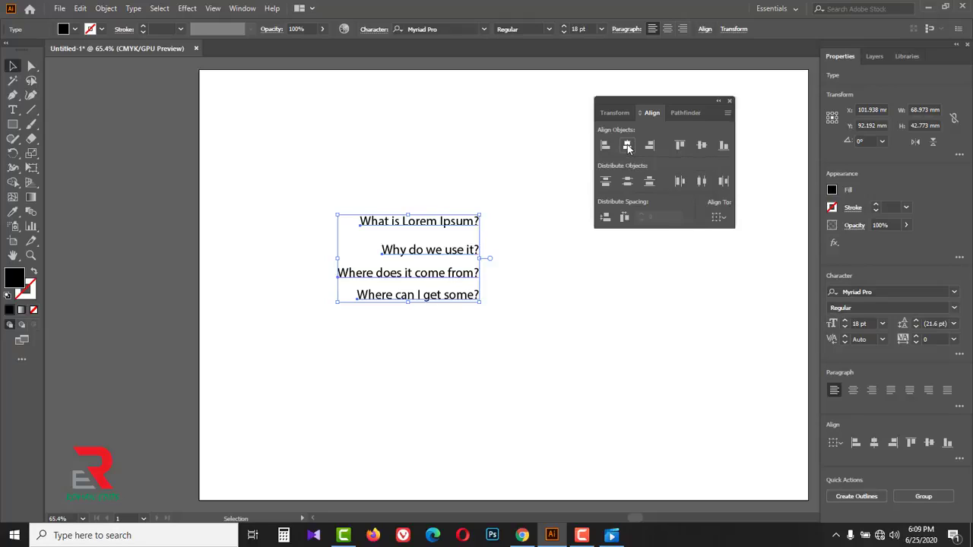
pyautogui.click(627, 145)
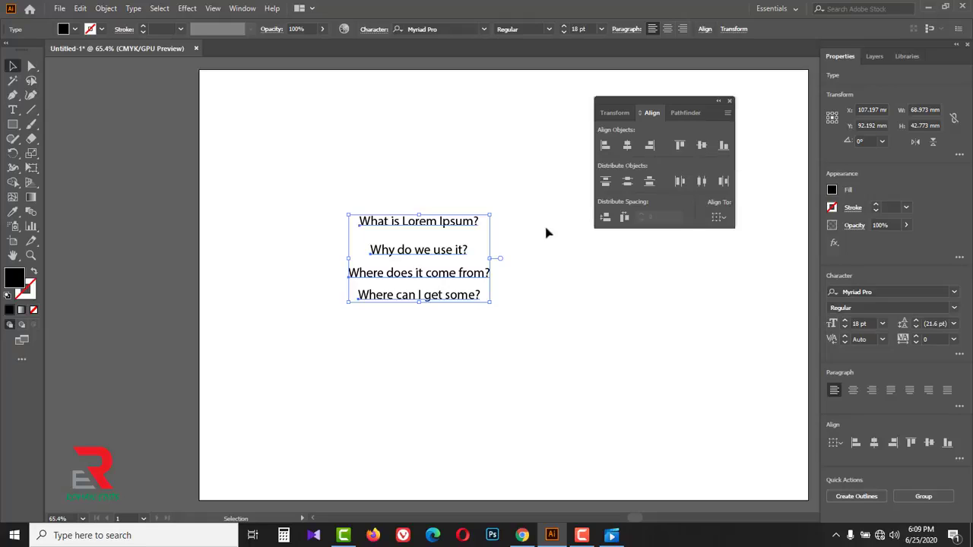
pyautogui.moveTo(449, 228)
pyautogui.mouseDown()
pyautogui.moveTo(352, 236)
pyautogui.moveTo(468, 249)
pyautogui.mouseUp()
# Step: Spread the question lines across the page, select all four, and align their top edges
pyautogui.click(466, 304)
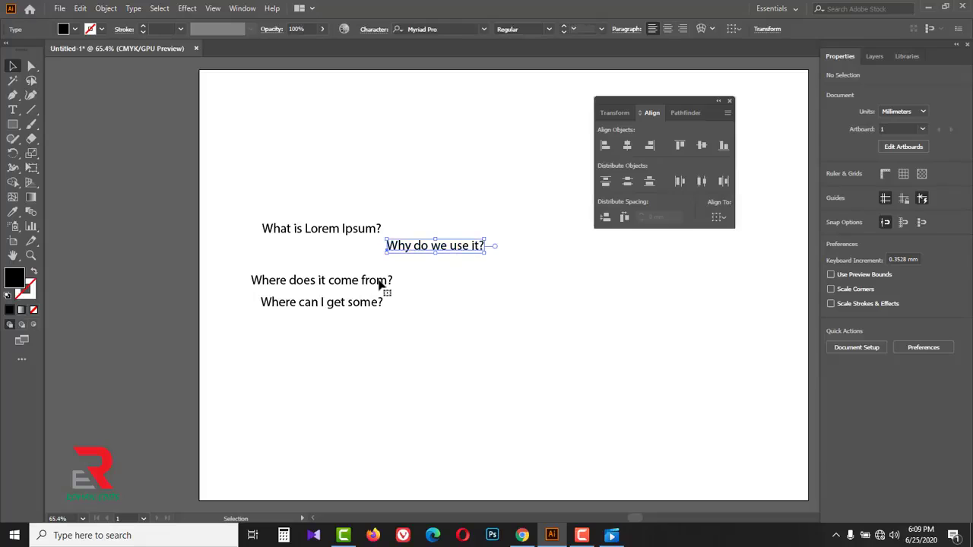
pyautogui.moveTo(380, 281)
pyautogui.mouseDown()
pyautogui.moveTo(570, 281)
pyautogui.moveTo(591, 250)
pyautogui.mouseUp()
pyautogui.click(591, 267)
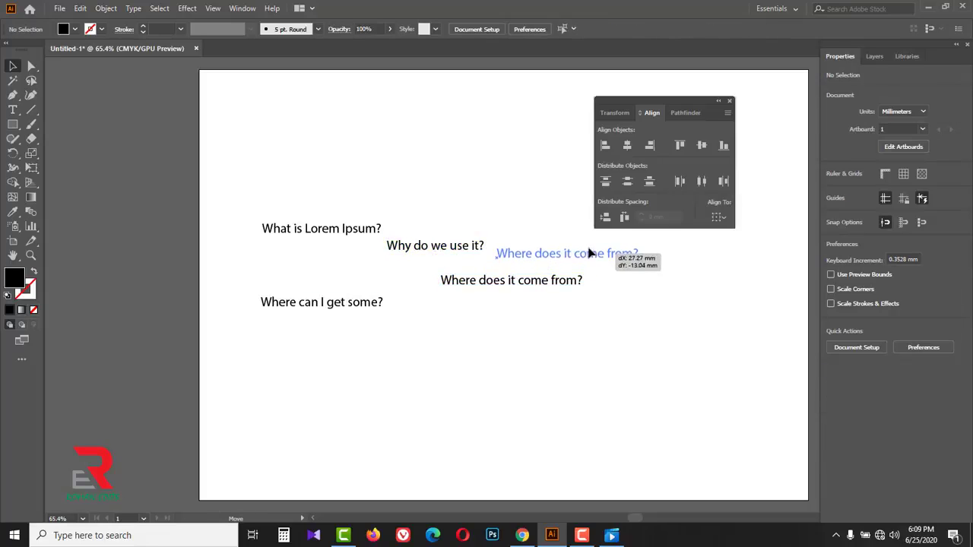
pyautogui.moveTo(304, 304); pyautogui.dragTo(177, 239)
pyautogui.click(408, 308)
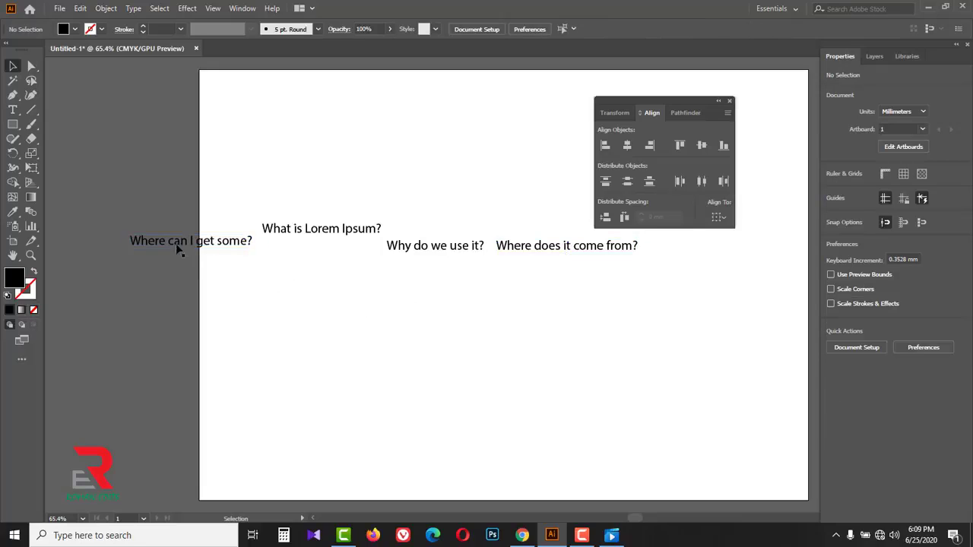
pyautogui.moveTo(129, 207); pyautogui.dragTo(580, 275)
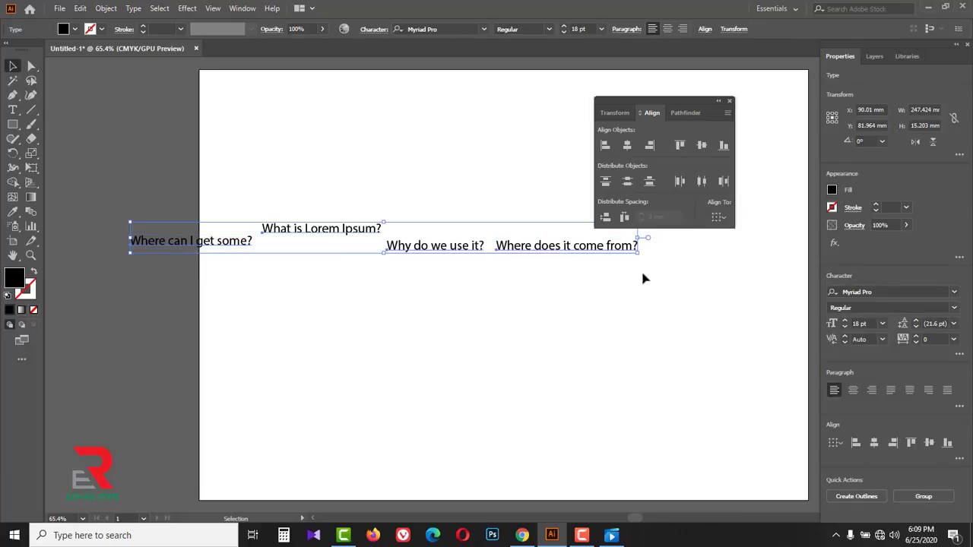
pyautogui.click(680, 146)
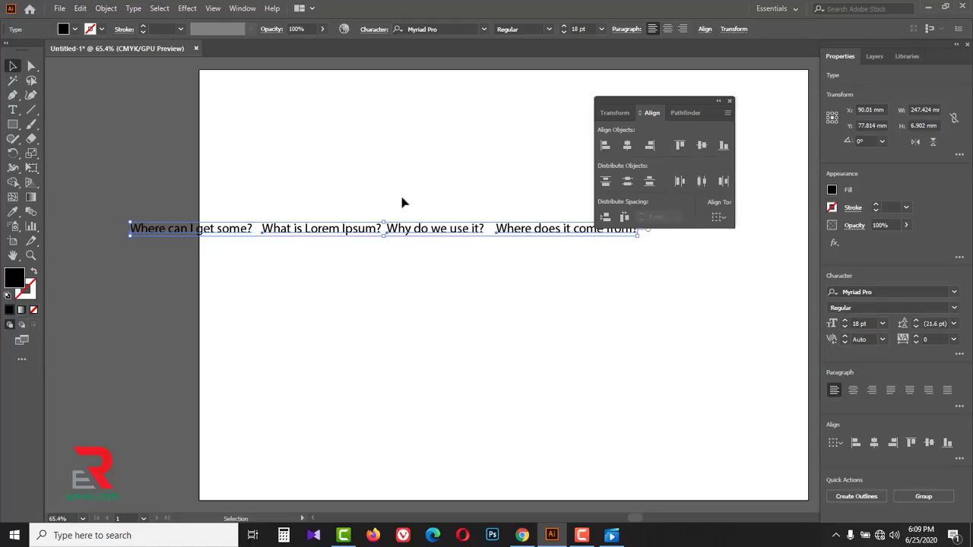
pyautogui.moveTo(613, 104); pyautogui.dragTo(643, 93)
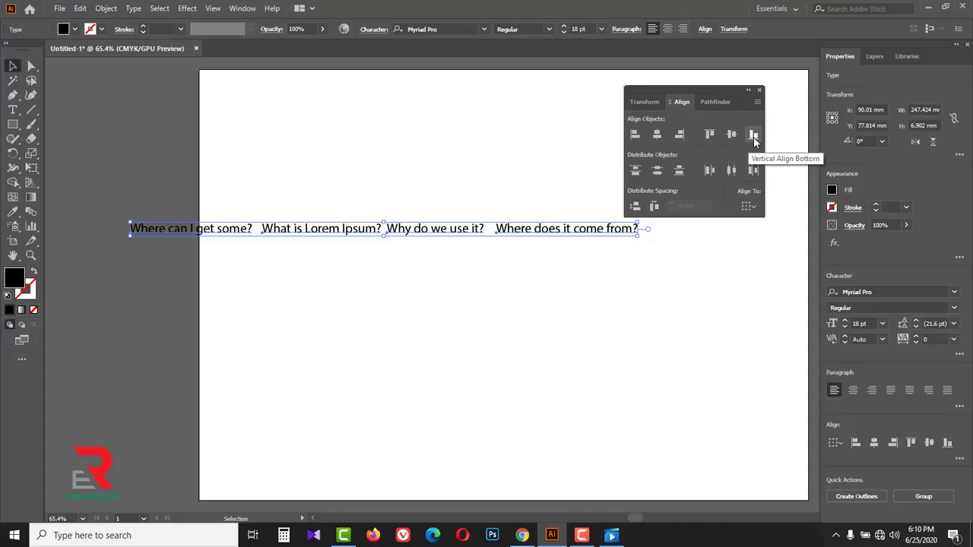
# Step: Shift three lines up or down, reselect all four, and align them along their bottom edges
pyautogui.click(556, 261)
pyautogui.moveTo(539, 230); pyautogui.dragTo(534, 258)
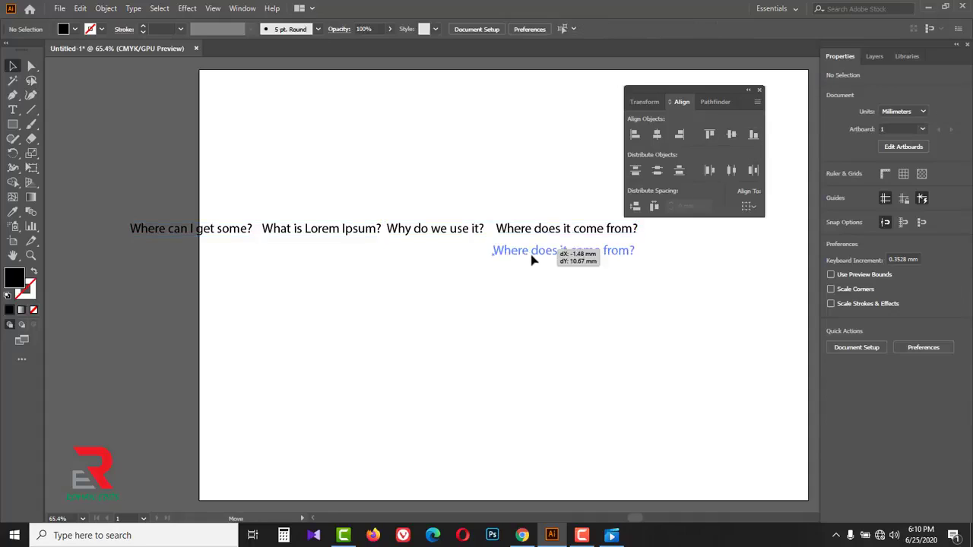
pyautogui.moveTo(339, 238); pyautogui.dragTo(333, 258)
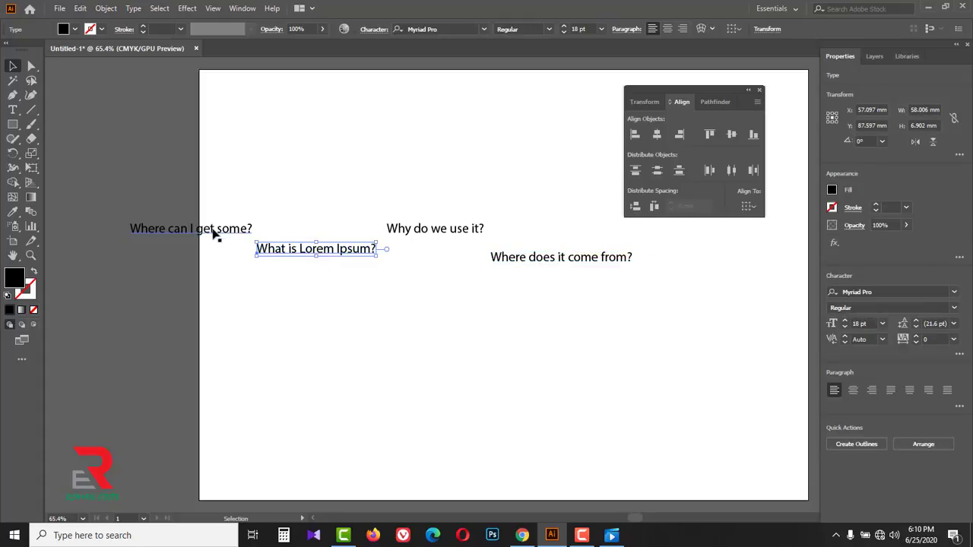
pyautogui.moveTo(215, 230); pyautogui.dragTo(215, 222)
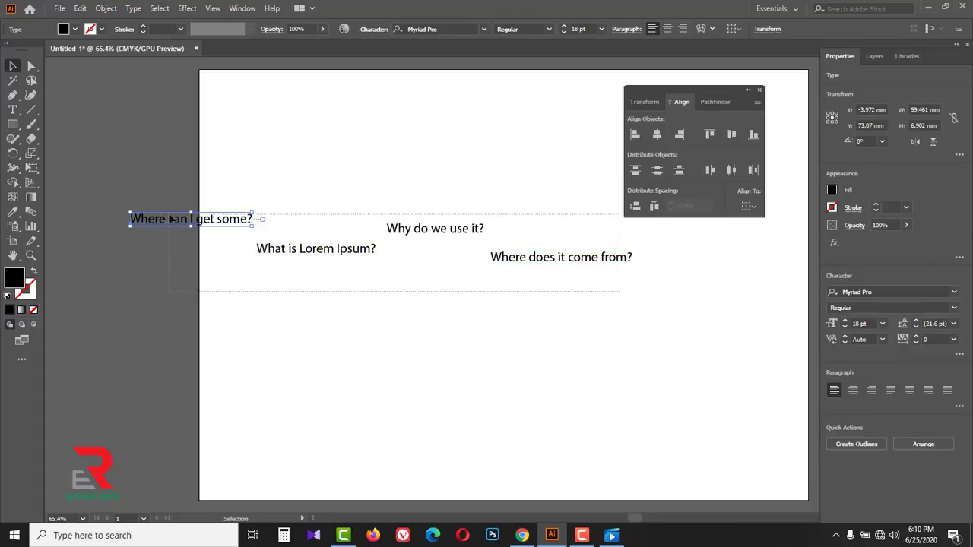
pyautogui.moveTo(620, 292); pyautogui.dragTo(225, 216)
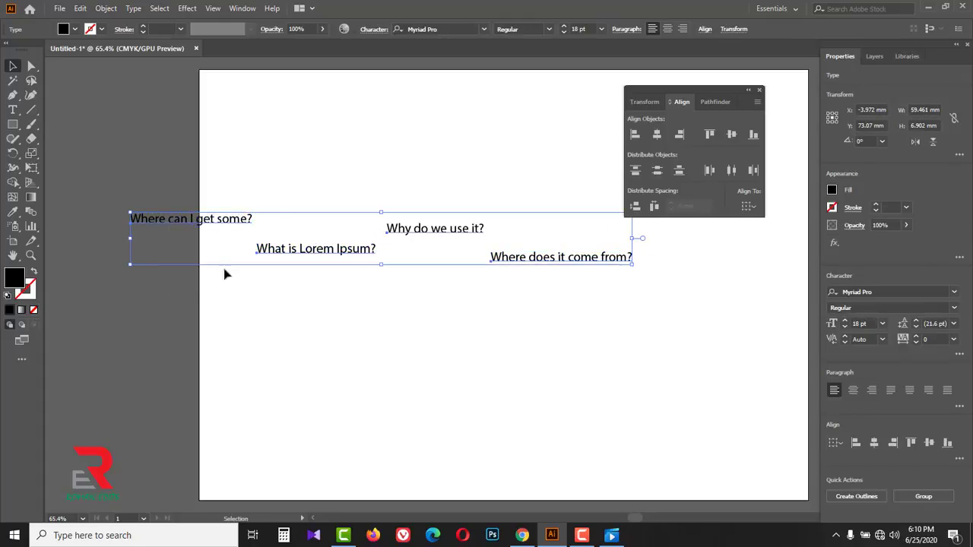
pyautogui.click(753, 135)
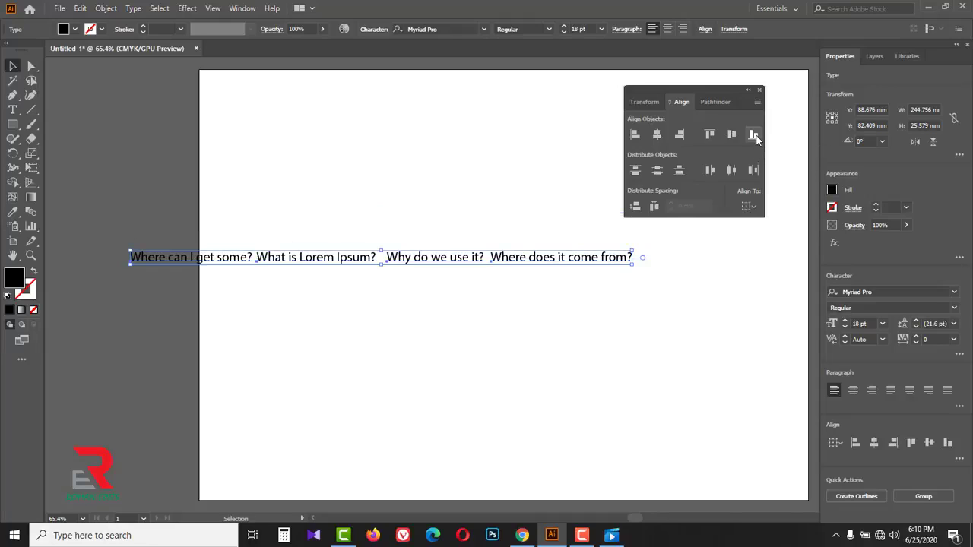
pyautogui.click(586, 282)
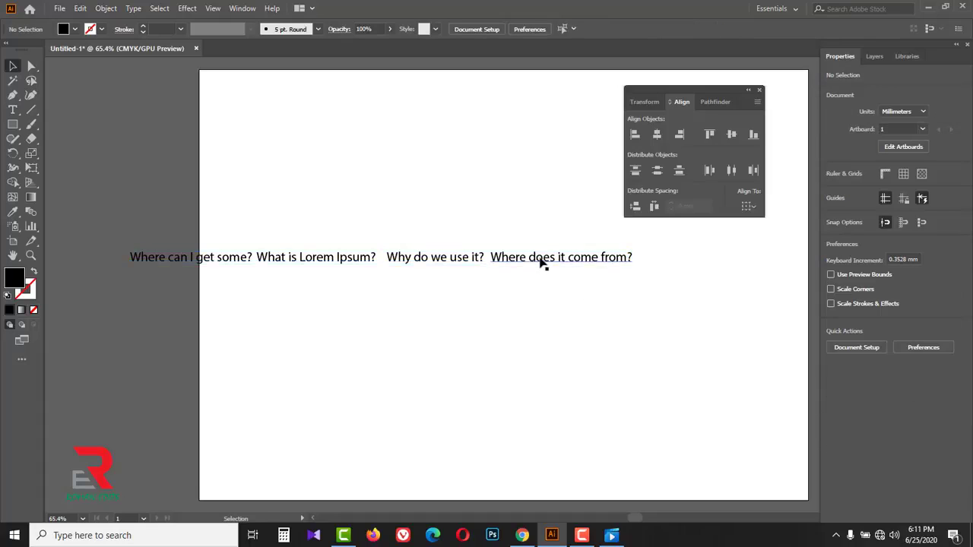
# Step: Nudge 'Where does it come from?' down and vertically centre all four question lines in one row
pyautogui.moveTo(540, 261); pyautogui.dragTo(543, 275)
pyautogui.moveTo(656, 305); pyautogui.dragTo(127, 247)
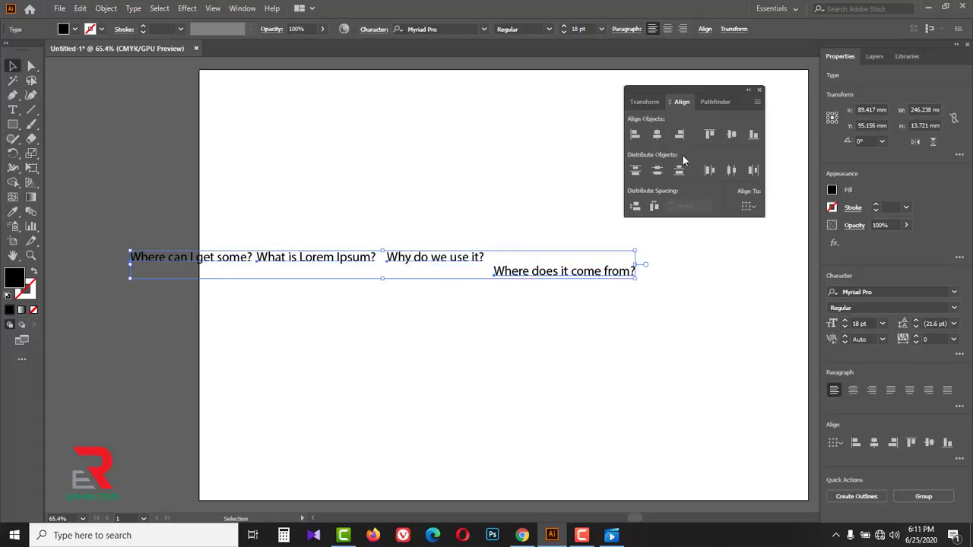
pyautogui.click(732, 135)
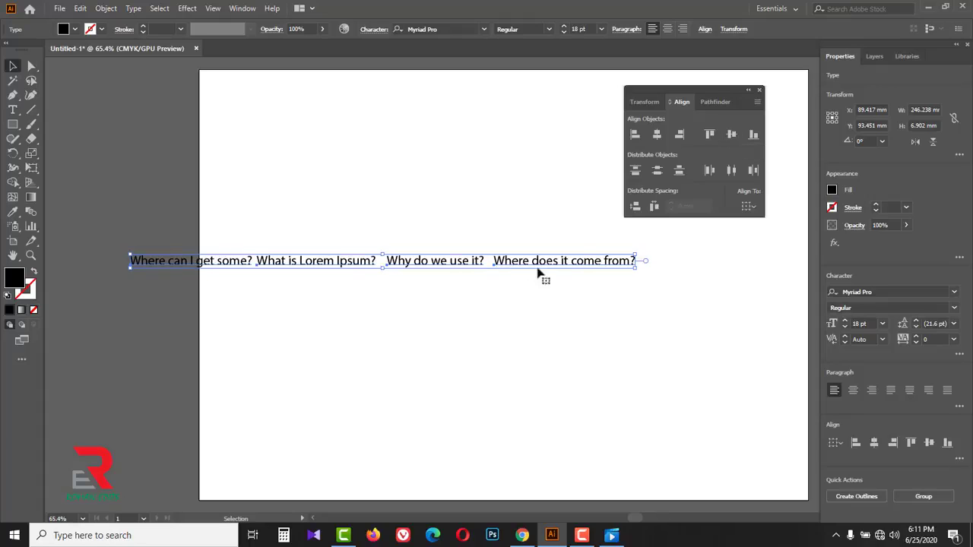
# Step: Delete the 'Where does it come from?' question line
pyautogui.click(563, 286)
pyautogui.click(571, 266)
pyautogui.press('Delete')
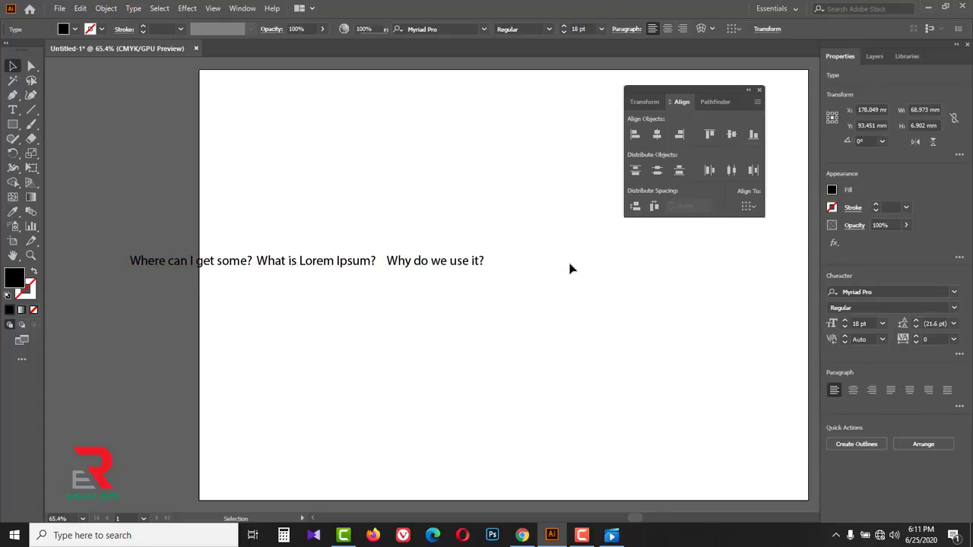
# Step: Draw a black trial rectangle beside the text, vertically centre it with the questions, then undo
pyautogui.moveTo(12, 124); pyautogui.dragTo(65, 125)
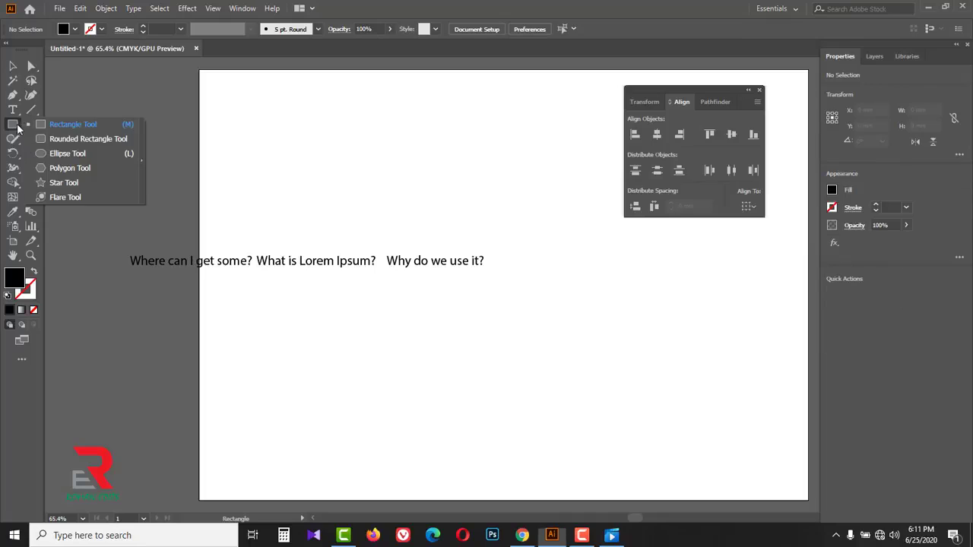
pyautogui.moveTo(500, 265); pyautogui.dragTo(631, 313)
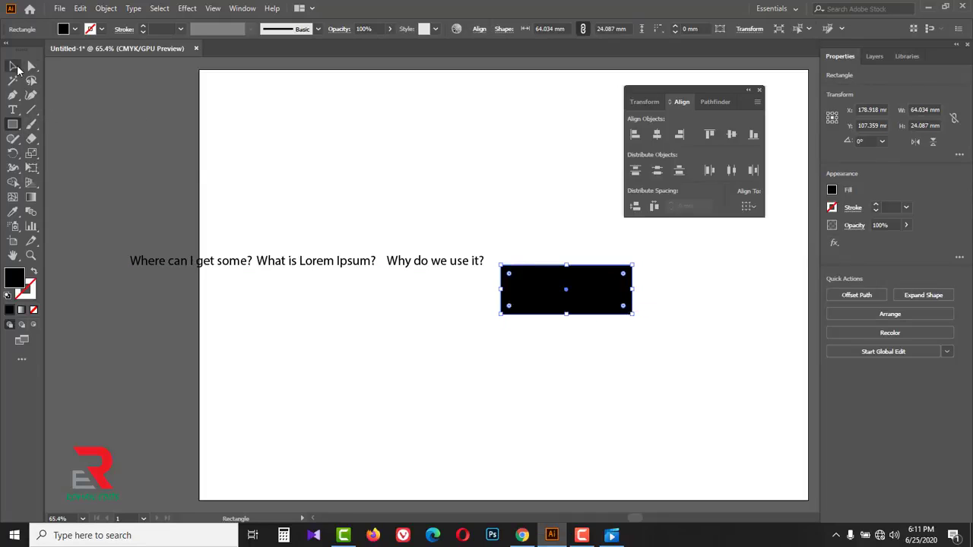
pyautogui.click(13, 66)
pyautogui.moveTo(104, 206); pyautogui.dragTo(552, 328)
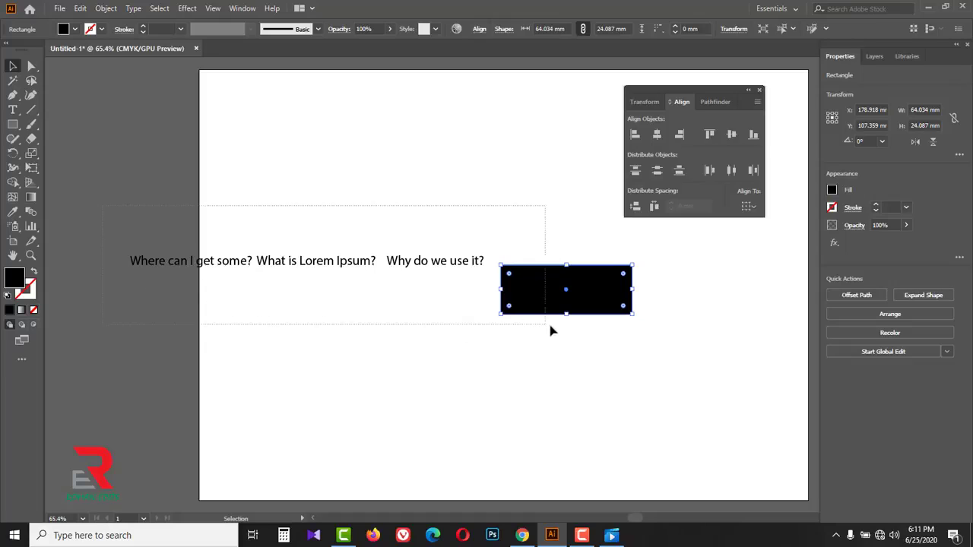
pyautogui.click(732, 135)
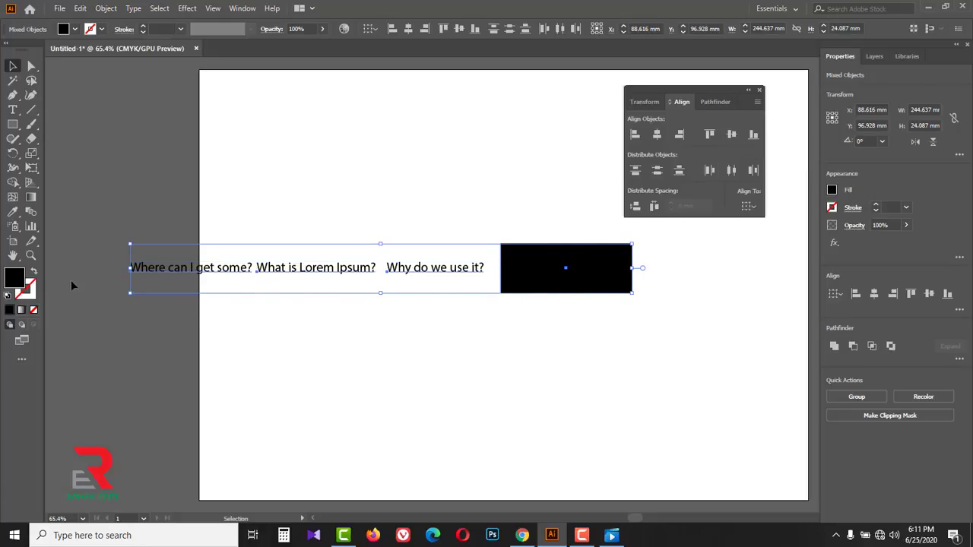
pyautogui.click(532, 336)
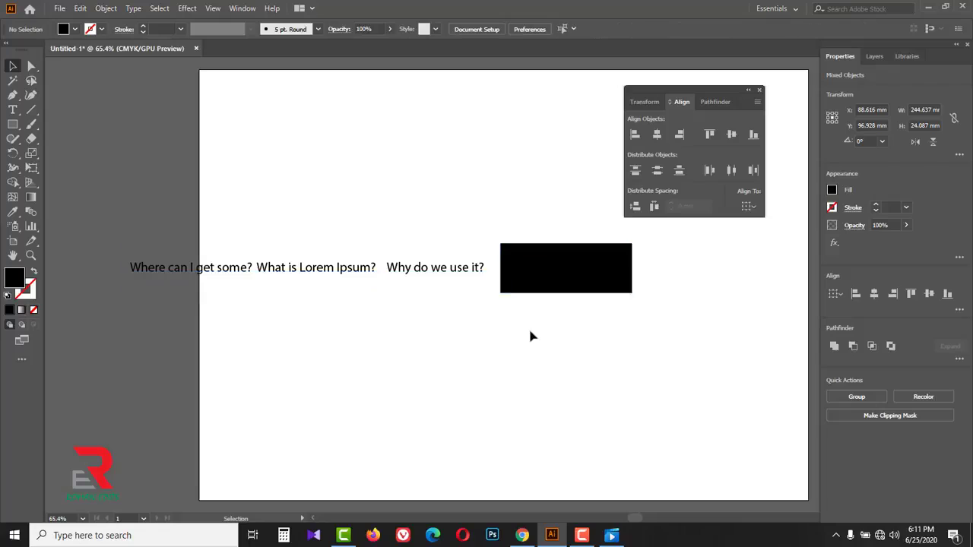
pyautogui.hotkey('ctrl', 'z')
# Step: Undo the trial rectangle and rearrange the four question lines into a rough vertical stack
pyautogui.hotkey('ctrl', 'z')
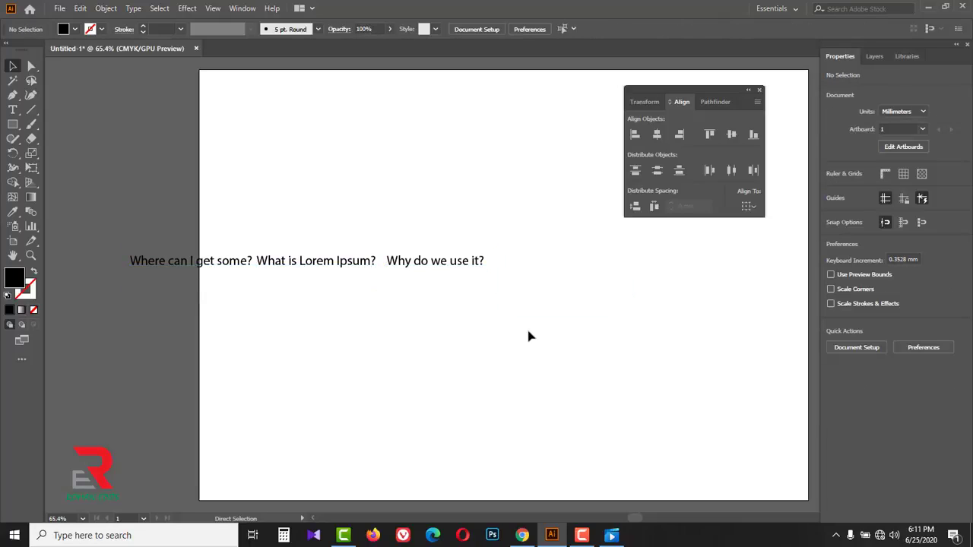
pyautogui.hotkey('ctrl', 'z')
pyautogui.hotkey('ctrl', 'z')
pyautogui.hotkey('ctrl', 'z')
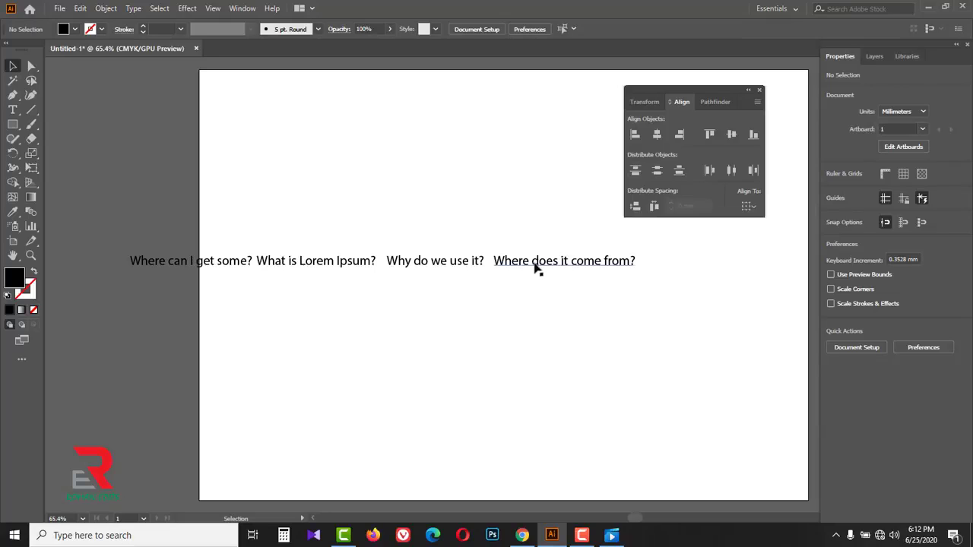
pyautogui.moveTo(537, 267); pyautogui.dragTo(398, 344)
pyautogui.moveTo(422, 272); pyautogui.dragTo(401, 321)
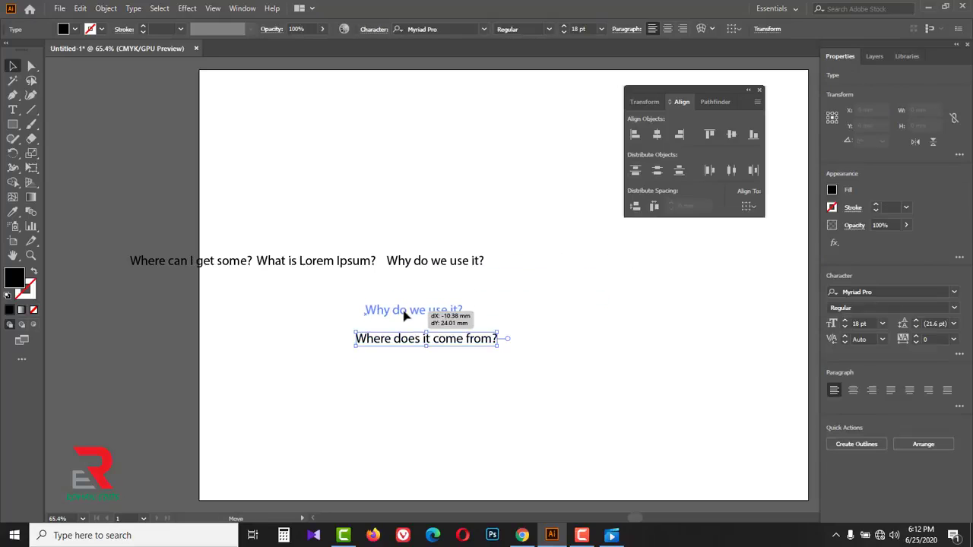
pyautogui.moveTo(333, 267); pyautogui.dragTo(439, 292)
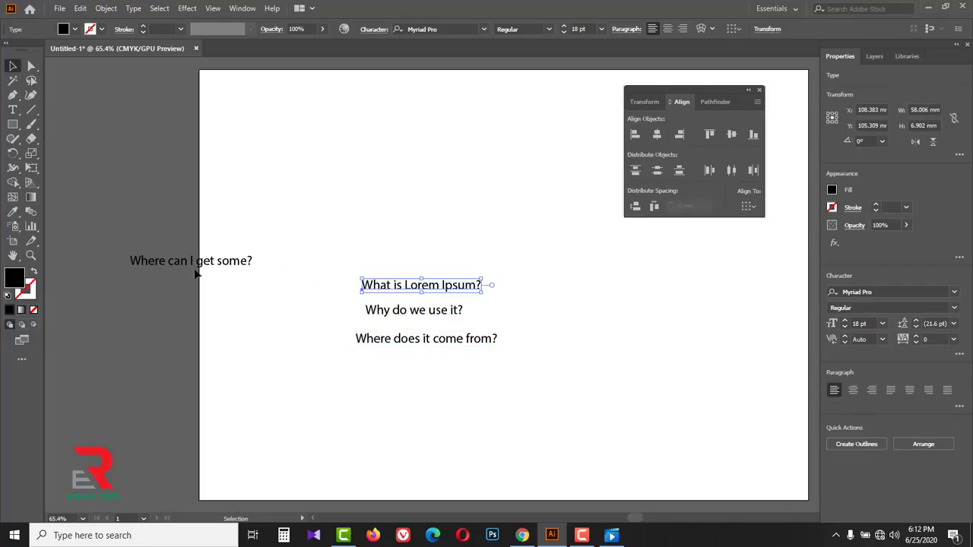
pyautogui.moveTo(211, 264)
pyautogui.mouseDown()
pyautogui.moveTo(446, 254)
pyautogui.moveTo(438, 248)
pyautogui.mouseUp()
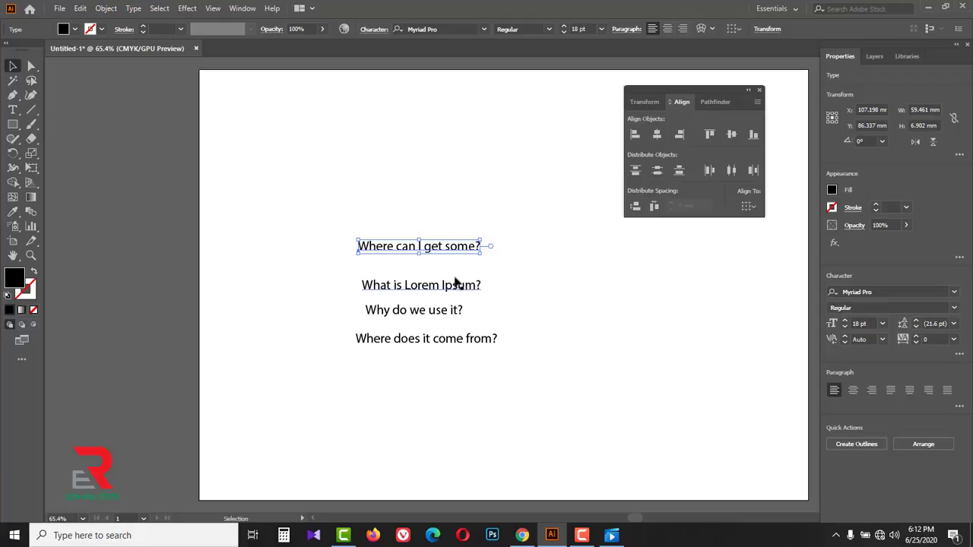
pyautogui.click(502, 258)
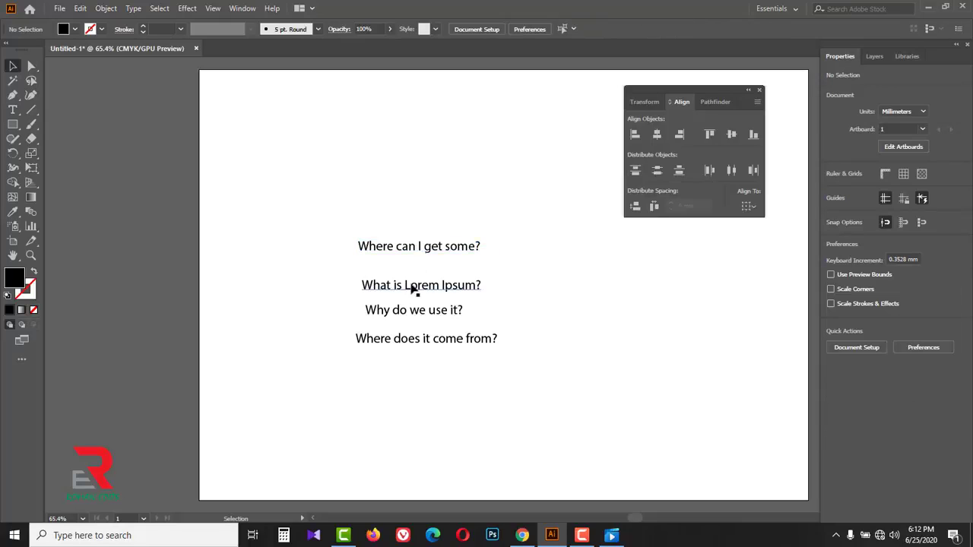
# Step: Distribute the four stacked lines by vertical centre, lower 'Where does it come from?', and redistribute
pyautogui.click(413, 287)
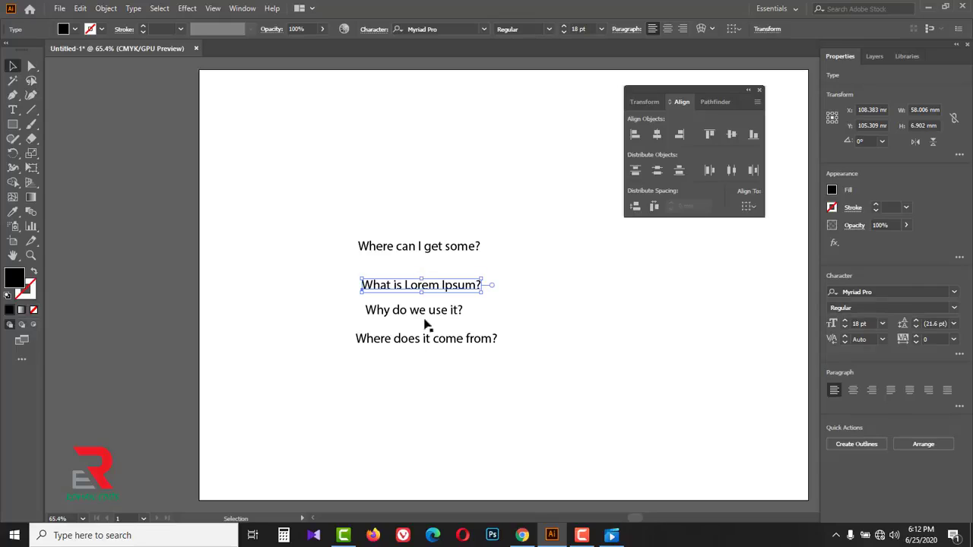
pyautogui.moveTo(336, 227)
pyautogui.mouseDown()
pyautogui.moveTo(423, 324)
pyautogui.moveTo(501, 364)
pyautogui.mouseUp()
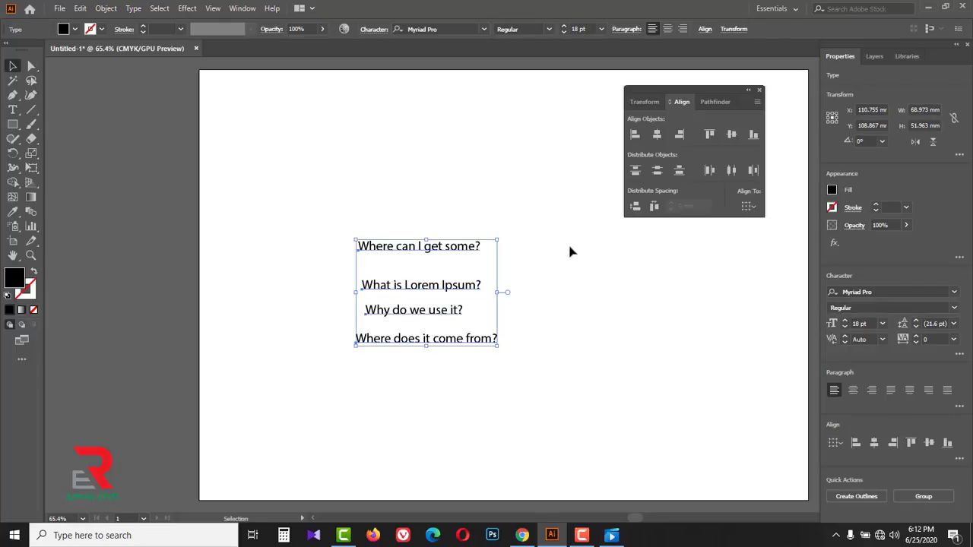
pyautogui.click(637, 171)
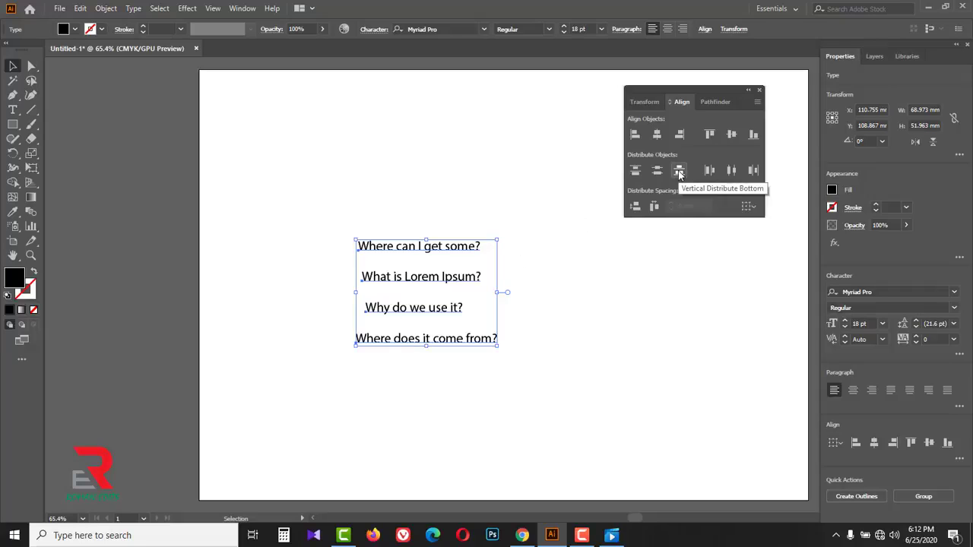
pyautogui.click(472, 347)
pyautogui.moveTo(454, 347); pyautogui.dragTo(450, 378)
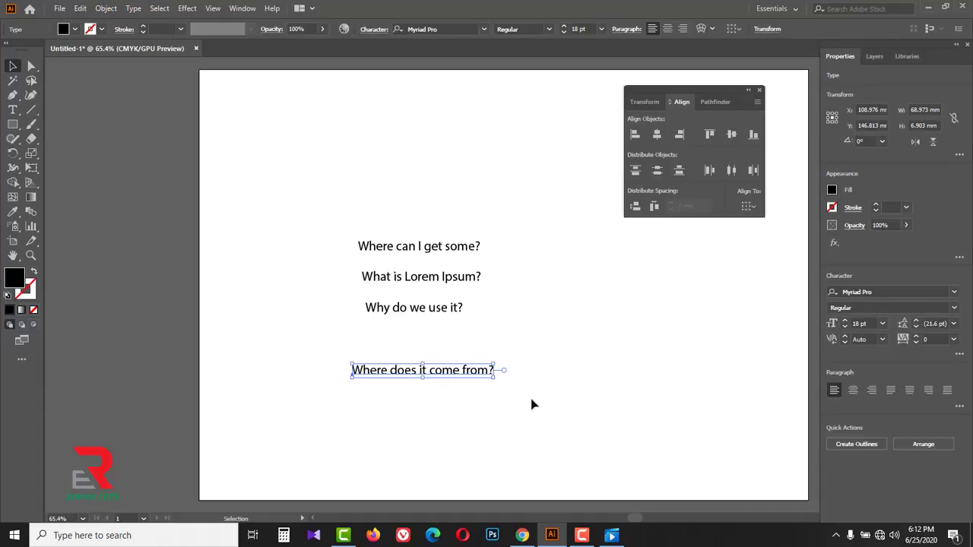
pyautogui.moveTo(546, 405); pyautogui.dragTo(321, 244)
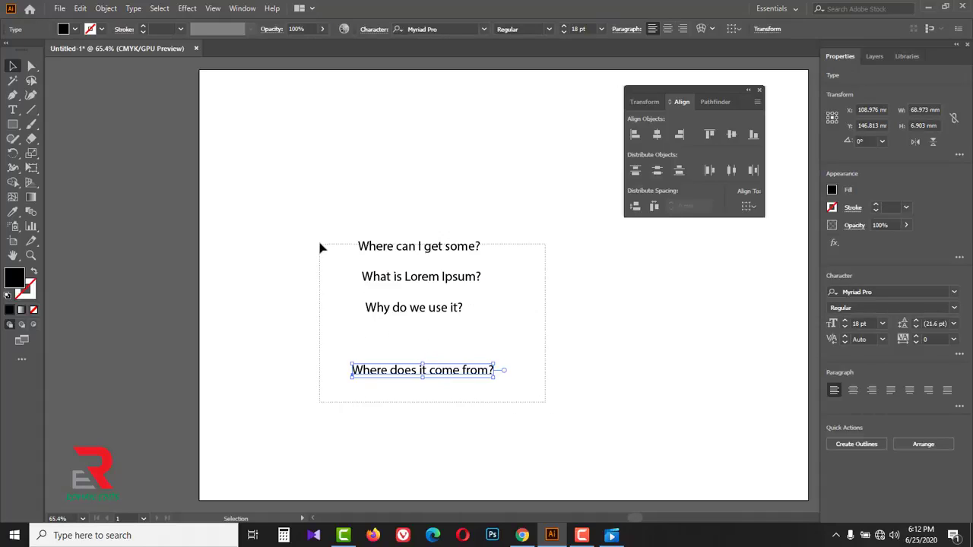
pyautogui.click(681, 175)
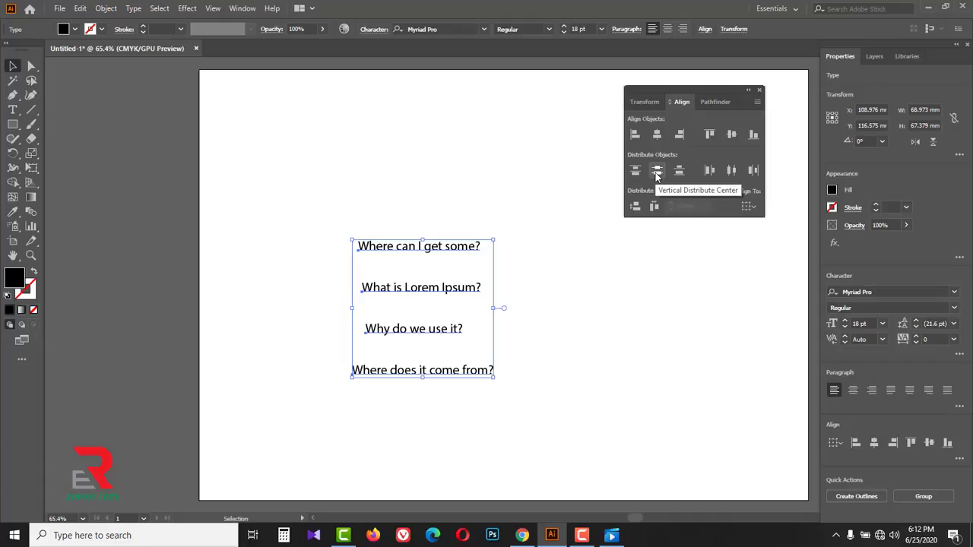
# Step: Nudge 'What is Lorem Ipsum?' up and 'Why do we use it?' down, then redistribute vertically
pyautogui.click(532, 341)
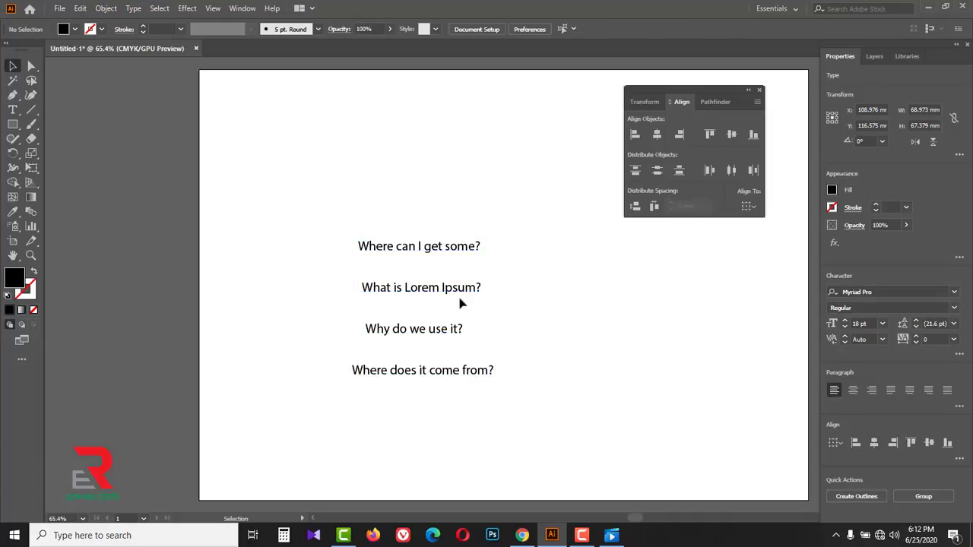
pyautogui.moveTo(459, 292); pyautogui.dragTo(459, 282)
pyautogui.moveTo(428, 332); pyautogui.dragTo(427, 339)
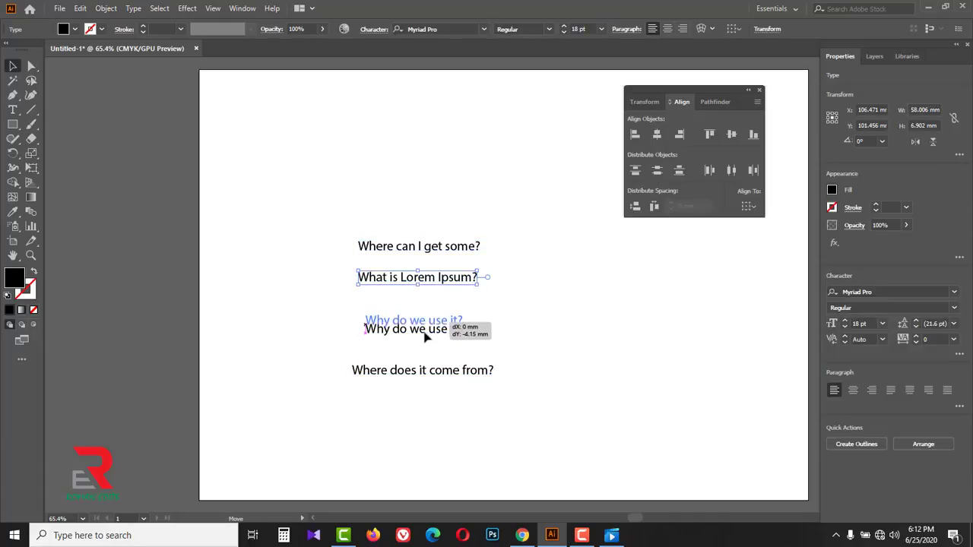
pyautogui.click(517, 335)
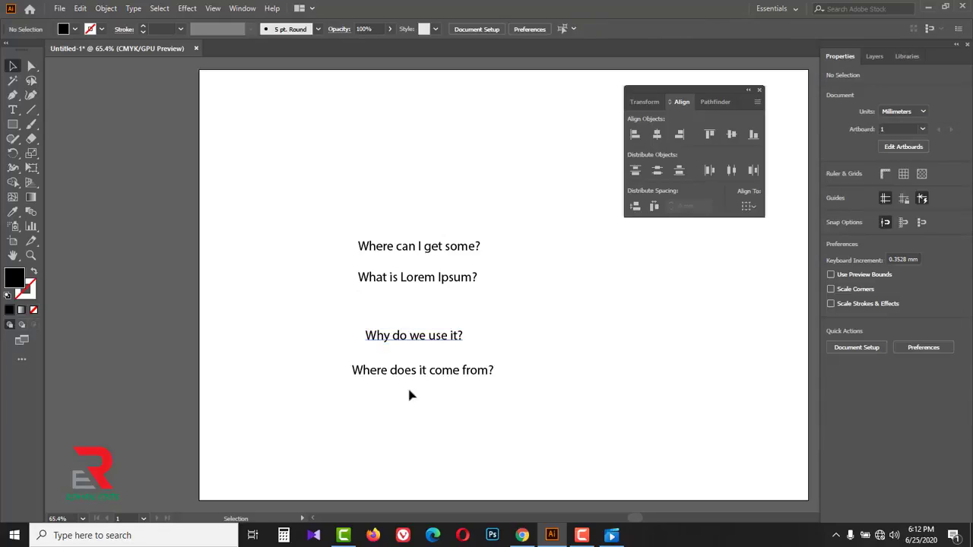
pyautogui.moveTo(309, 230); pyautogui.dragTo(517, 387)
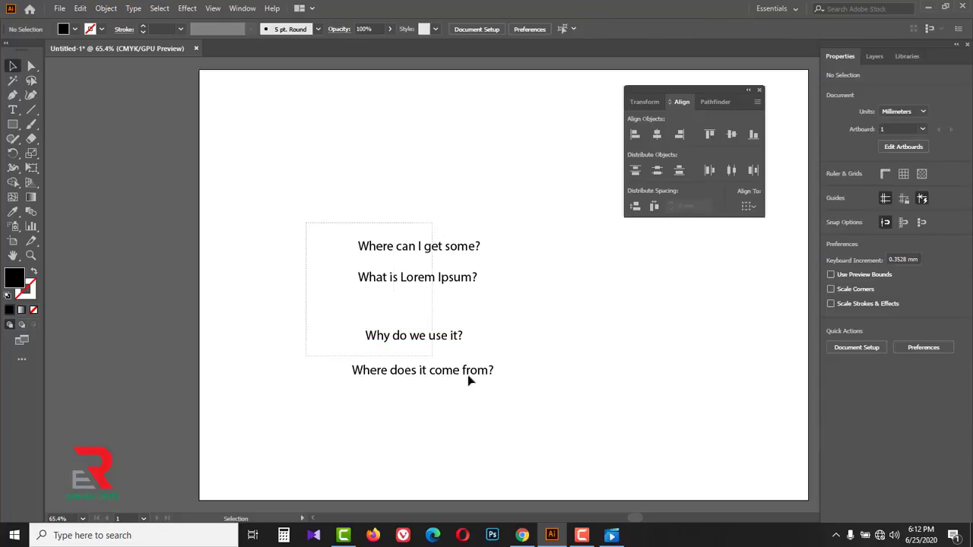
pyautogui.click(658, 172)
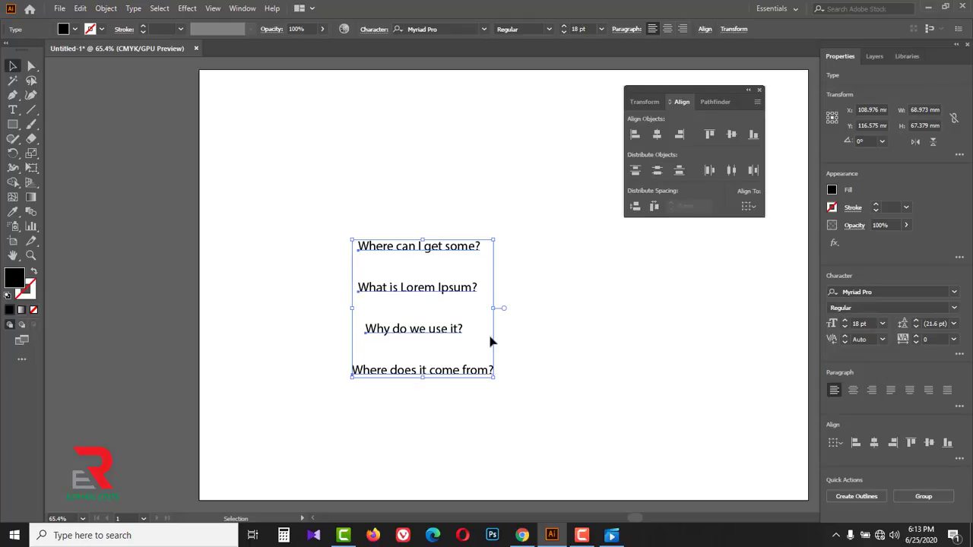
# Step: Arrange the four question lines side by side in a single row
pyautogui.click(498, 251)
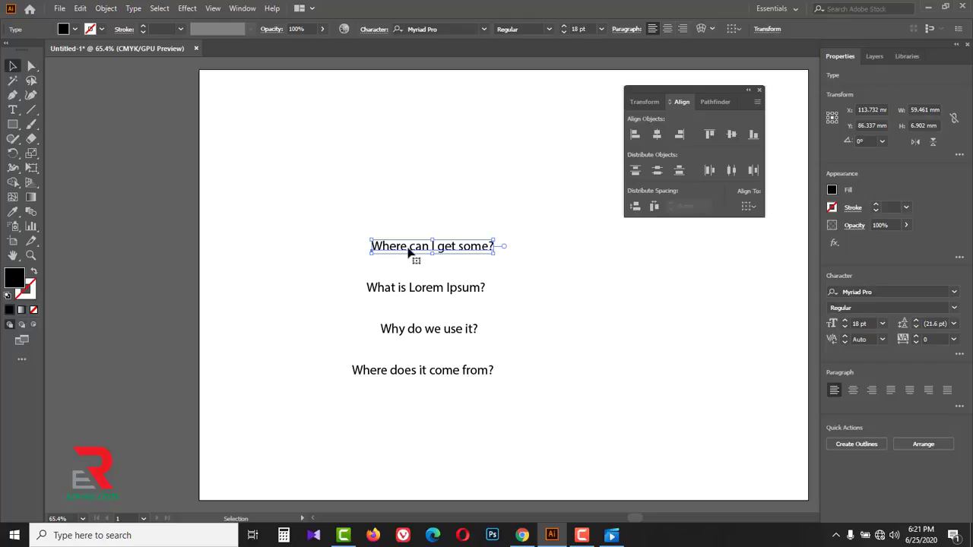
pyautogui.moveTo(412, 254); pyautogui.dragTo(200, 255)
pyautogui.click(370, 289)
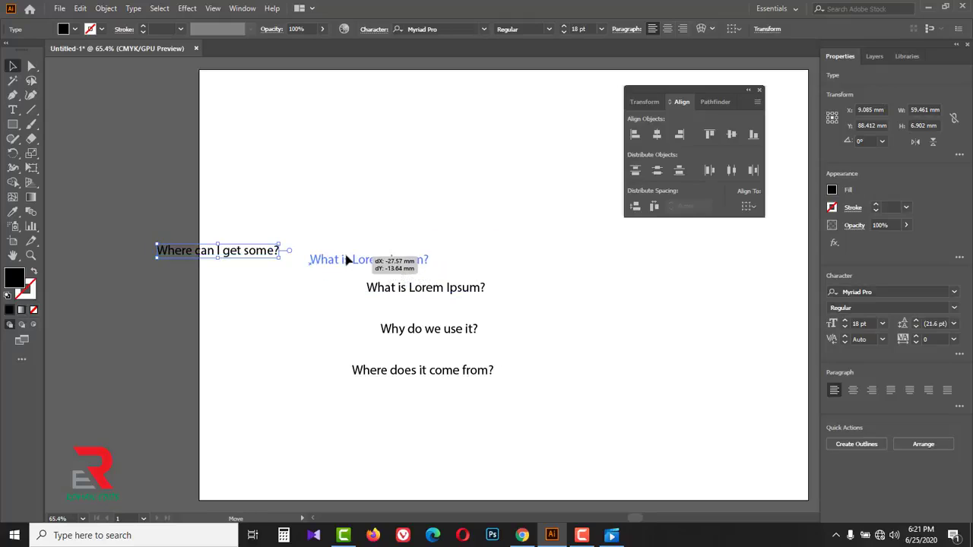
pyautogui.moveTo(406, 289); pyautogui.dragTo(342, 260)
pyautogui.moveTo(417, 323); pyautogui.dragTo(472, 256)
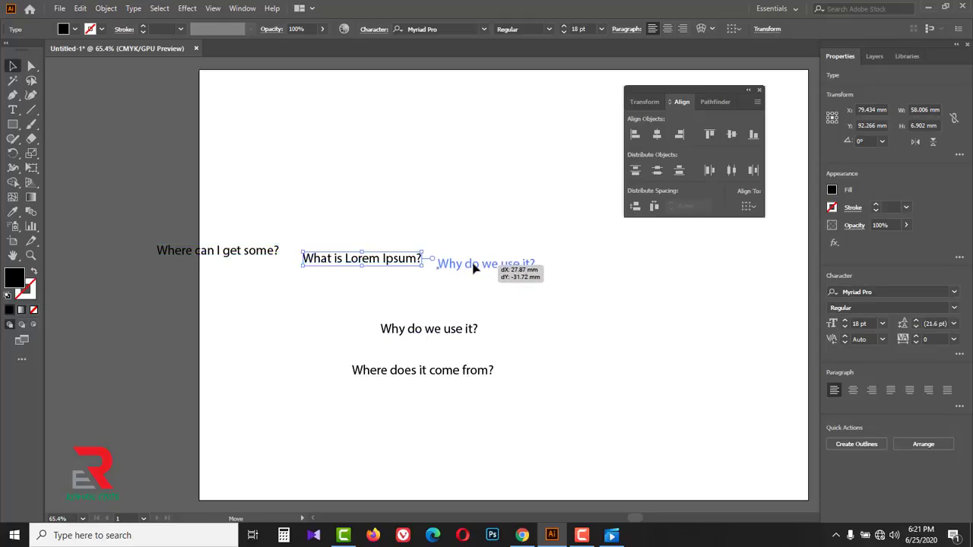
pyautogui.moveTo(430, 375); pyautogui.dragTo(620, 276)
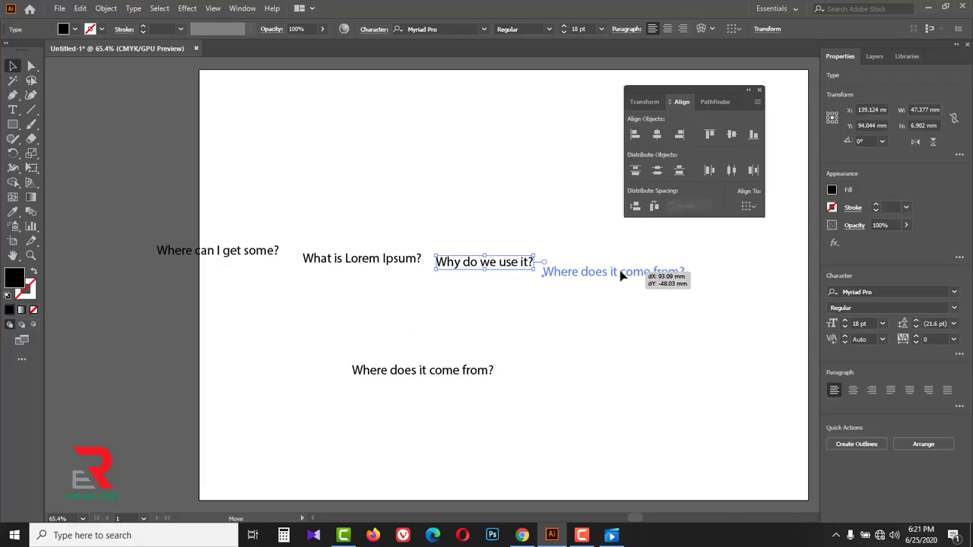
# Step: Try Horizontal Distribute Left, Center and Right on the four lines in the row
pyautogui.moveTo(692, 290); pyautogui.dragTo(207, 252)
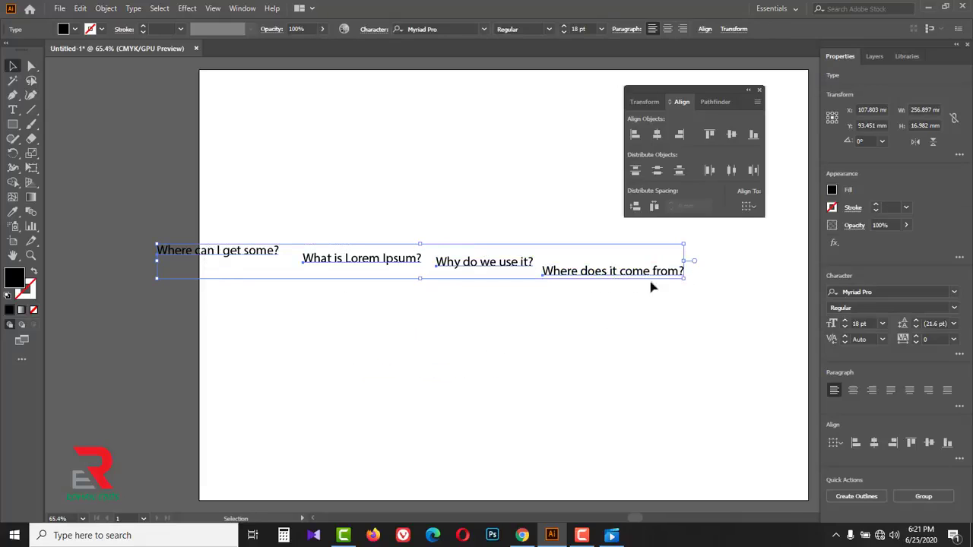
pyautogui.click(709, 171)
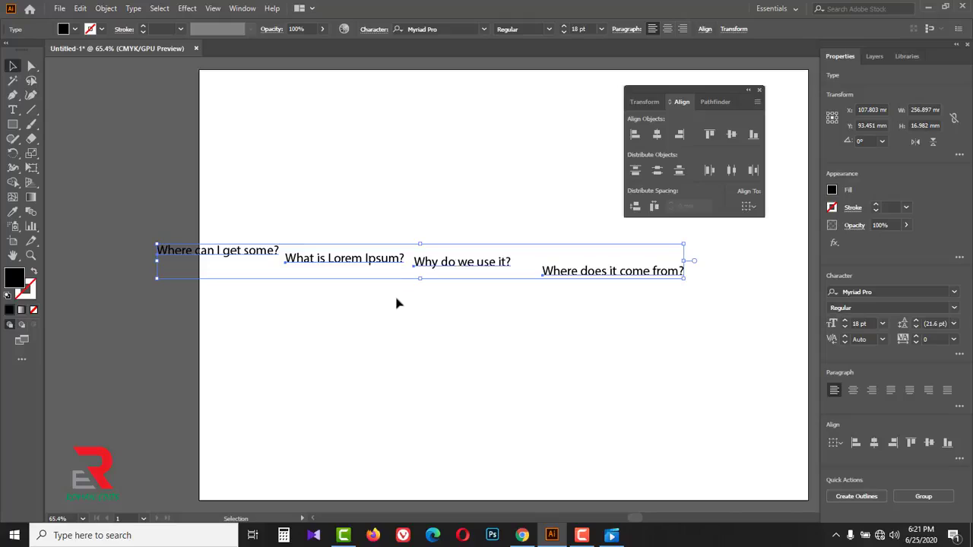
pyautogui.click(730, 170)
pyautogui.moveTo(541, 270); pyautogui.dragTo(548, 262)
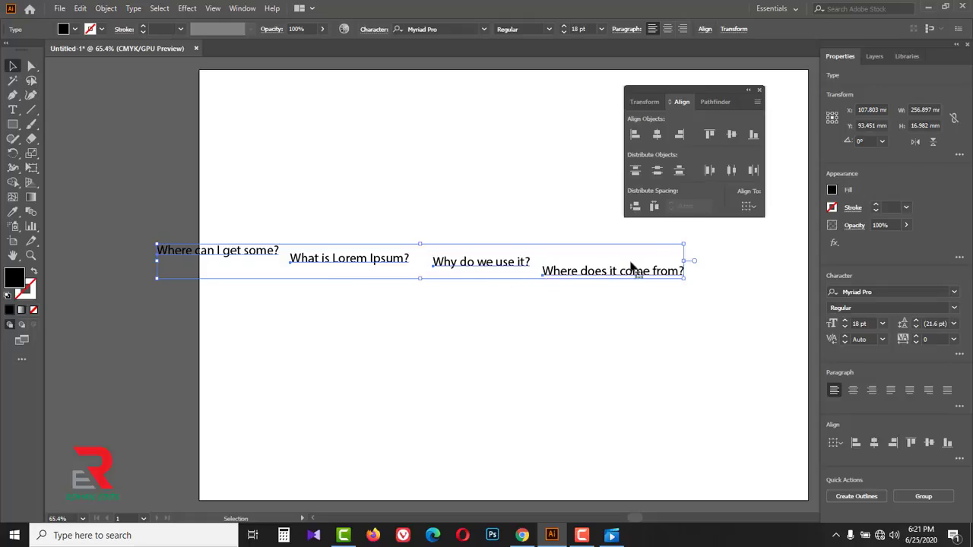
pyautogui.moveTo(679, 306); pyautogui.dragTo(240, 249)
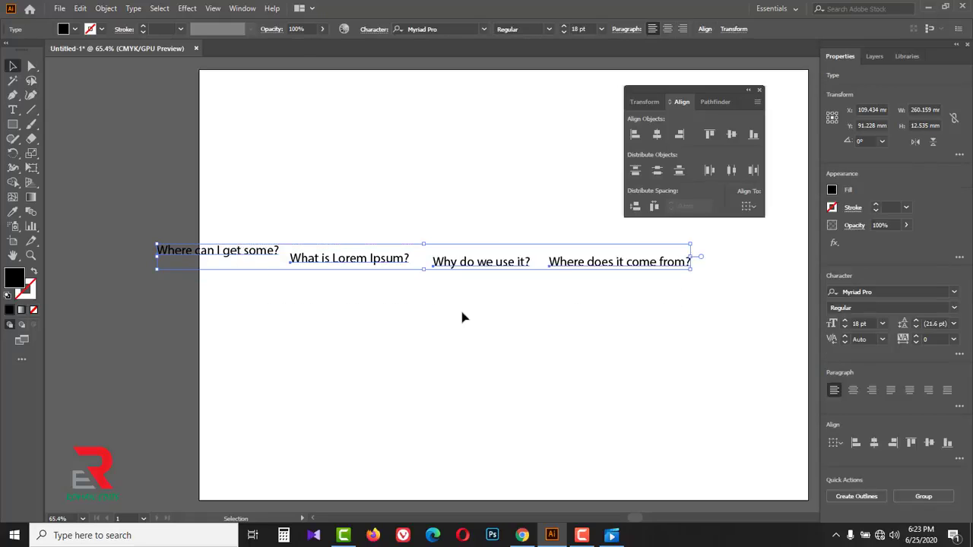
pyautogui.click(753, 172)
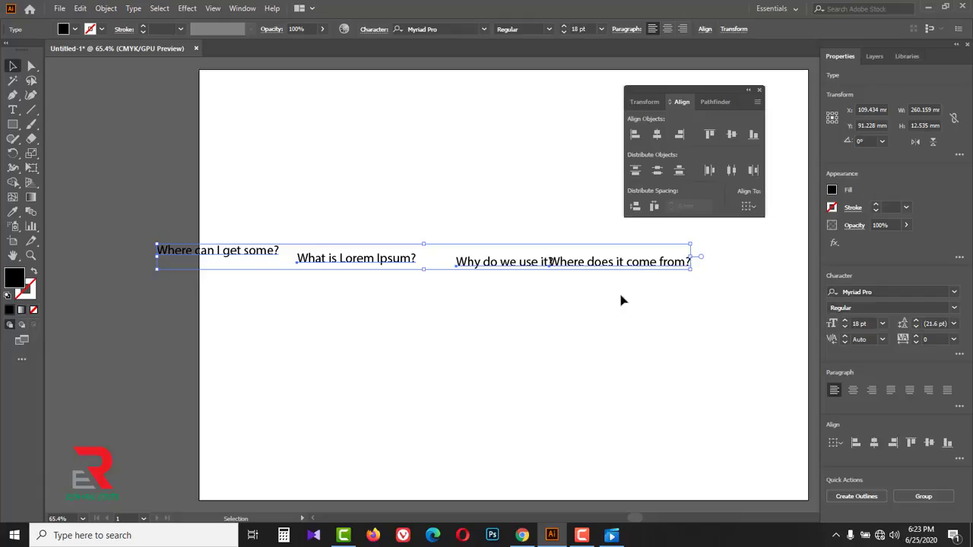
# Step: Select all four question lines and delete them
pyautogui.click(665, 296)
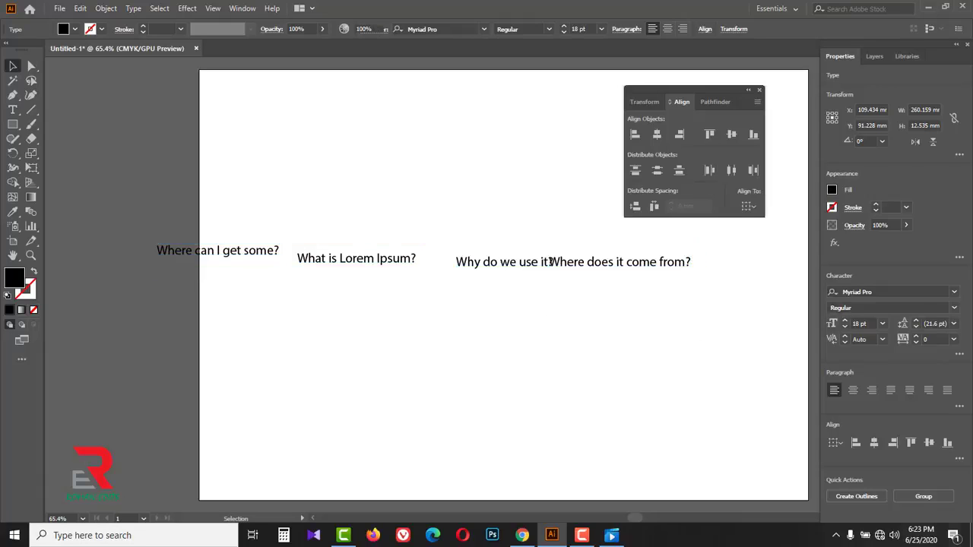
pyautogui.moveTo(684, 302); pyautogui.dragTo(237, 242)
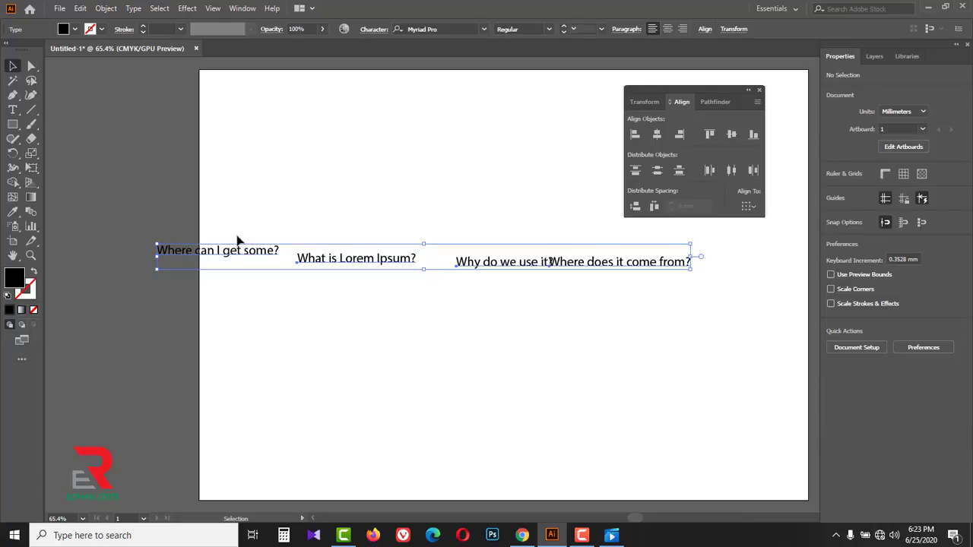
pyautogui.press('Delete')
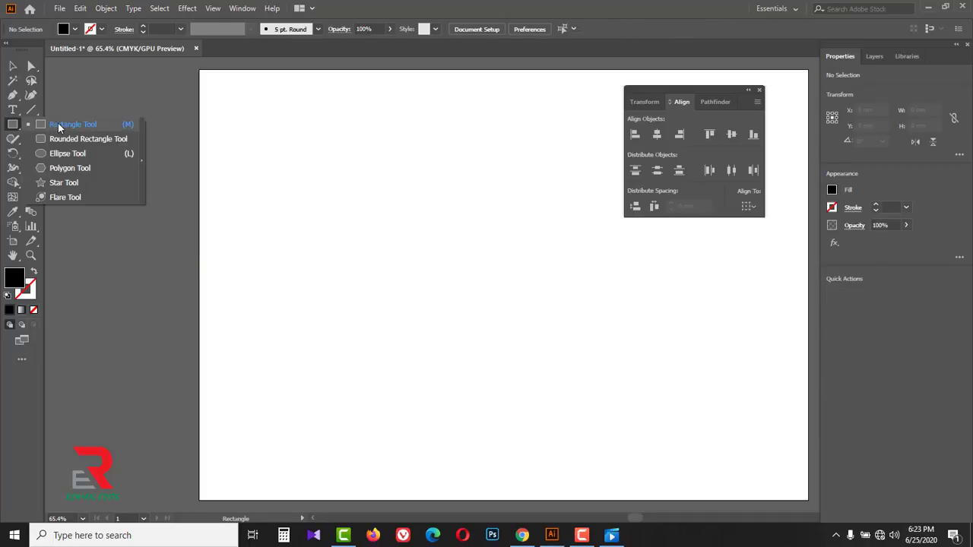
# Step: Draw a rectangle in the upper left of the artboard and fill it red
pyautogui.moveTo(11, 128); pyautogui.dragTo(61, 127)
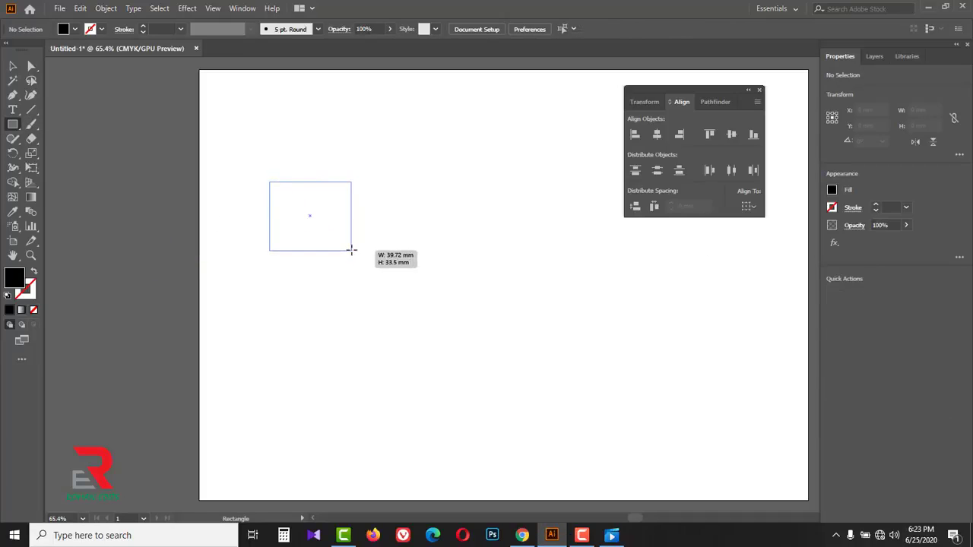
pyautogui.moveTo(269, 181); pyautogui.dragTo(351, 251)
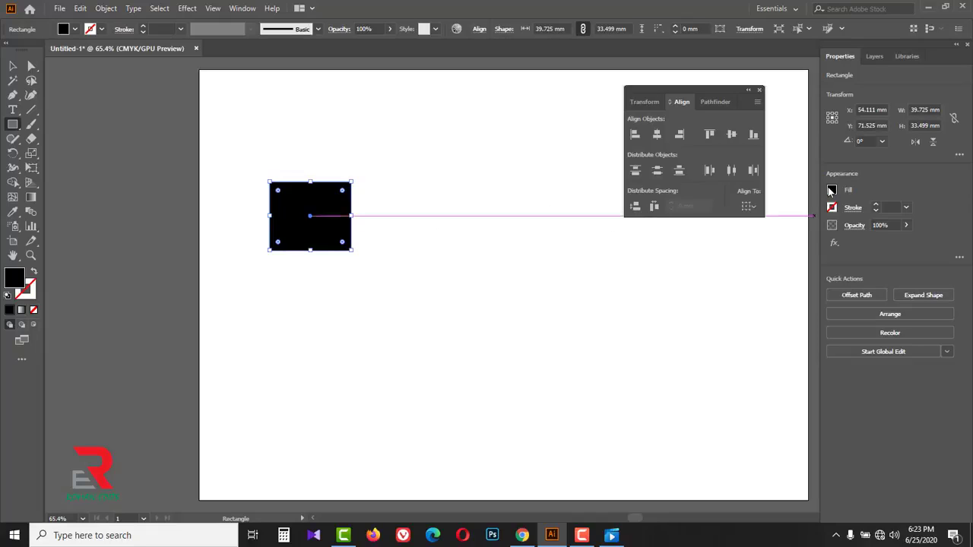
pyautogui.click(831, 191)
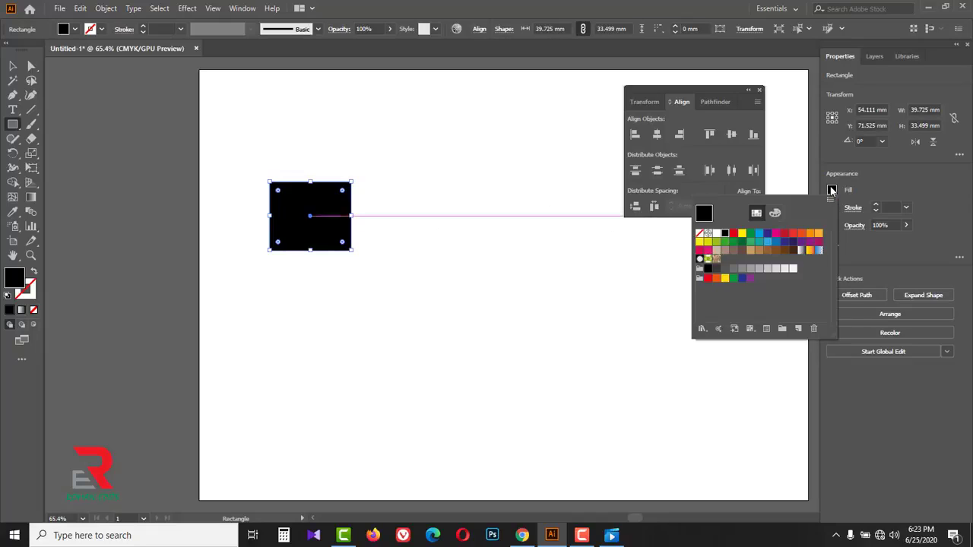
pyautogui.click(733, 235)
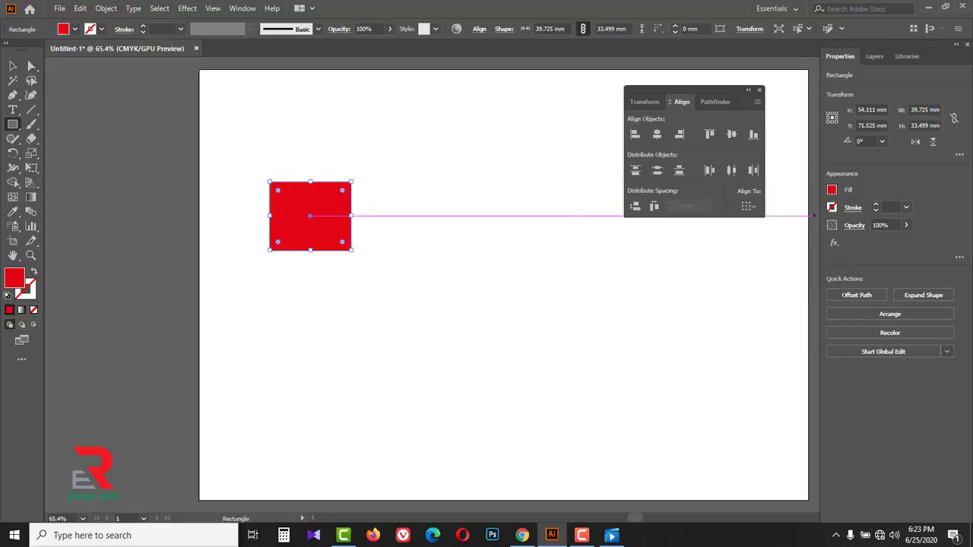
# Step: Alt-drag copies to make four red rectangles and stagger them at different heights
pyautogui.click(18, 68)
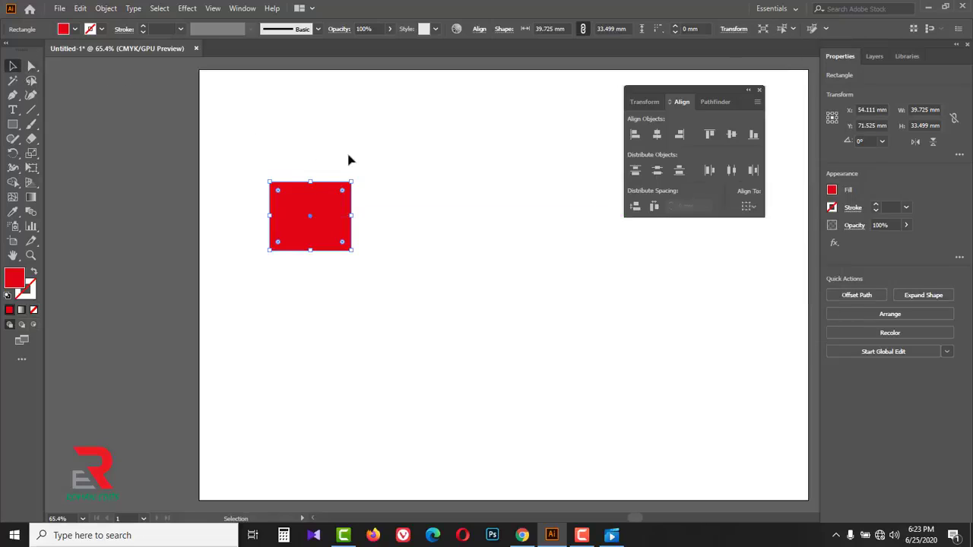
pyautogui.moveTo(317, 206); pyautogui.dragTo(272, 225)
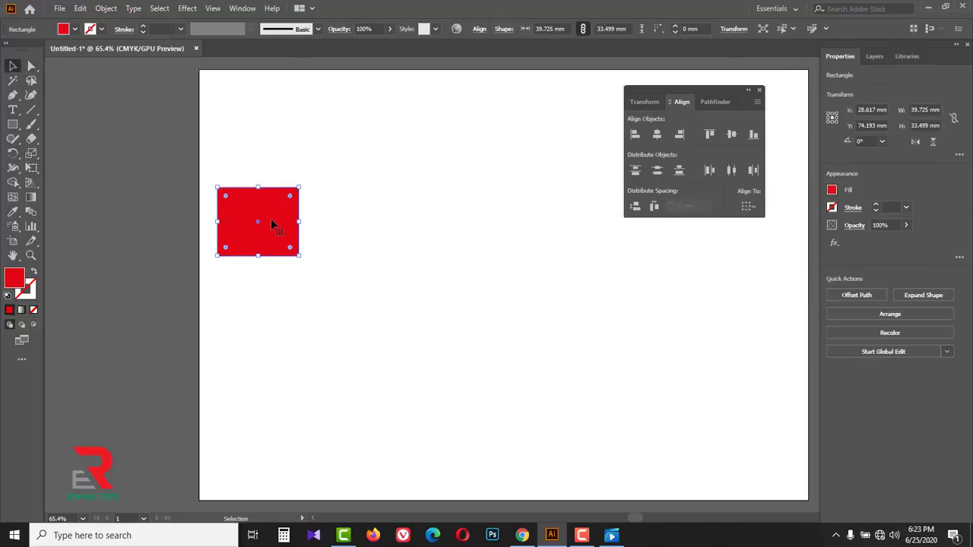
pyautogui.moveTo(257, 221)
pyautogui.mouseDown()
pyautogui.moveTo(335, 211)
pyautogui.moveTo(551, 223)
pyautogui.moveTo(536, 249)
pyautogui.mouseUp()
pyautogui.moveTo(422, 247); pyautogui.dragTo(425, 261)
pyautogui.moveTo(352, 243); pyautogui.dragTo(352, 220)
pyautogui.moveTo(270, 229); pyautogui.dragTo(268, 247)
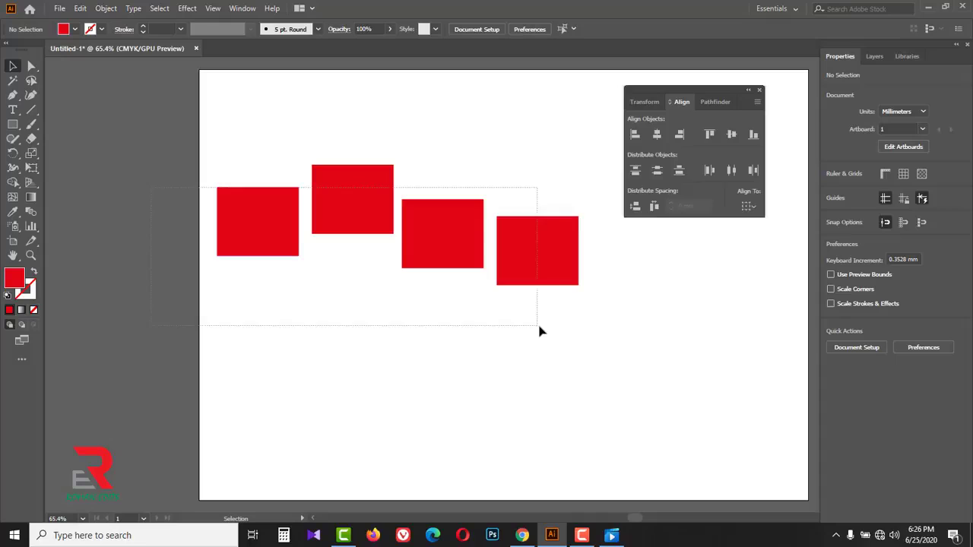
# Step: Try top alignment, then bottom-align the four red rectangles and distribute them with equal spacing
pyautogui.moveTo(171, 195); pyautogui.dragTo(551, 339)
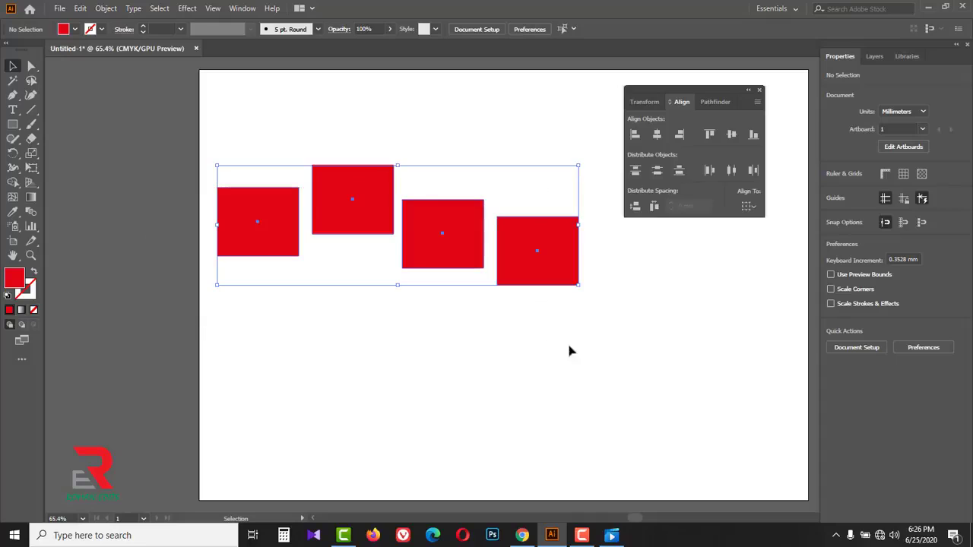
pyautogui.click(709, 136)
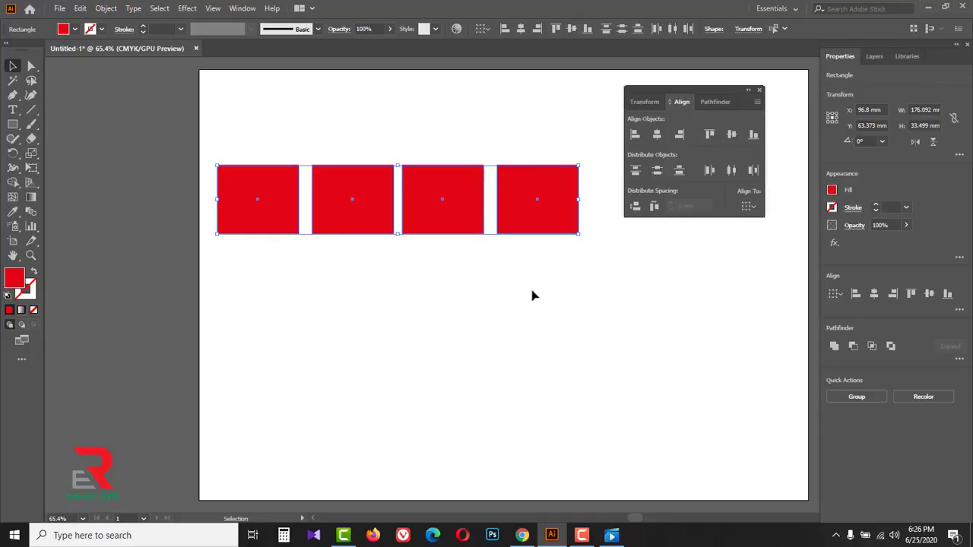
pyautogui.hotkey('ctrl', 'z')
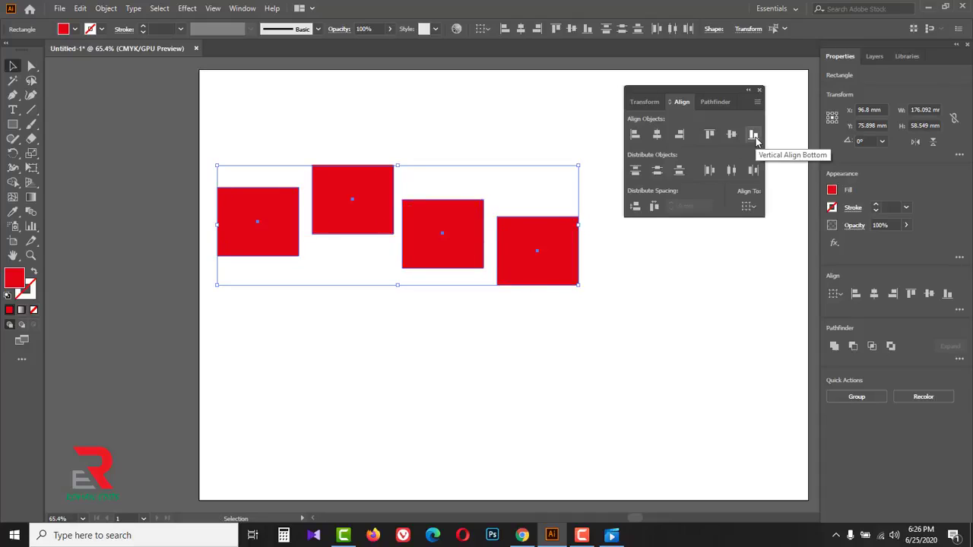
pyautogui.click(754, 135)
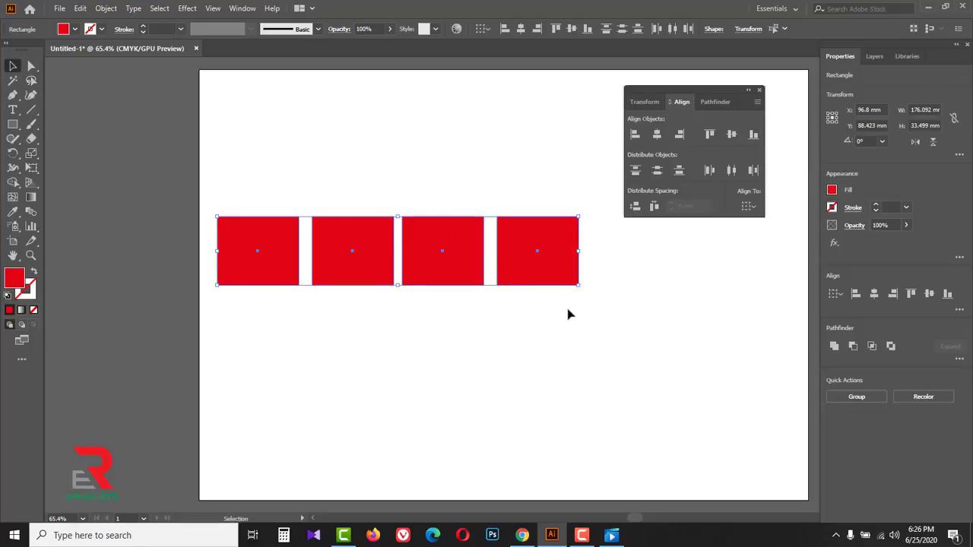
pyautogui.moveTo(562, 273); pyautogui.dragTo(599, 274)
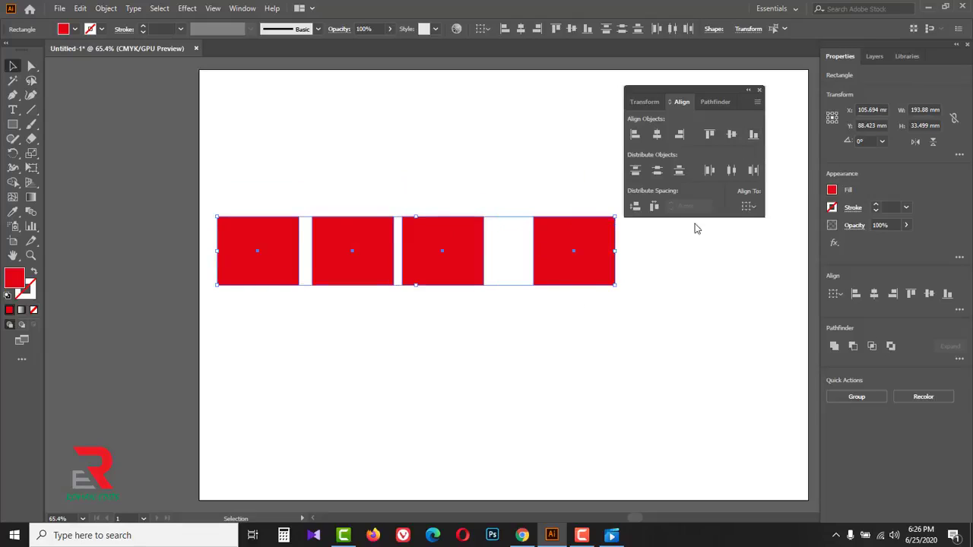
pyautogui.click(732, 171)
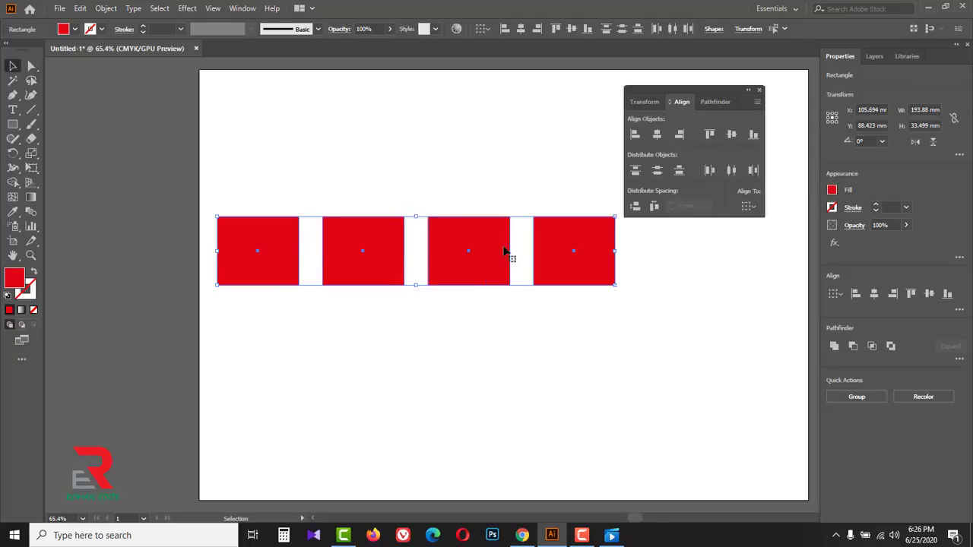
# Step: Move the four red rectangles into a vertical column at the left
pyautogui.click(384, 275)
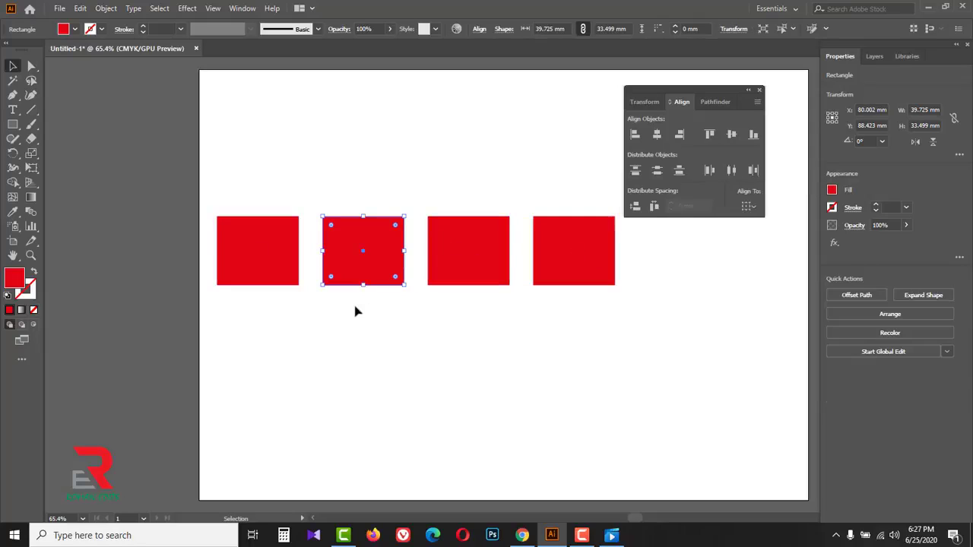
pyautogui.moveTo(263, 263); pyautogui.dragTo(290, 148)
pyautogui.moveTo(346, 258); pyautogui.dragTo(297, 235)
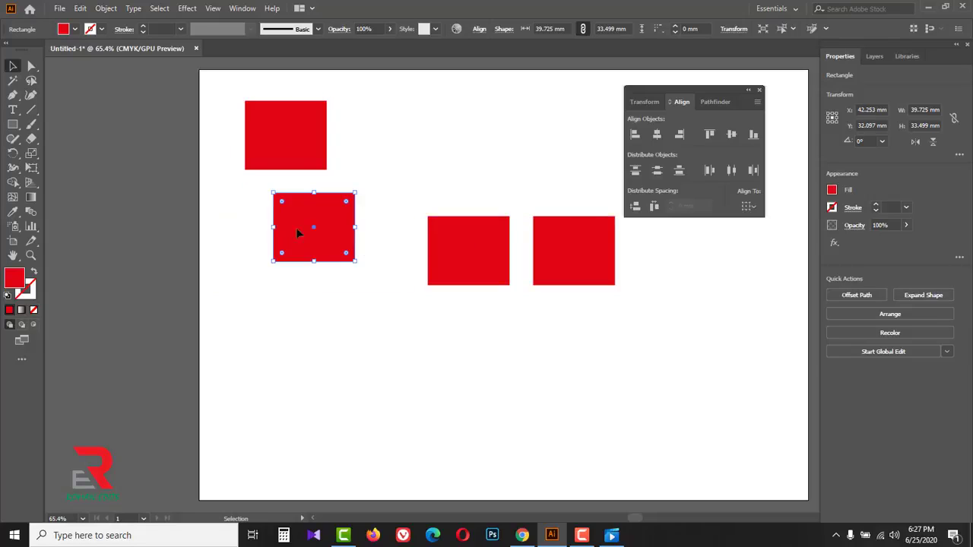
pyautogui.moveTo(474, 276); pyautogui.dragTo(321, 344)
pyautogui.moveTo(578, 259); pyautogui.dragTo(324, 435)
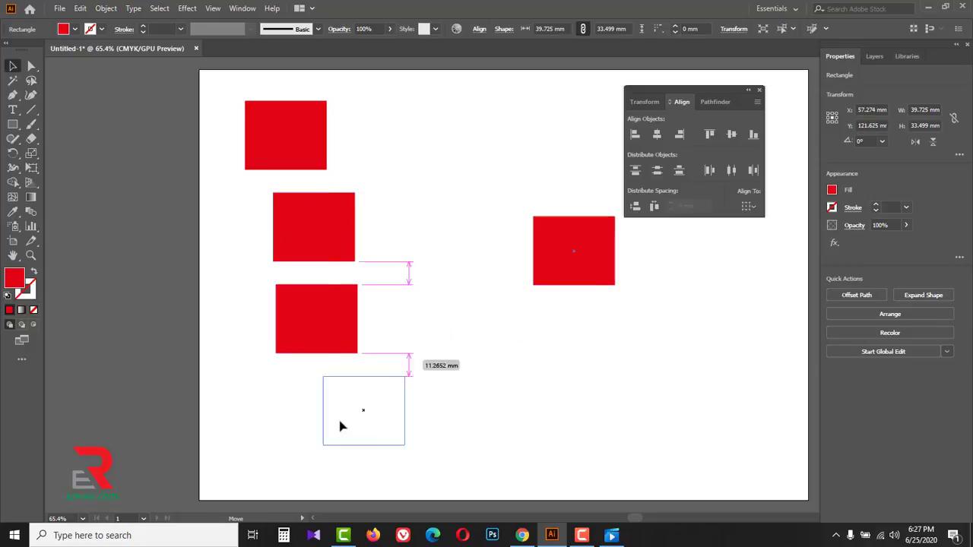
# Step: Distribute the stacked rectangles evenly, try left alignment, then align their right edges
pyautogui.moveTo(449, 124); pyautogui.dragTo(267, 434)
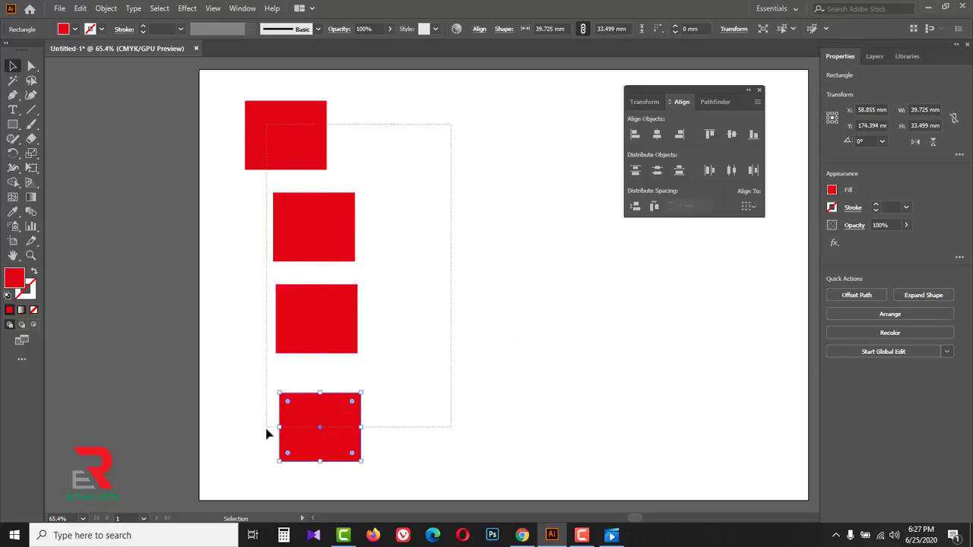
pyautogui.click(637, 171)
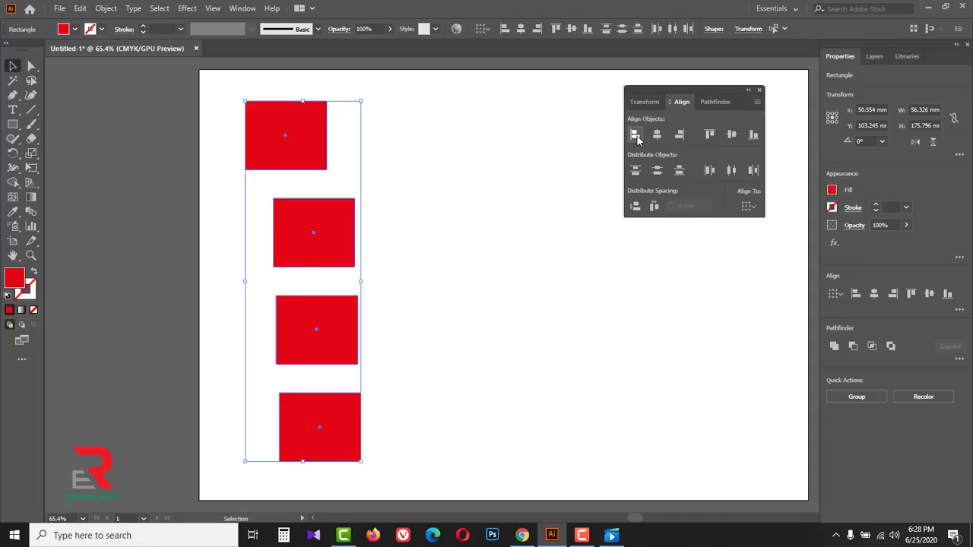
pyautogui.click(635, 135)
pyautogui.hotkey('ctrl', 'z')
pyautogui.click(680, 135)
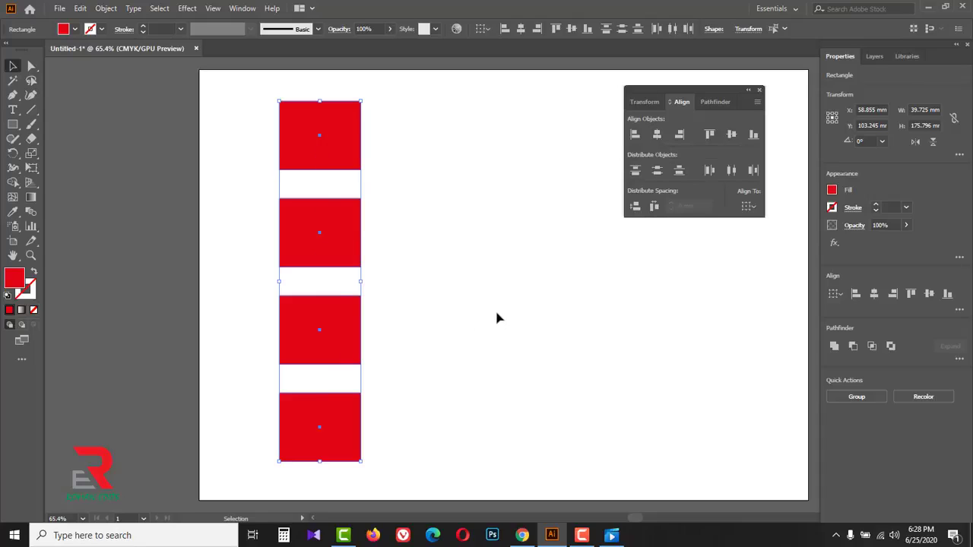
# Step: Select all four red rectangles and delete them
pyautogui.click(235, 120)
pyautogui.moveTo(233, 114); pyautogui.dragTo(426, 444)
pyautogui.press('Delete')
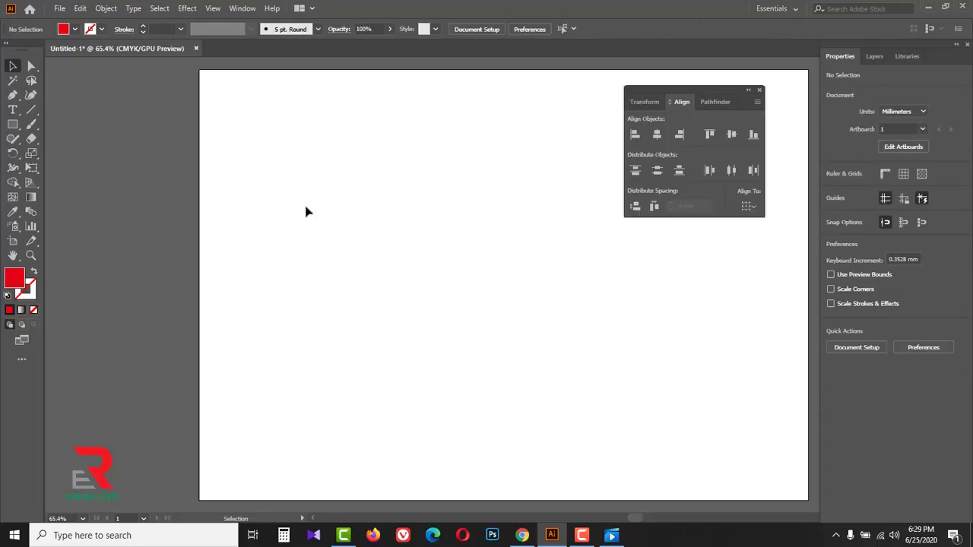
# Step: Highlight lipsum.com's first 'What is Lorem Ipsum' paragraph in Chrome, then return to Illustrator
pyautogui.click(523, 537)
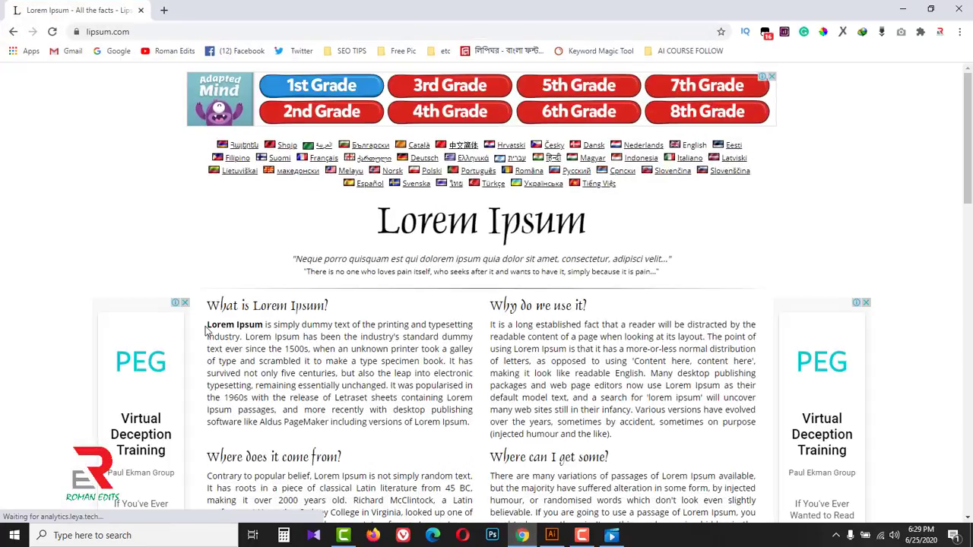
pyautogui.moveTo(207, 325); pyautogui.dragTo(457, 426)
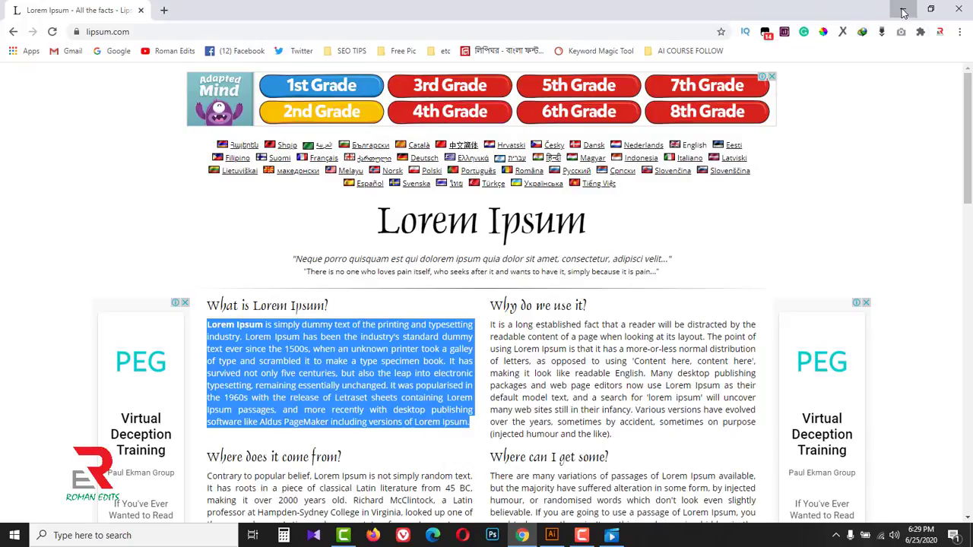
pyautogui.hotkey('alt', 'Tab')
# Step: Draw an 18 pt Lorem ipsum area text frame and drag its corner outward to widen it
pyautogui.moveTo(13, 110); pyautogui.dragTo(46, 111)
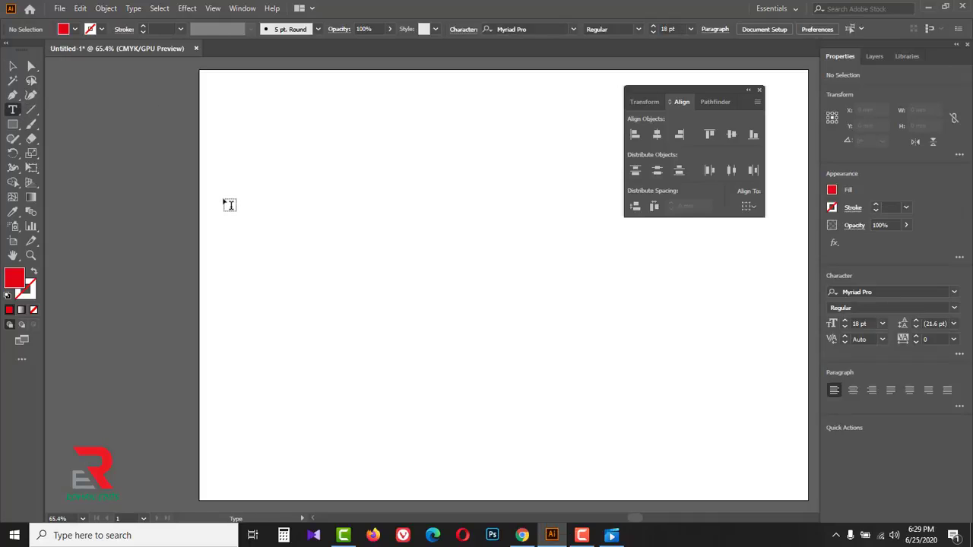
pyautogui.moveTo(223, 199)
pyautogui.mouseDown()
pyautogui.moveTo(341, 332)
pyautogui.moveTo(590, 410)
pyautogui.mouseUp()
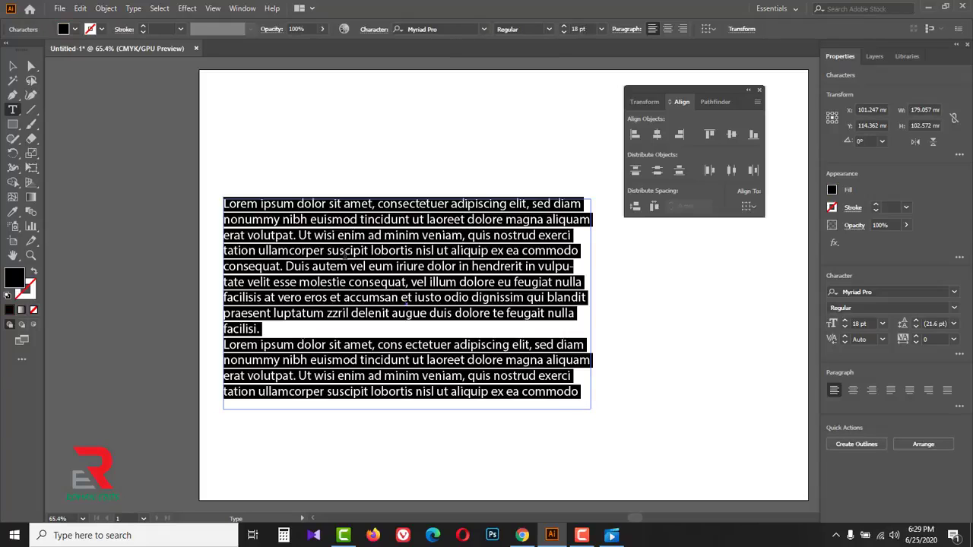
pyautogui.click(13, 67)
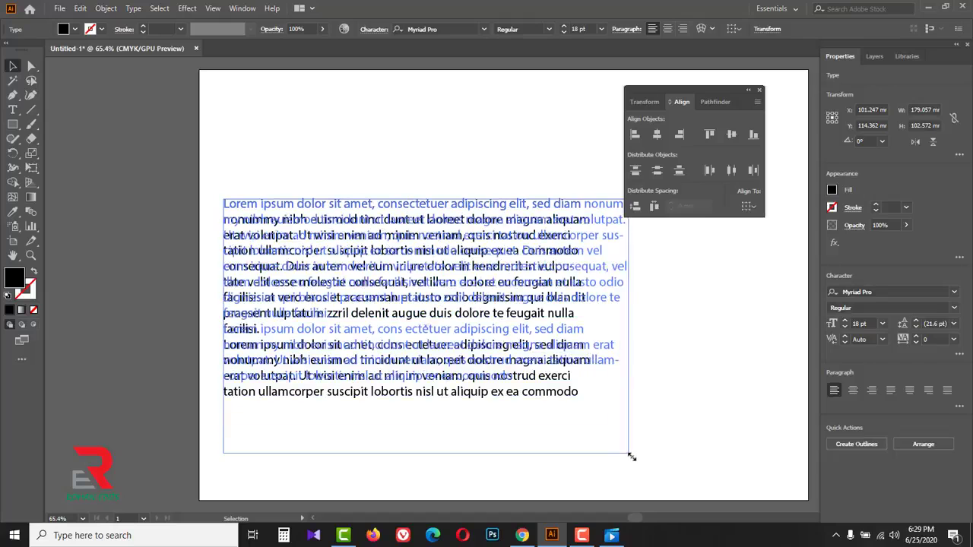
pyautogui.moveTo(593, 409); pyautogui.dragTo(633, 454)
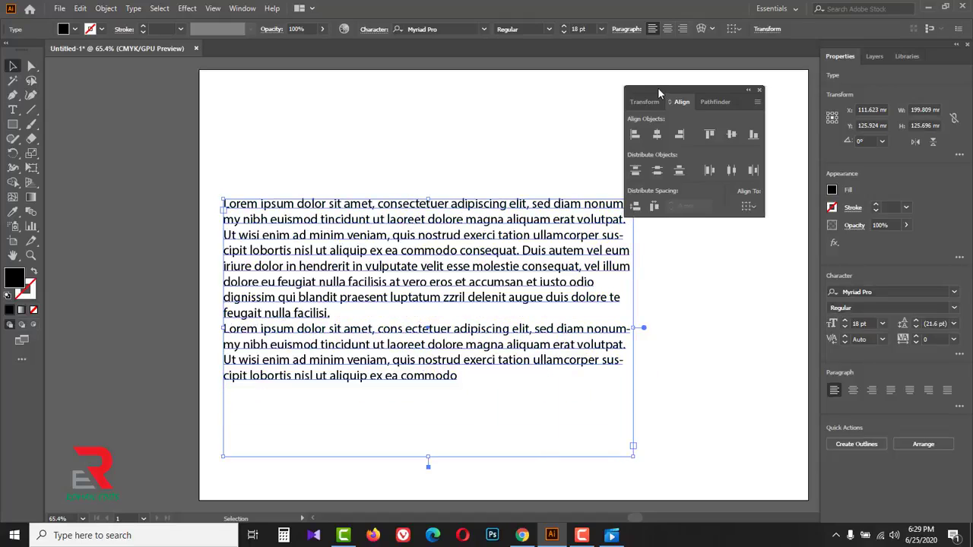
# Step: Close the floating Align panel and try right, then centre alignment on the placeholder text
pyautogui.moveTo(659, 93); pyautogui.dragTo(682, 80)
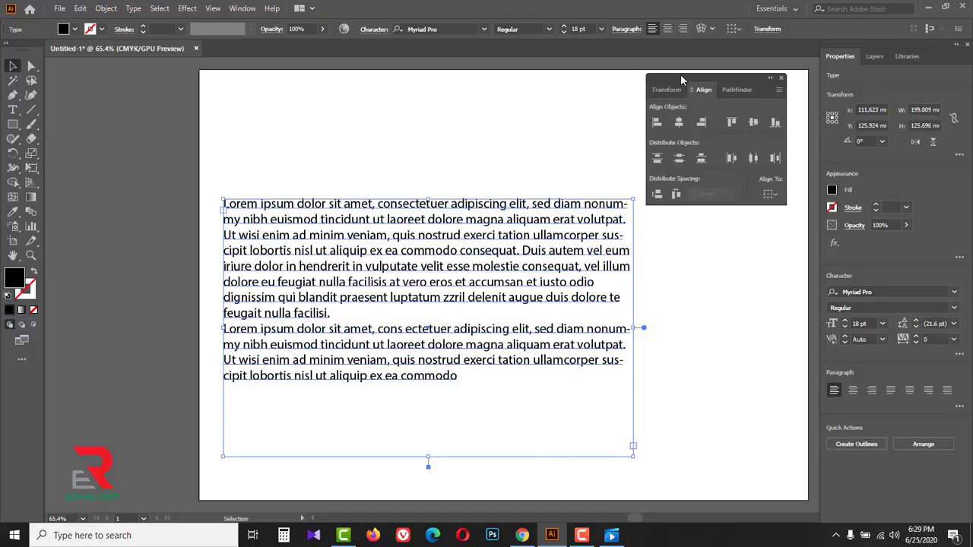
pyautogui.click(783, 76)
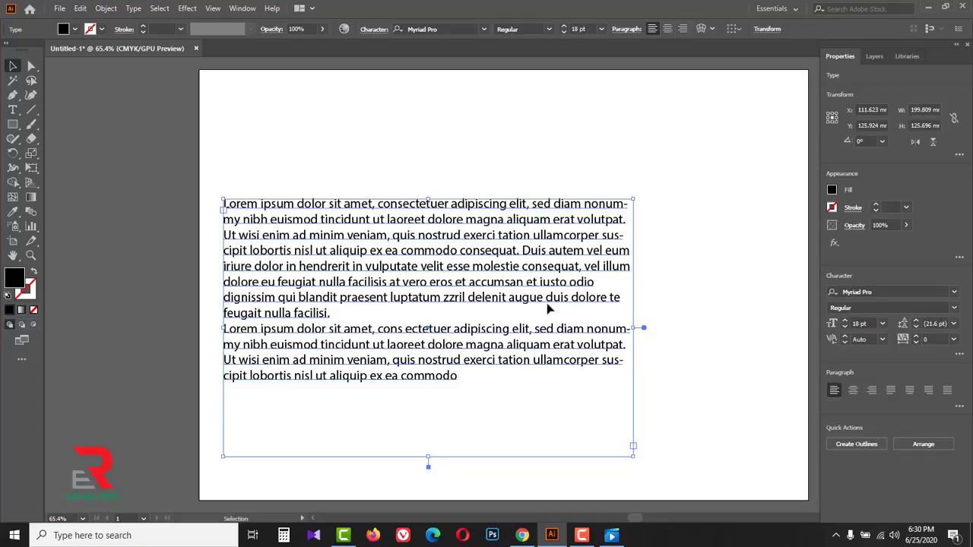
pyautogui.click(683, 28)
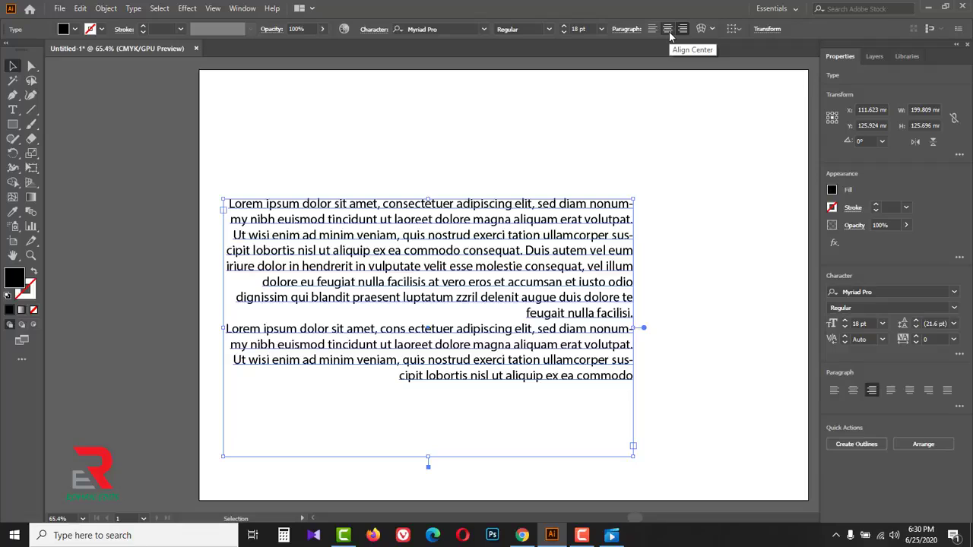
pyautogui.click(667, 29)
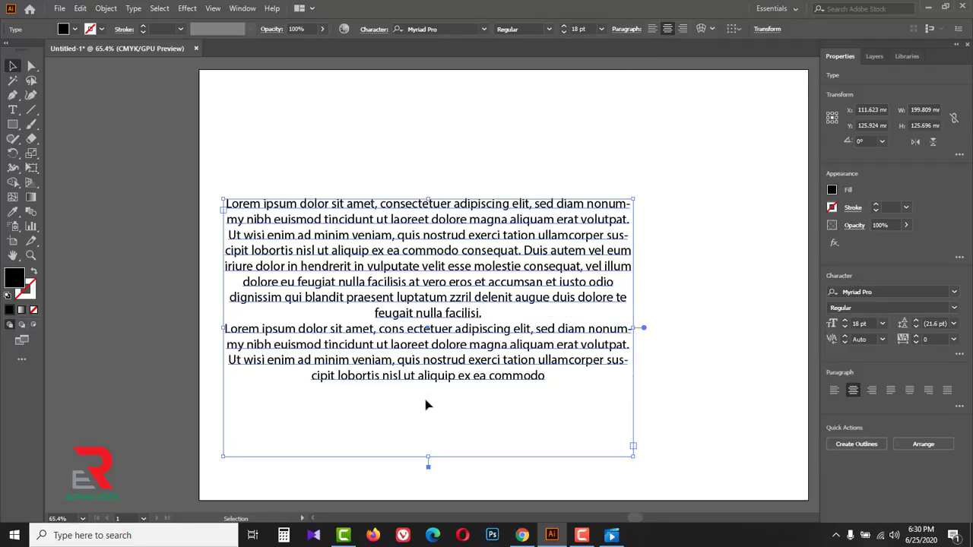
pyautogui.click(624, 31)
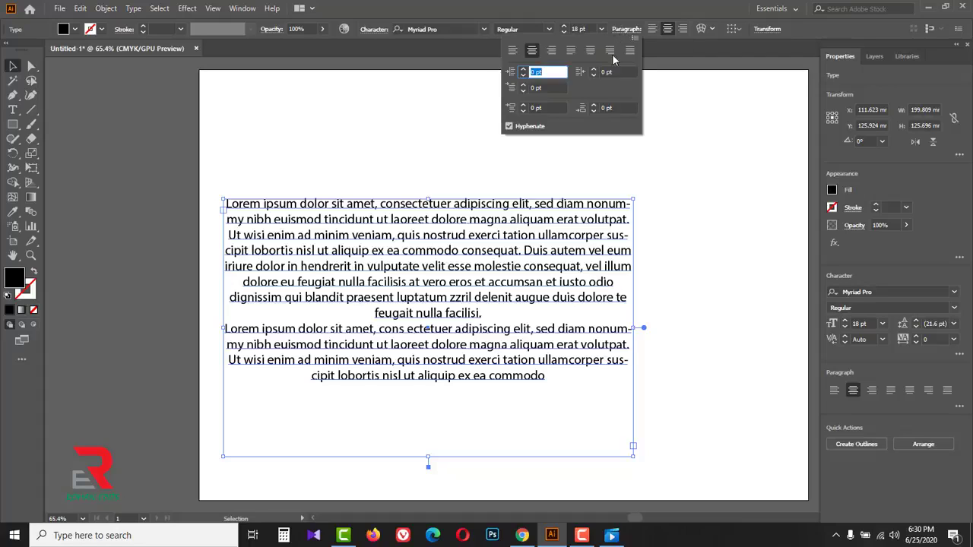
# Step: Try centre, right and justify-last-left alignment, then merge the two paragraphs into one
pyautogui.click(532, 51)
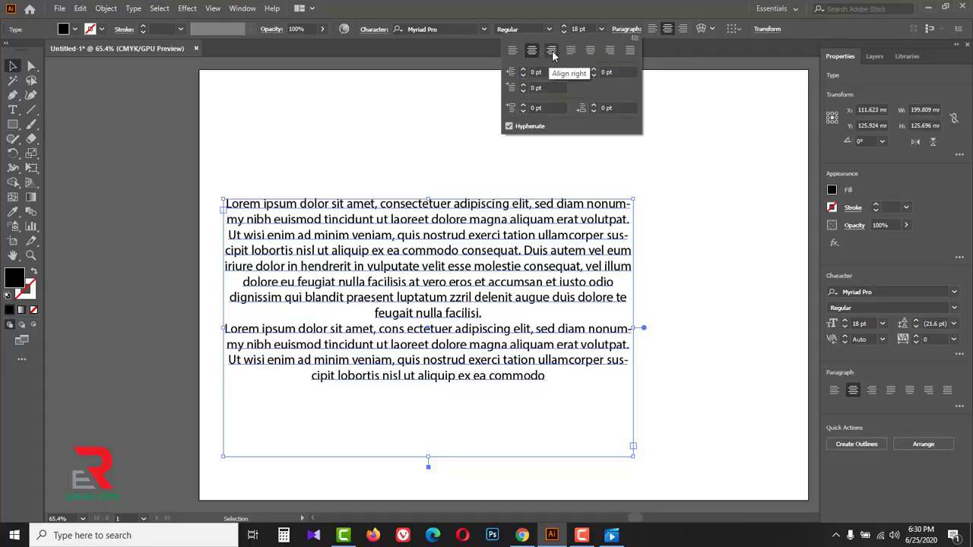
pyautogui.click(552, 51)
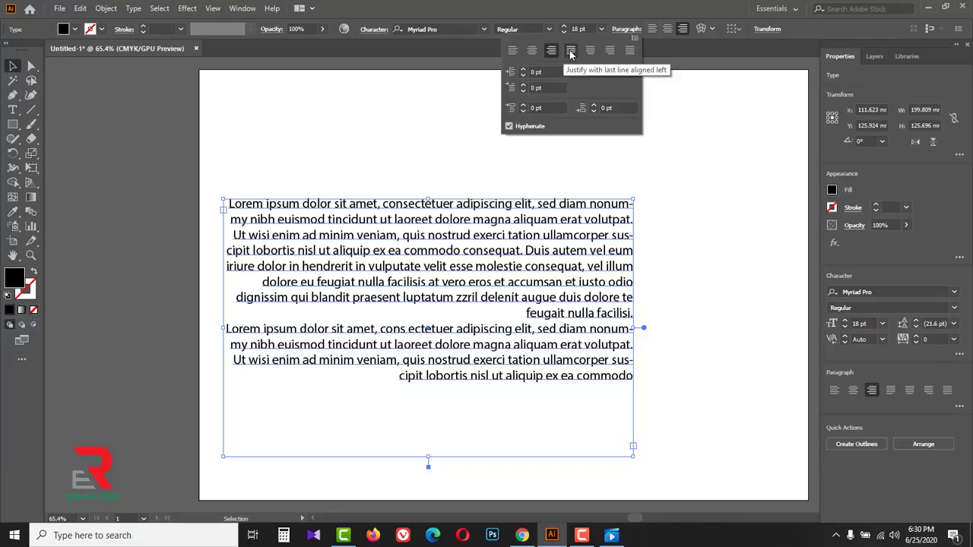
pyautogui.click(571, 51)
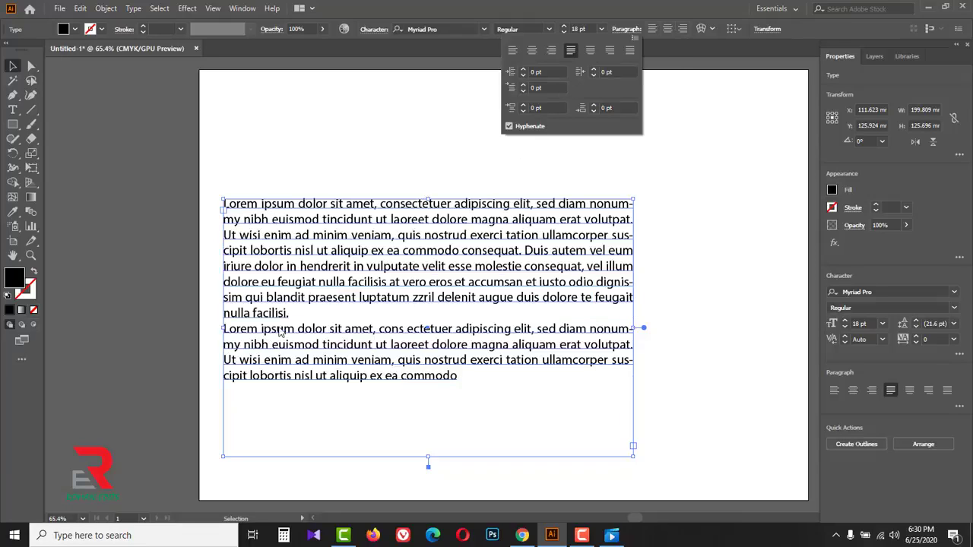
pyautogui.doubleClick(245, 333)
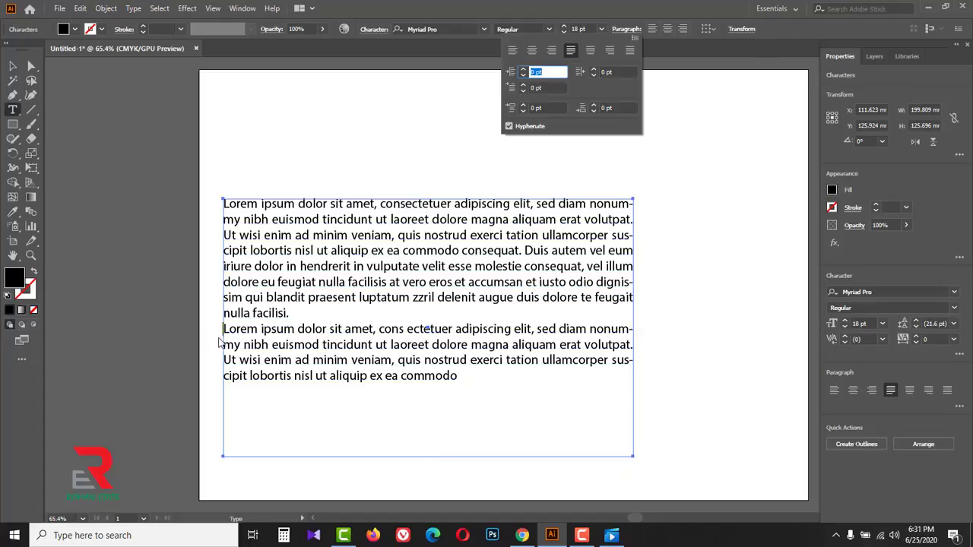
pyautogui.click(226, 330)
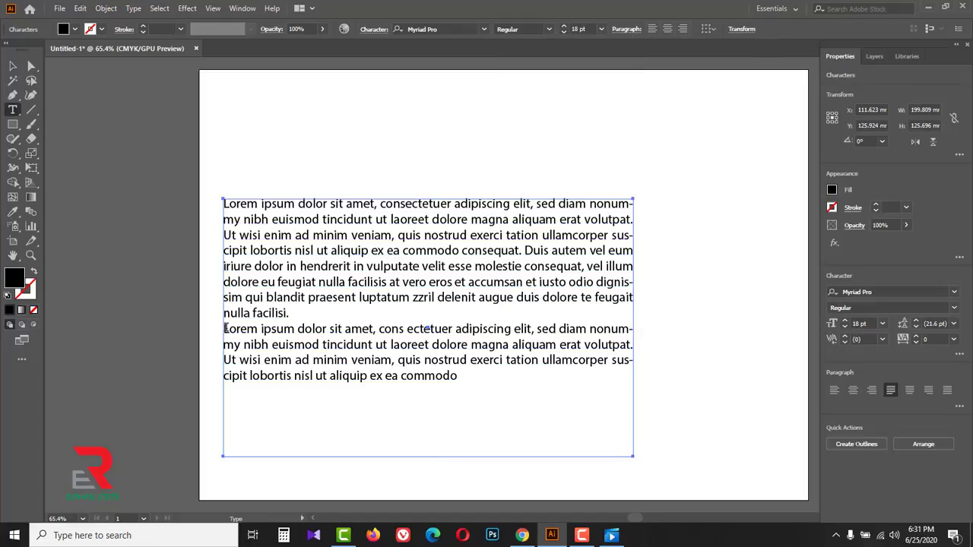
pyautogui.press('BackSpace')
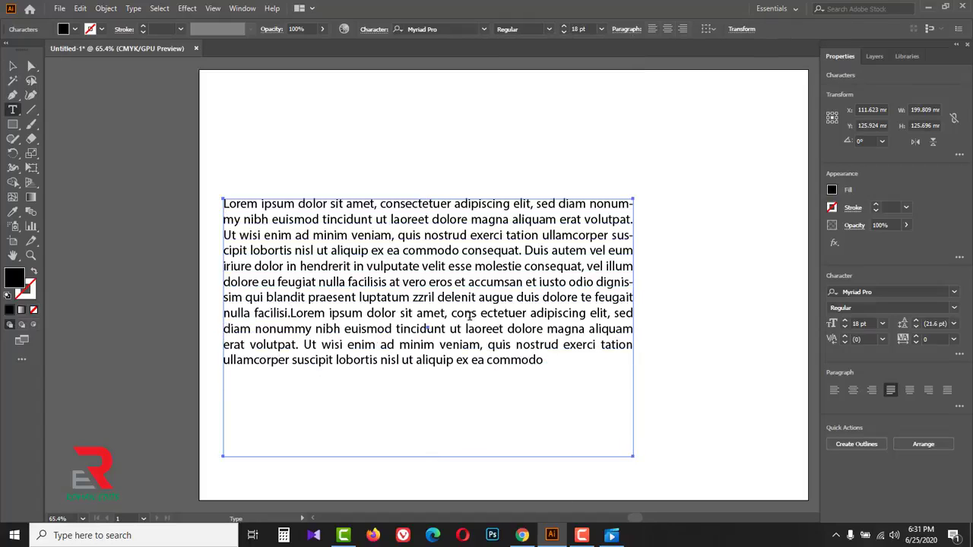
# Step: Try centred and right last-line justification, finishing with Justify All Lines
pyautogui.click(629, 29)
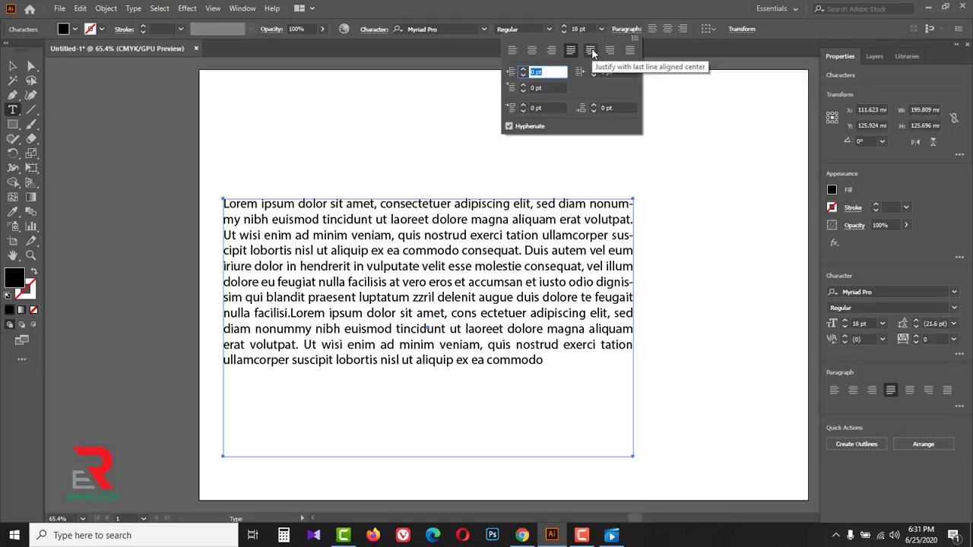
pyautogui.click(590, 50)
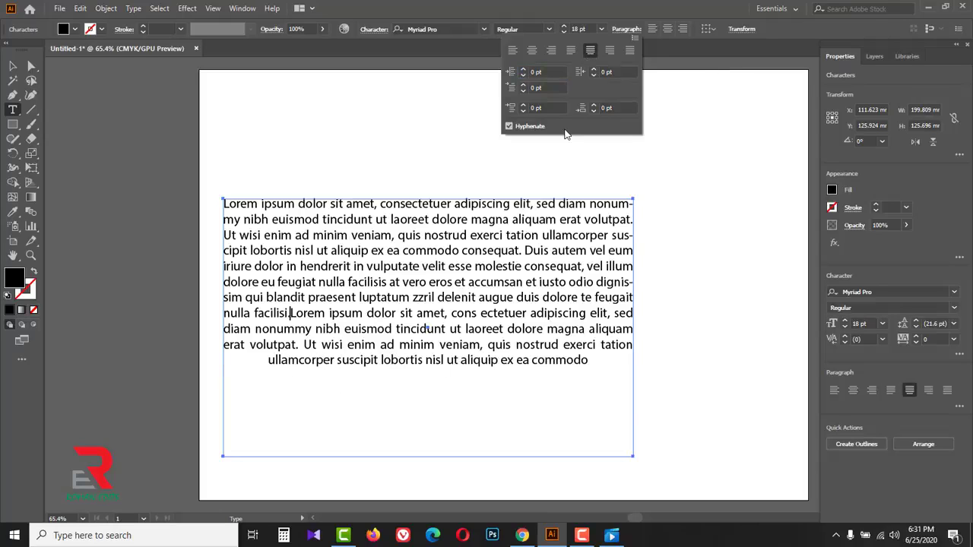
pyautogui.click(610, 51)
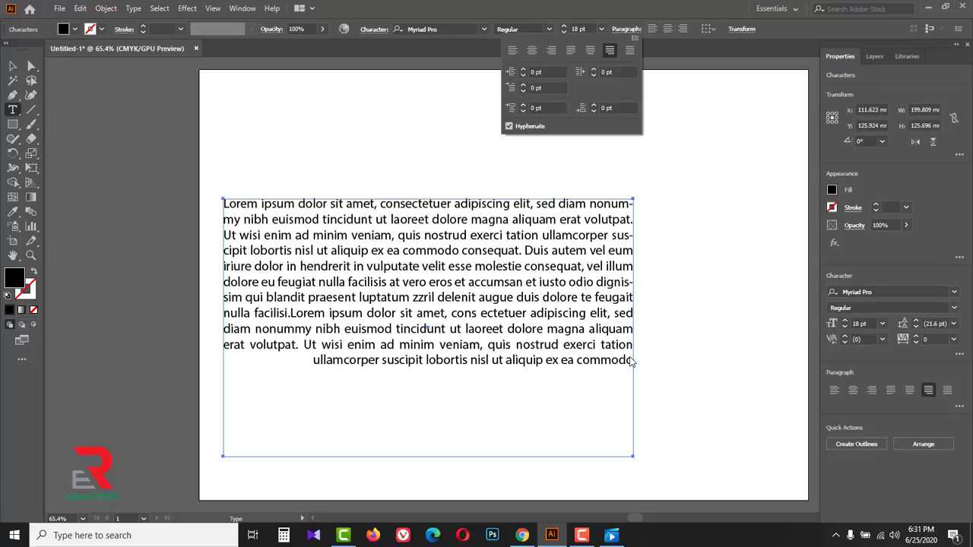
pyautogui.click(628, 52)
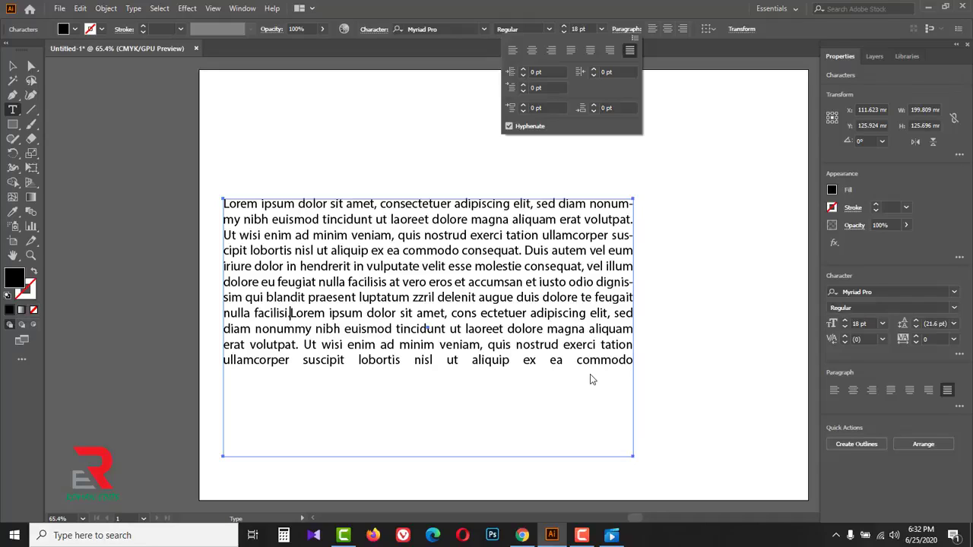
pyautogui.click(523, 69)
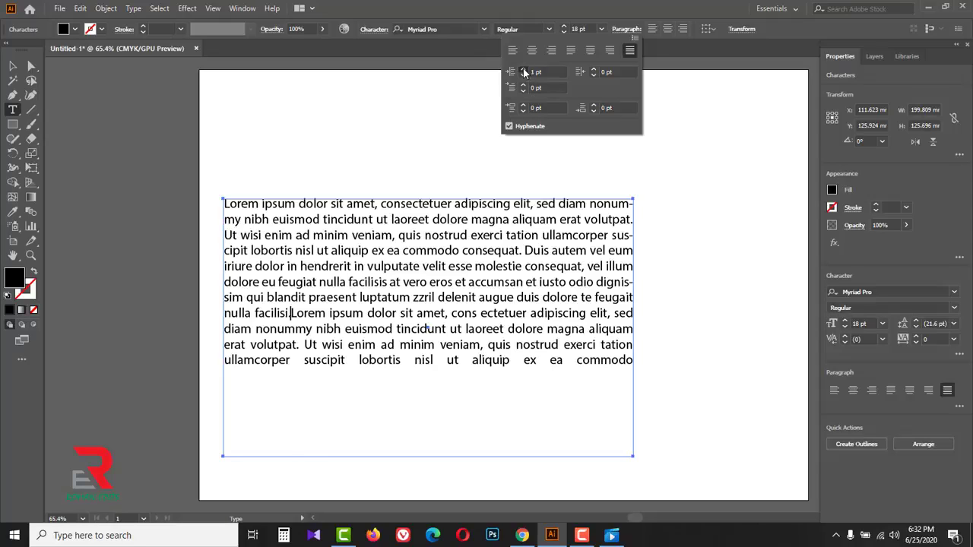
pyautogui.click(523, 69)
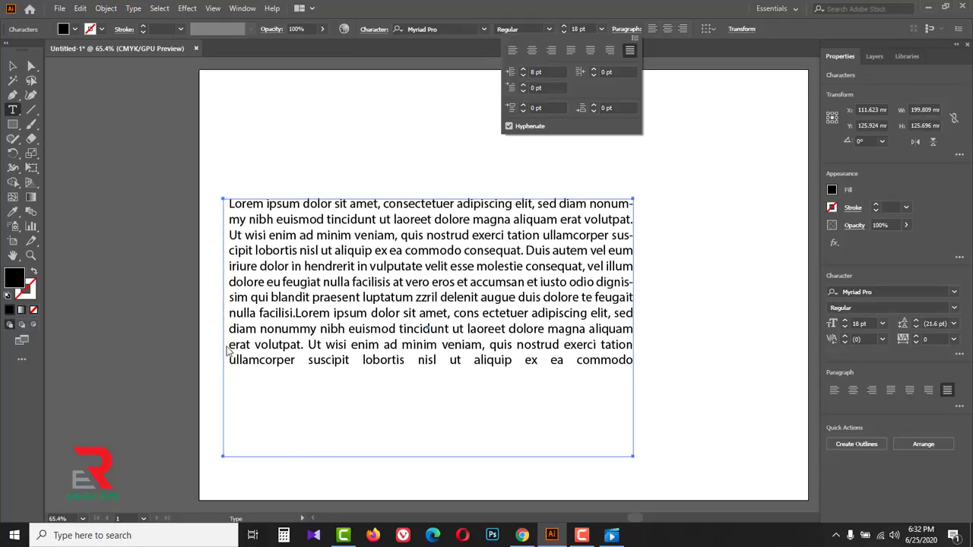
pyautogui.click(522, 69)
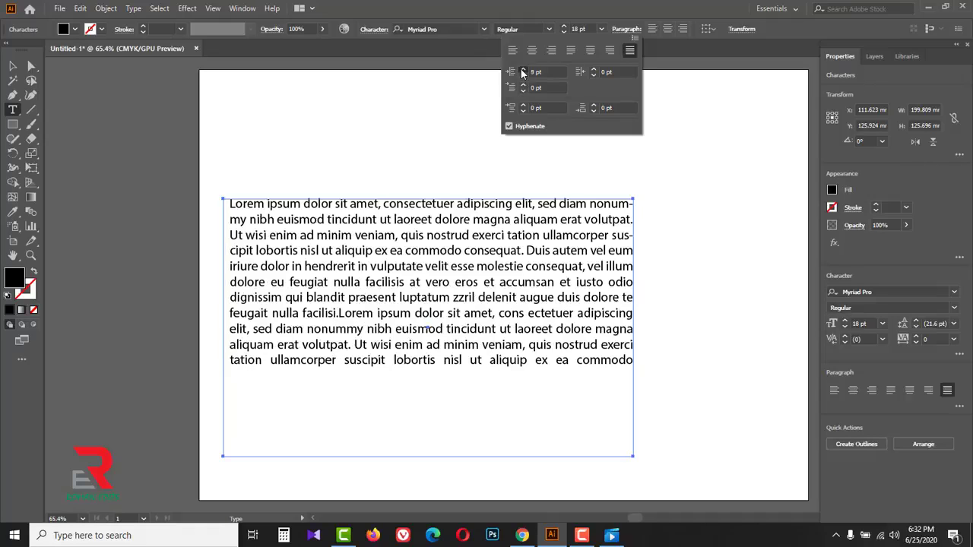
pyautogui.doubleClick(537, 71)
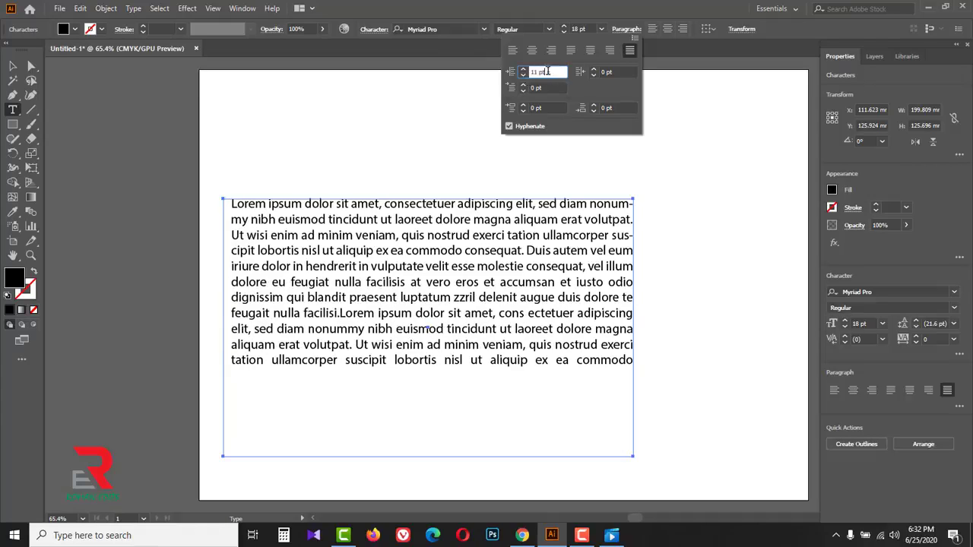
pyautogui.write('0')
pyautogui.click(628, 53)
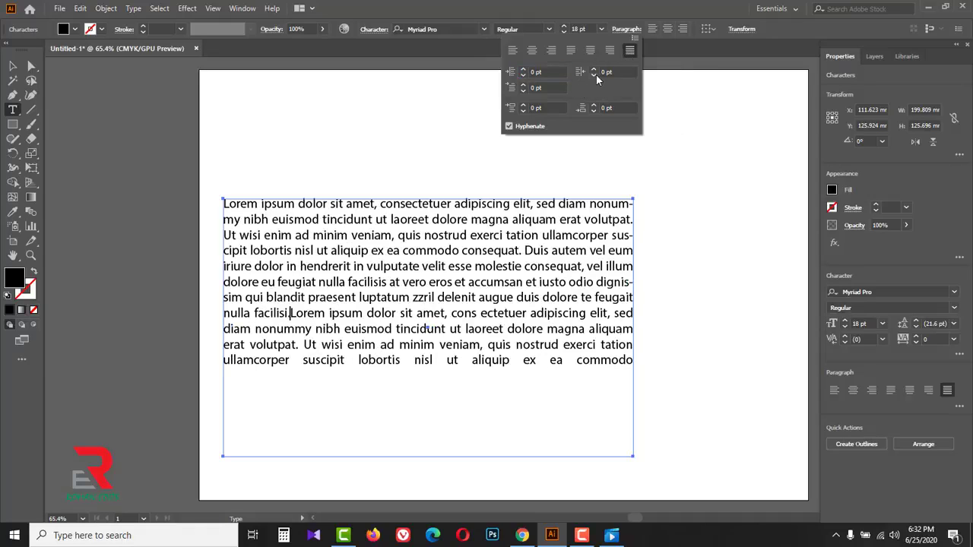
pyautogui.click(595, 69)
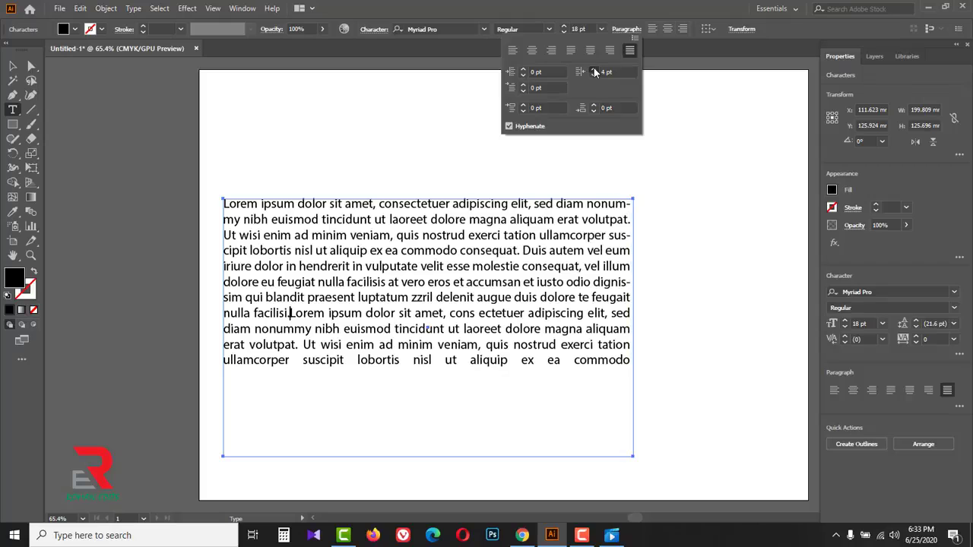
pyautogui.click(595, 69)
pyautogui.click(595, 72)
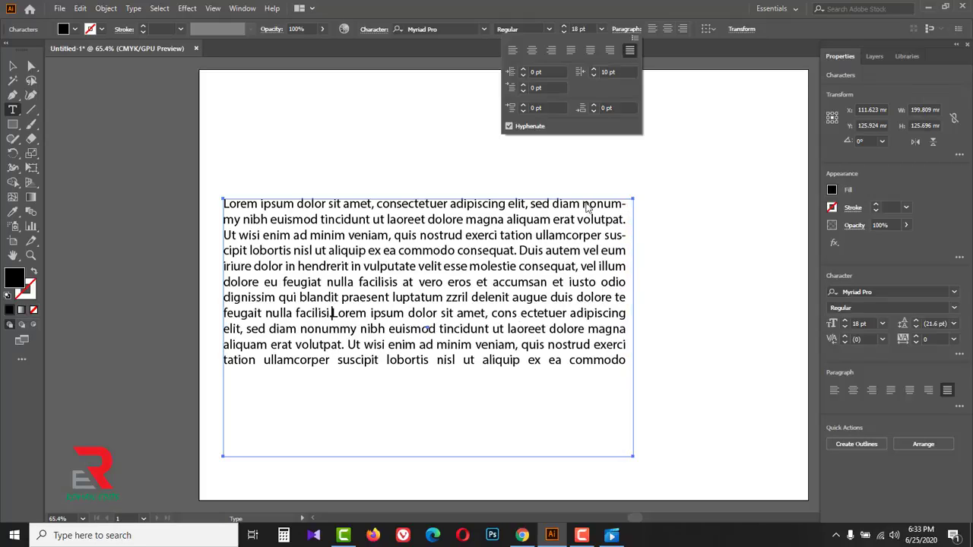
pyautogui.click(595, 71)
pyautogui.click(595, 71)
pyautogui.click(595, 72)
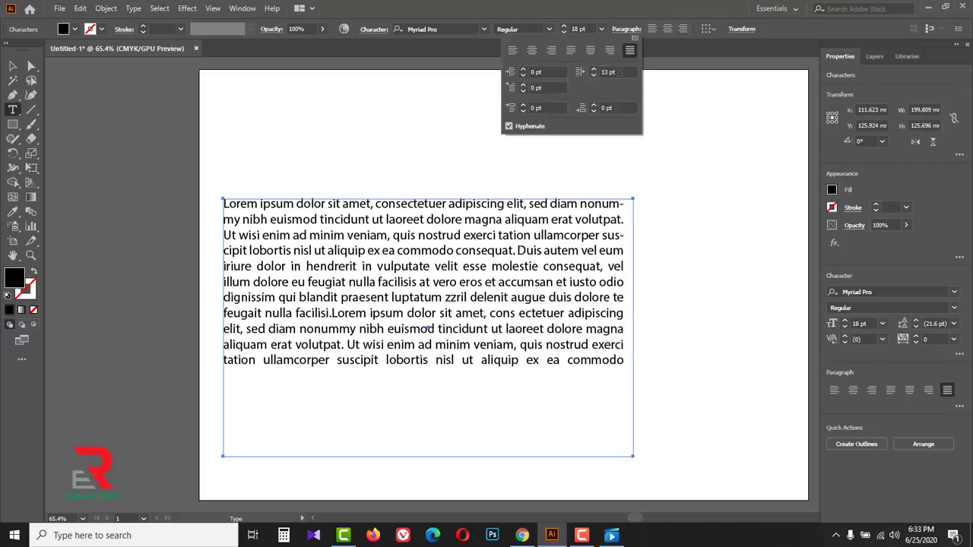
pyautogui.click(620, 71)
pyautogui.write('0')
pyautogui.click(631, 50)
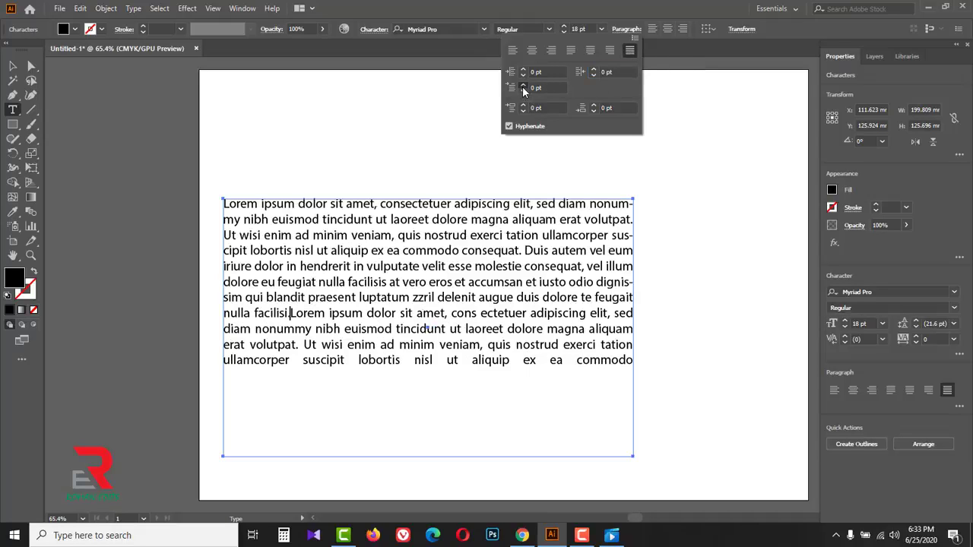
pyautogui.click(523, 86)
pyautogui.click(522, 84)
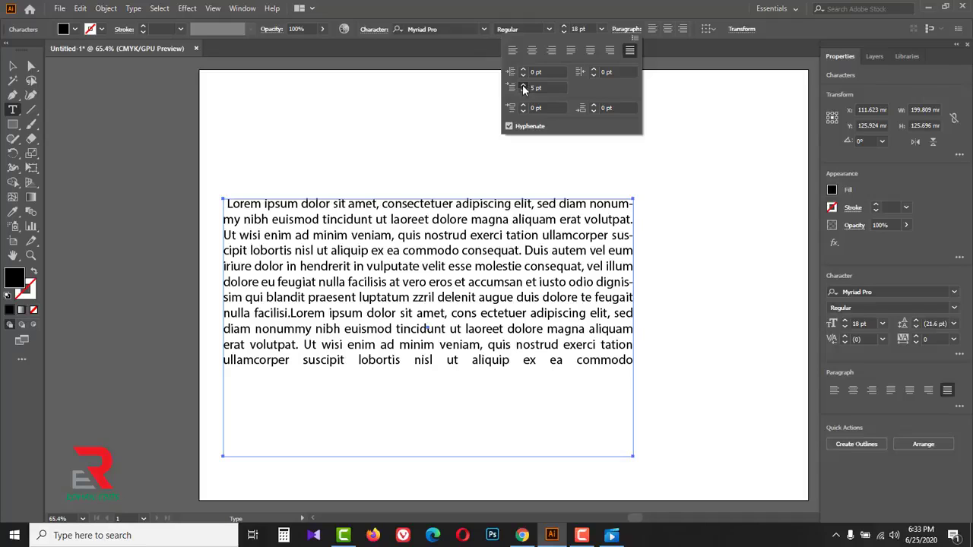
pyautogui.click(522, 84)
pyautogui.click(522, 84)
pyautogui.click(522, 84)
pyautogui.click(522, 84)
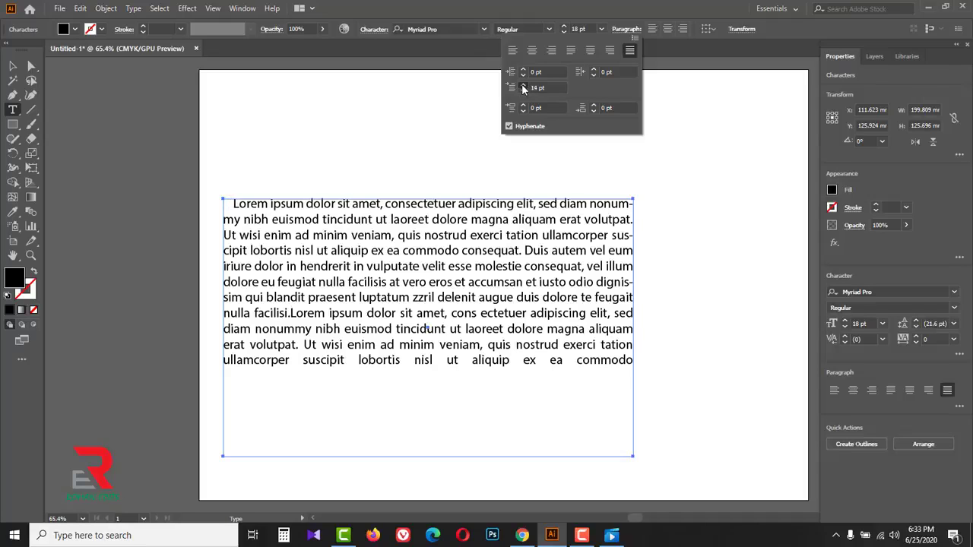
pyautogui.click(523, 84)
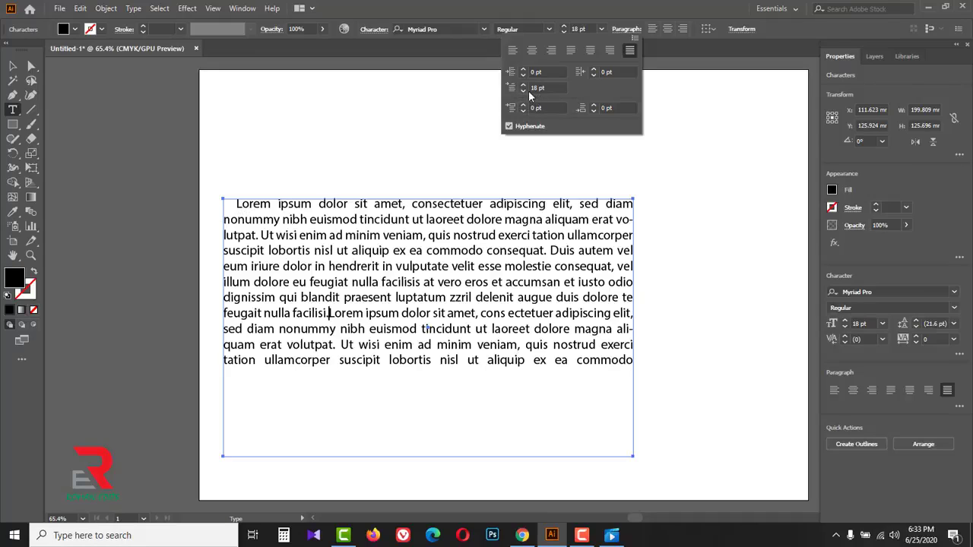
pyautogui.moveTo(552, 88); pyautogui.dragTo(496, 89)
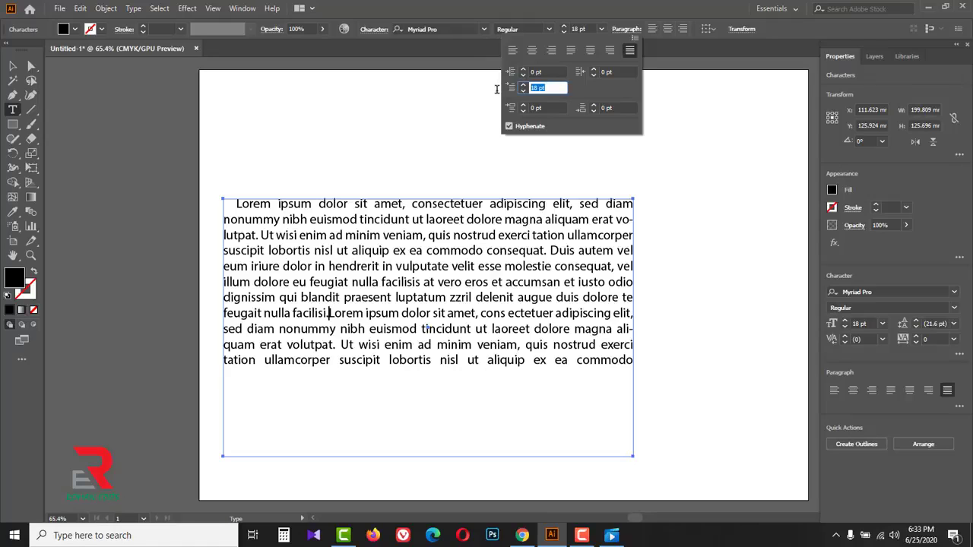
pyautogui.write('0')
pyautogui.click(628, 51)
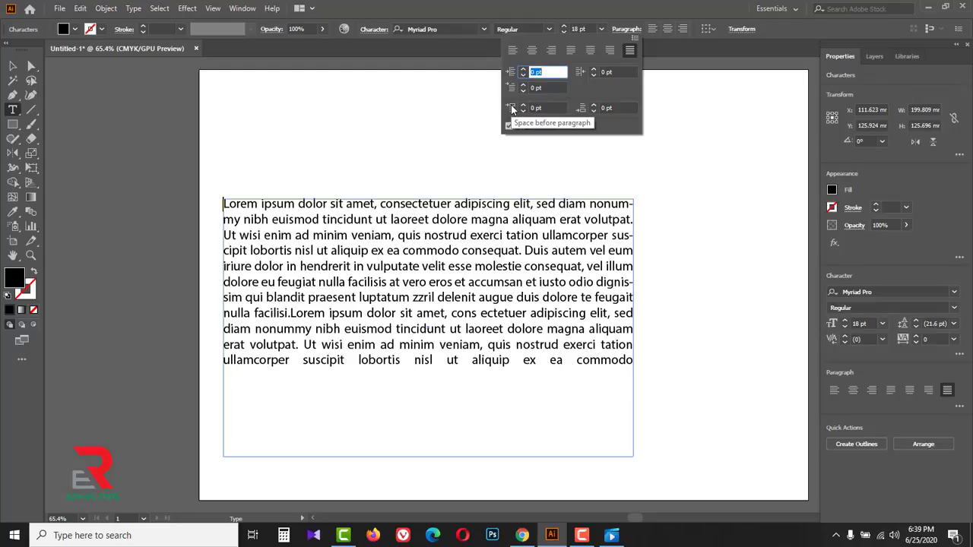
# Step: Select the whole paragraph and raise its space before to 17 pt
pyautogui.click(226, 204)
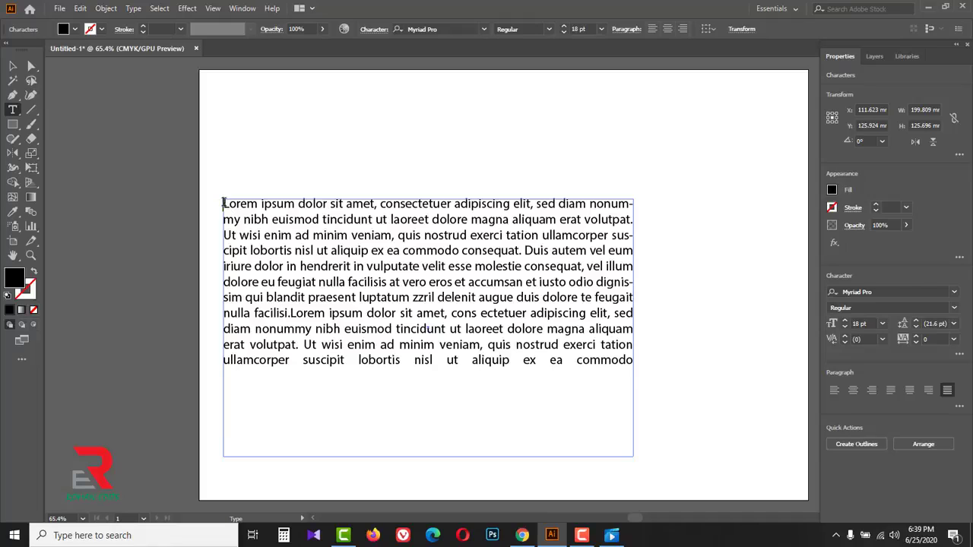
pyautogui.moveTo(222, 204)
pyautogui.mouseDown()
pyautogui.moveTo(380, 344)
pyautogui.moveTo(635, 360)
pyautogui.mouseUp()
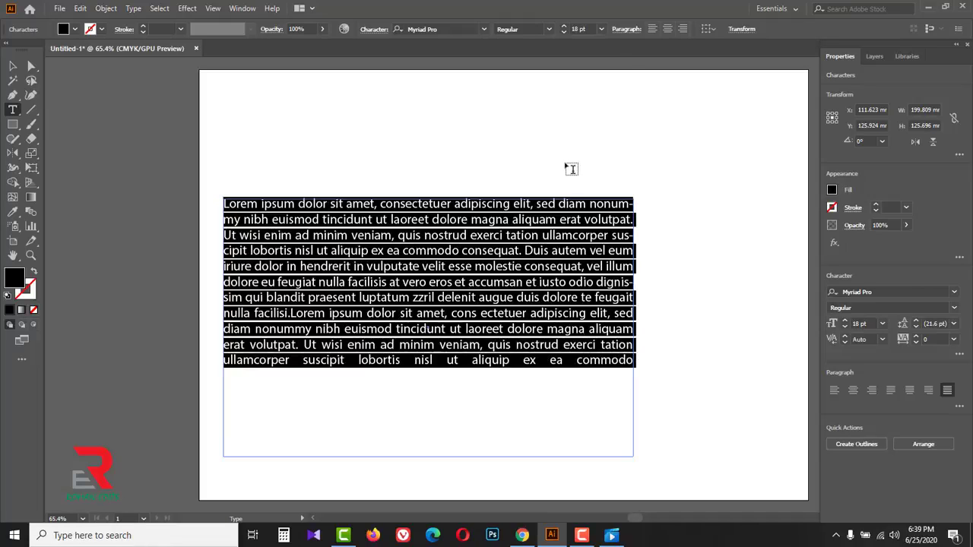
pyautogui.click(622, 28)
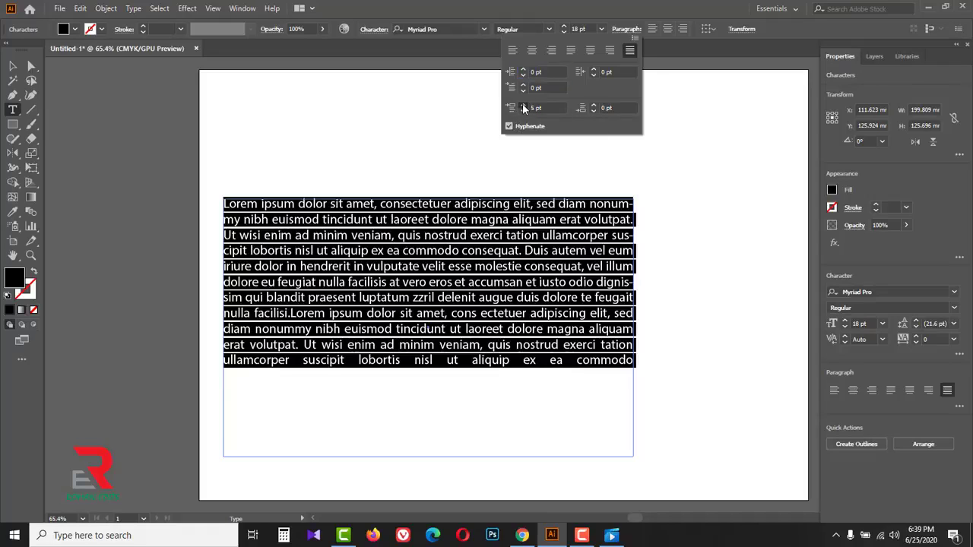
pyautogui.click(522, 104)
pyautogui.click(522, 108)
pyautogui.click(522, 106)
pyautogui.click(522, 106)
# Step: Try space after, toggle hyphenation off and back on, and push space before to 20 pt
pyautogui.click(509, 127)
pyautogui.click(508, 127)
pyautogui.click(594, 105)
pyautogui.click(508, 127)
pyautogui.click(509, 127)
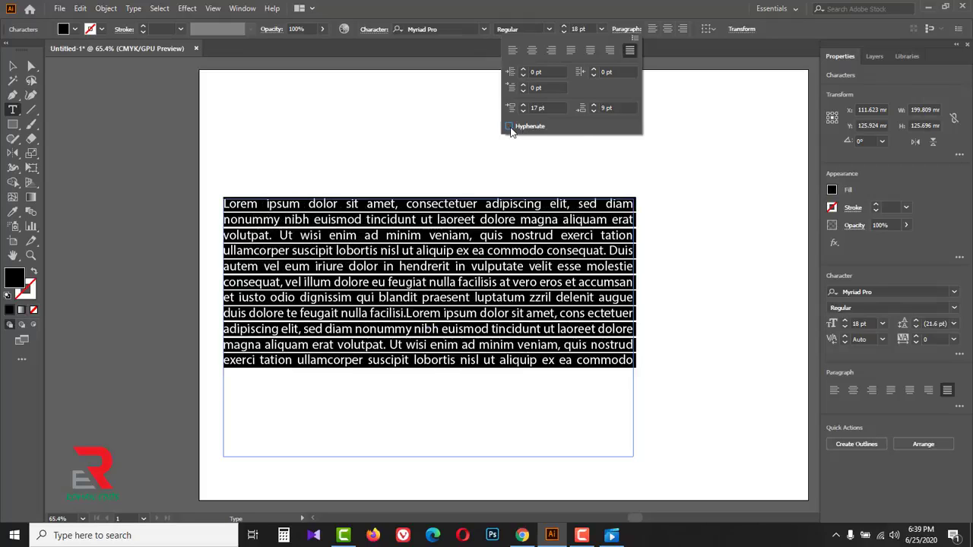
pyautogui.click(508, 126)
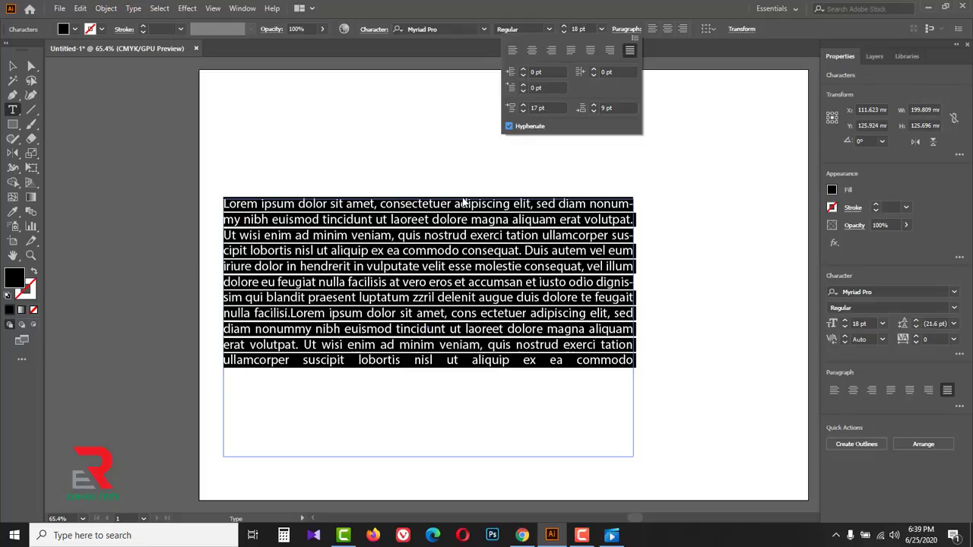
pyautogui.click(523, 108)
pyautogui.click(523, 108)
pyautogui.click(523, 108)
pyautogui.click(509, 126)
# Step: Reset both space before and space after the paragraph to 0 pt
pyautogui.click(544, 107)
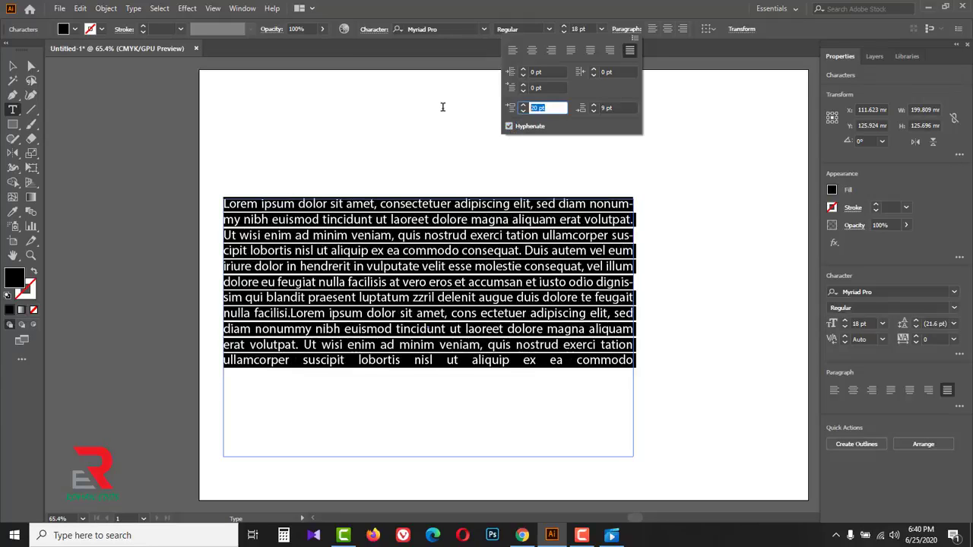
pyautogui.write('0')
pyautogui.click(609, 108)
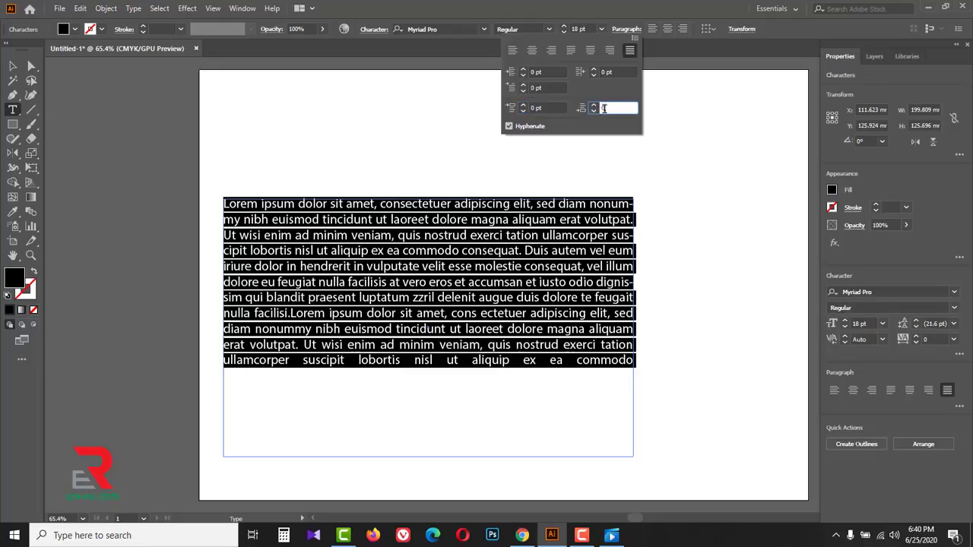
pyautogui.write('0')
pyautogui.press('Return')
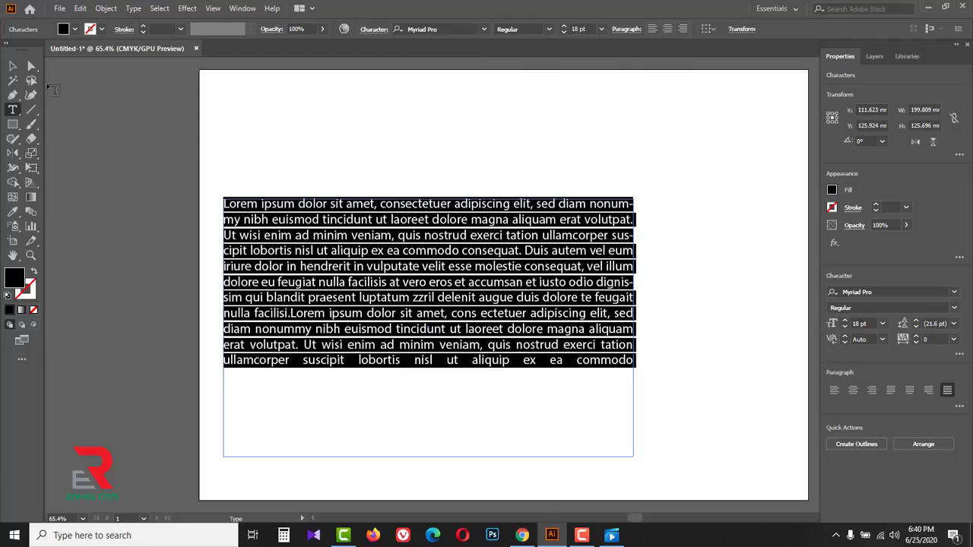
# Step: Select the whole text frame and enlarge its font size toward 22 pt
pyautogui.click(12, 66)
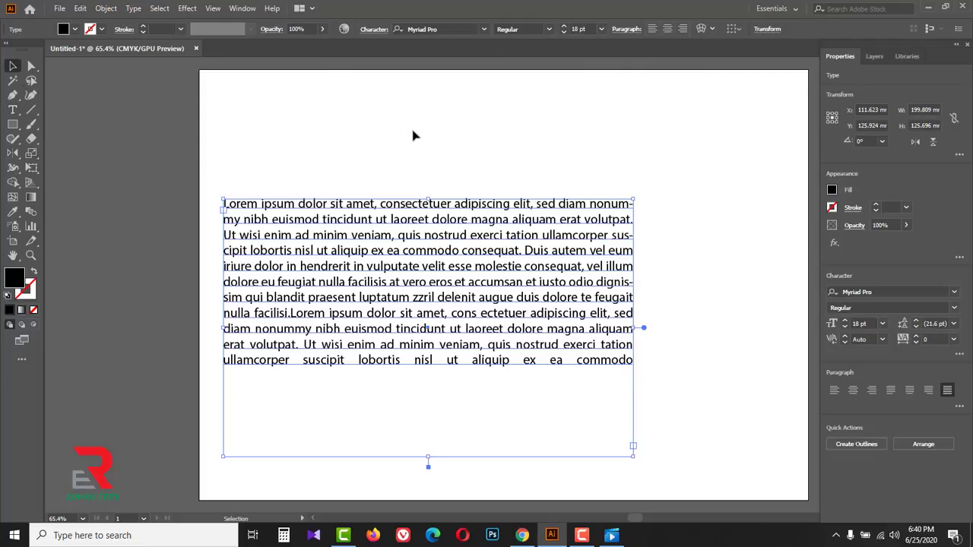
pyautogui.click(564, 30)
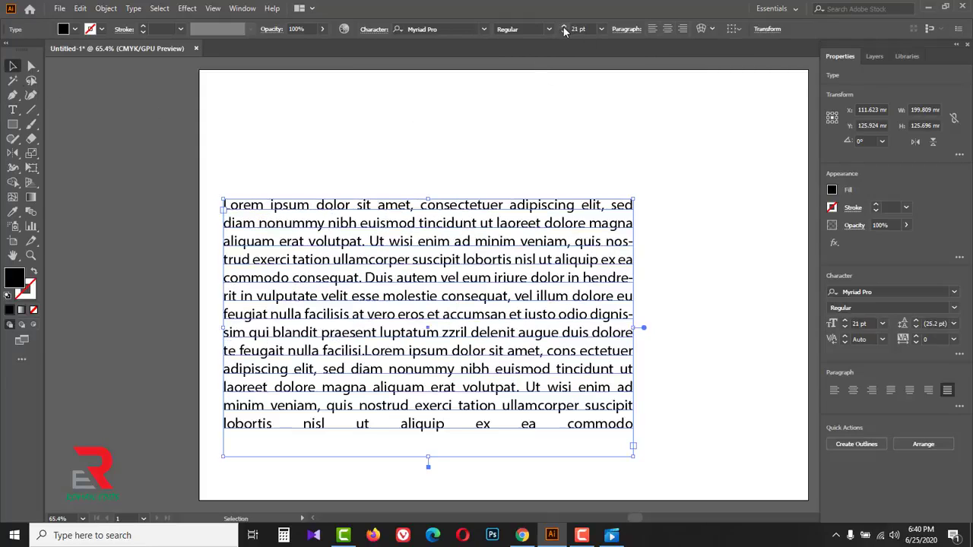
pyautogui.click(564, 30)
# Step: Try Italic, Semibold and Bold styles, then apply the Bahnschrift font
pyautogui.click(549, 29)
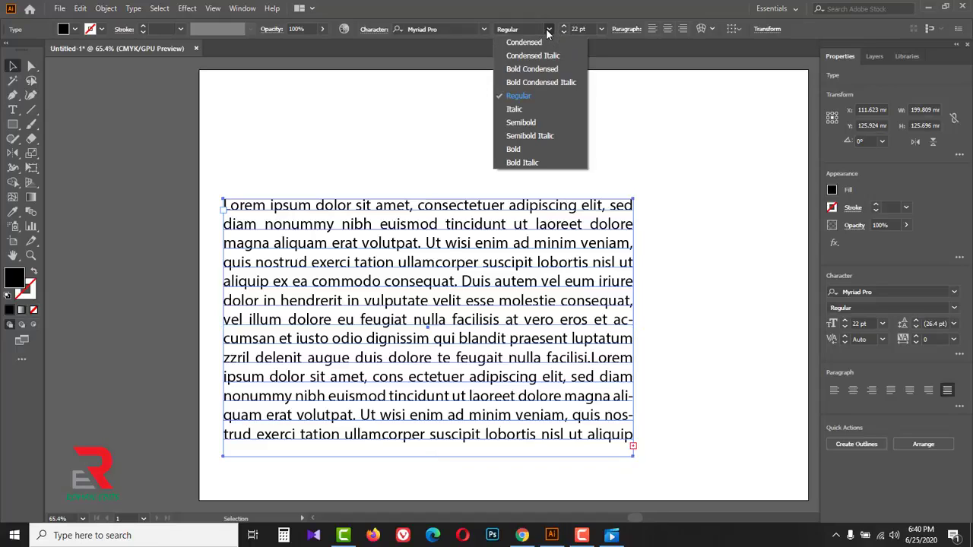
pyautogui.click(520, 110)
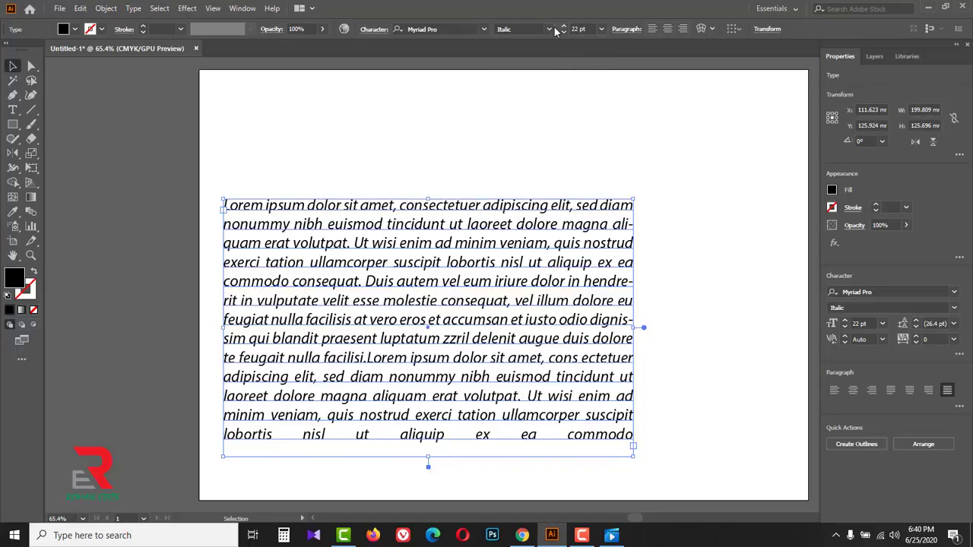
pyautogui.click(552, 29)
pyautogui.click(522, 122)
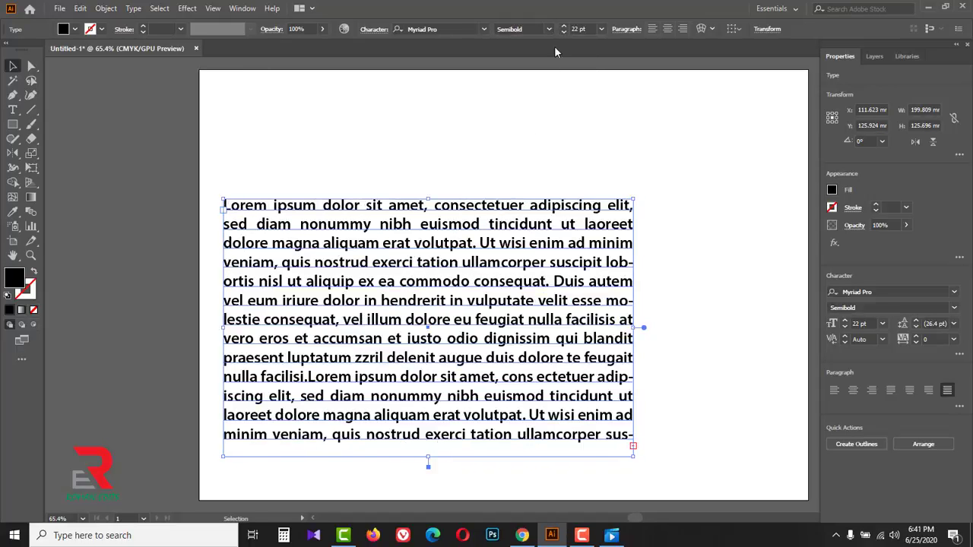
pyautogui.click(553, 30)
pyautogui.click(532, 146)
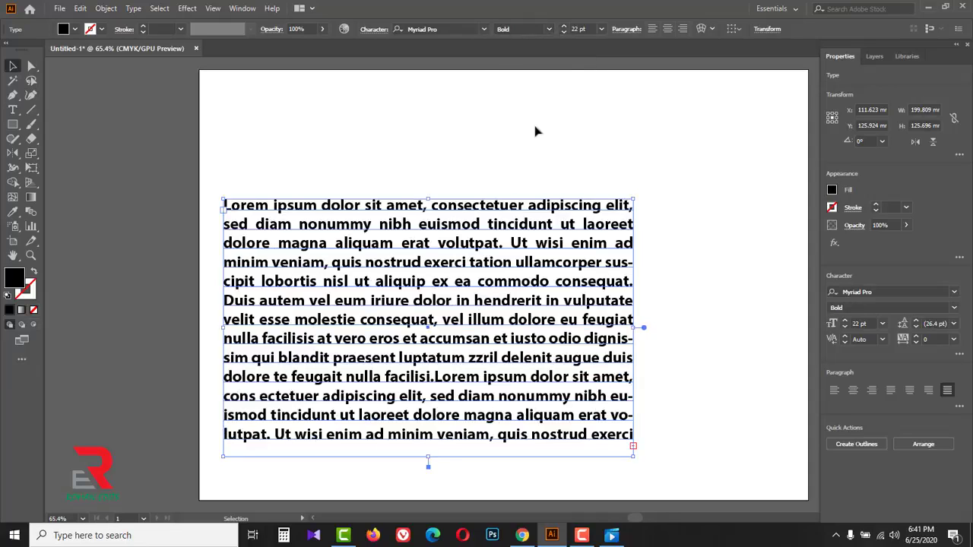
pyautogui.click(484, 30)
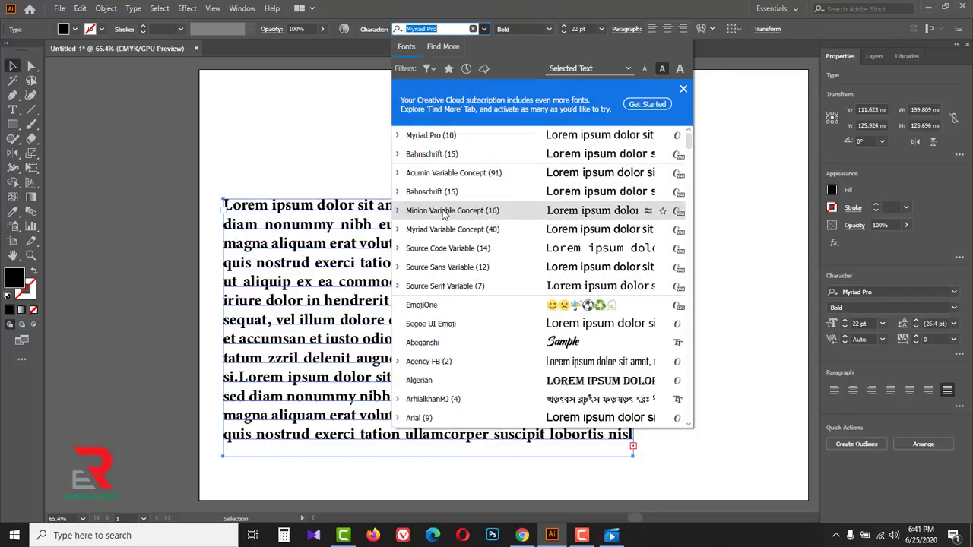
pyautogui.click(436, 156)
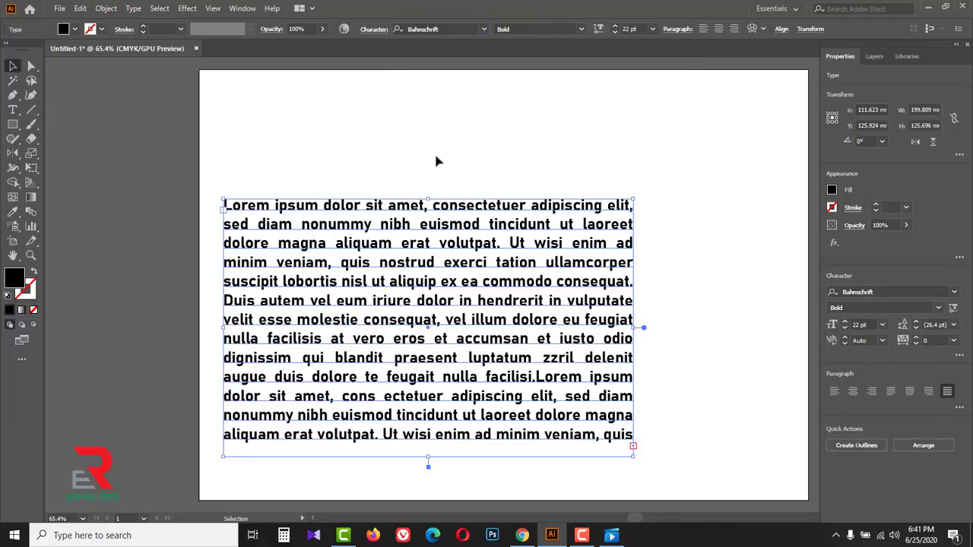
# Step: Drop the frame's opacity to 36%, restore it to 100%, and show the panel list
pyautogui.click(323, 30)
pyautogui.moveTo(322, 46); pyautogui.dragTo(294, 47)
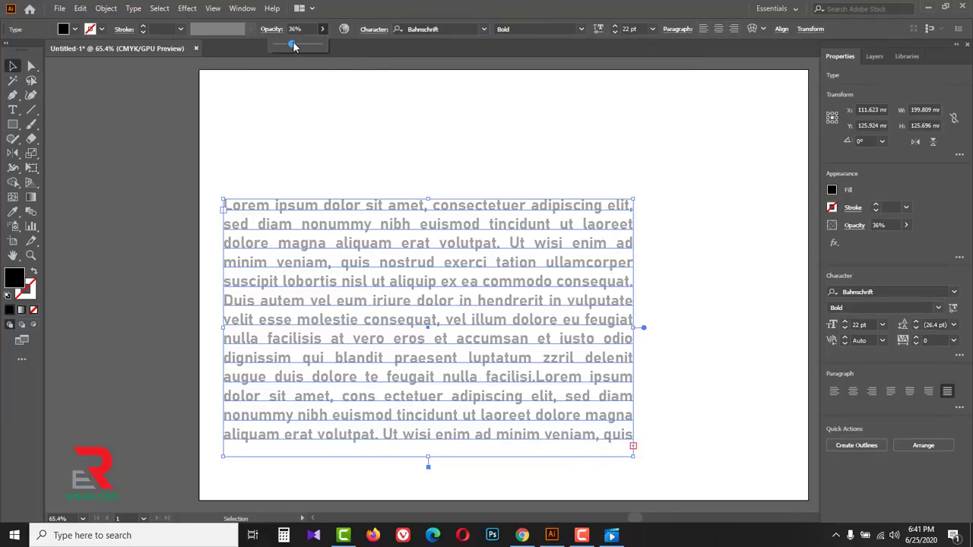
pyautogui.moveTo(294, 47); pyautogui.dragTo(326, 44)
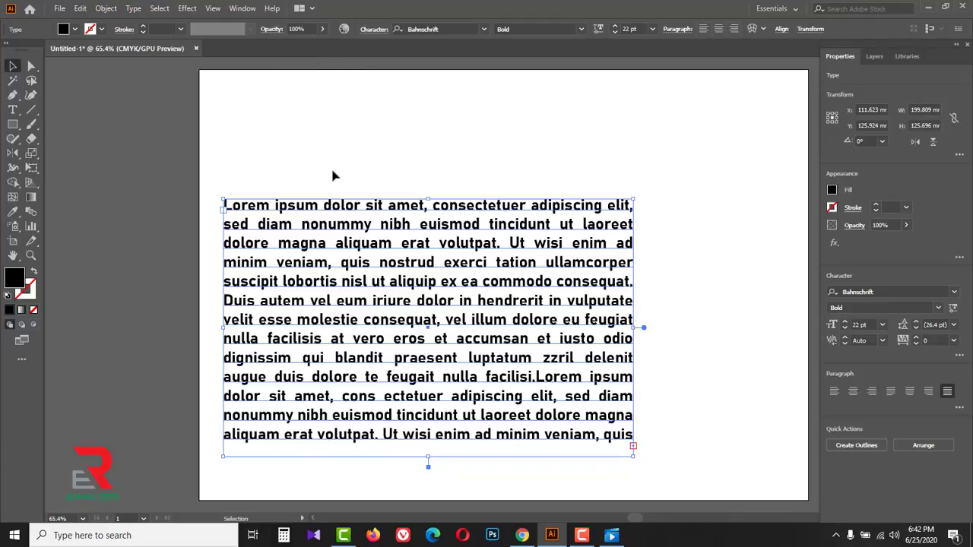
pyautogui.click(242, 8)
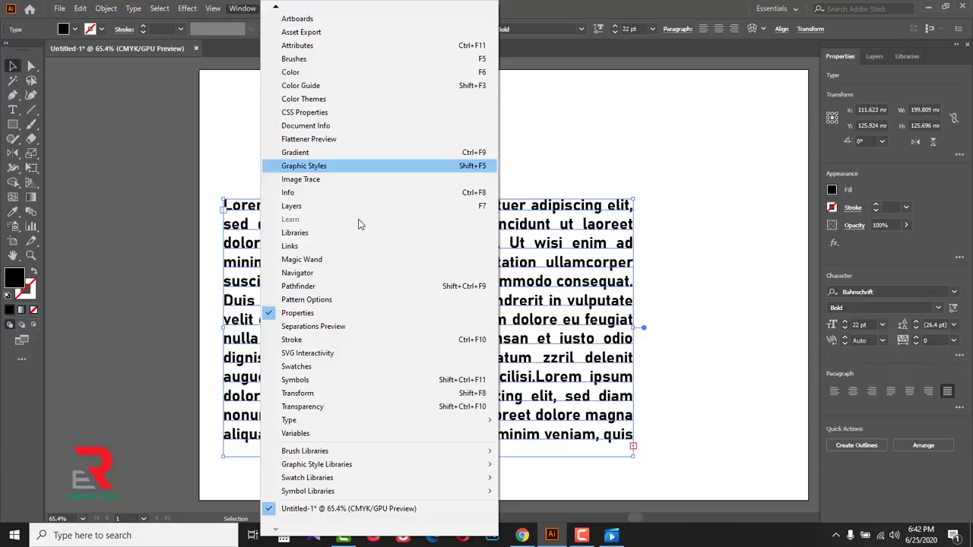
pyautogui.moveTo(380, 421)
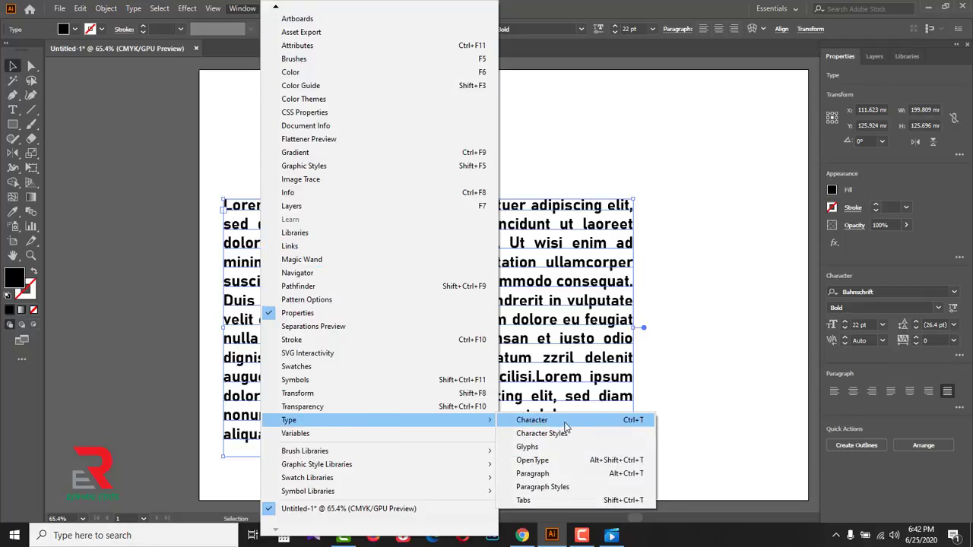
# Step: Open the Character panel, move it aside, and set the font size to 23 pt
pyautogui.click(634, 420)
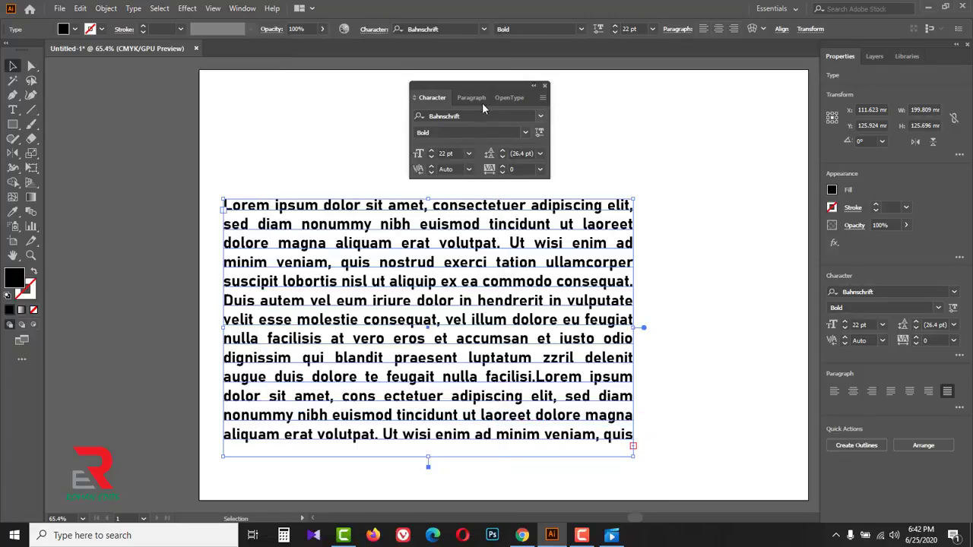
pyautogui.moveTo(466, 84); pyautogui.dragTo(700, 66)
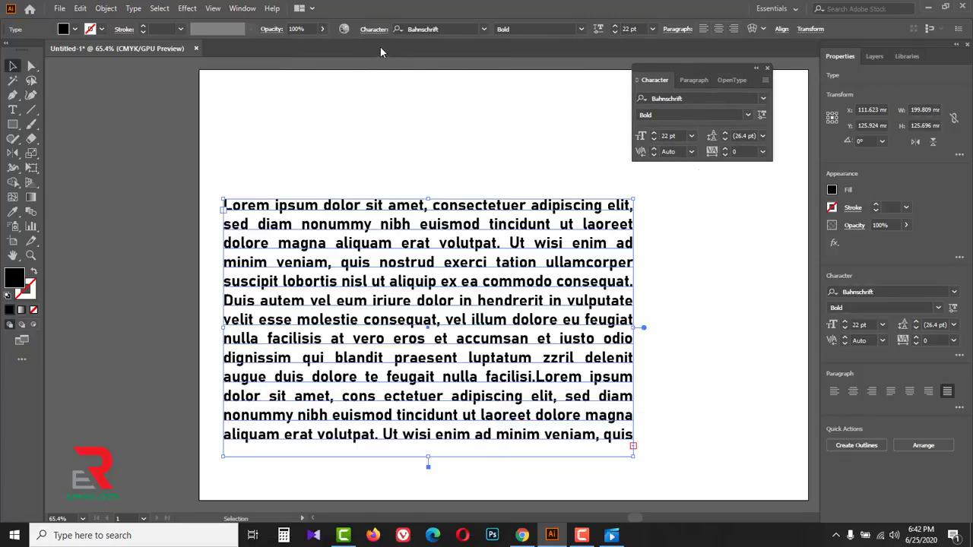
pyautogui.click(653, 132)
pyautogui.click(654, 140)
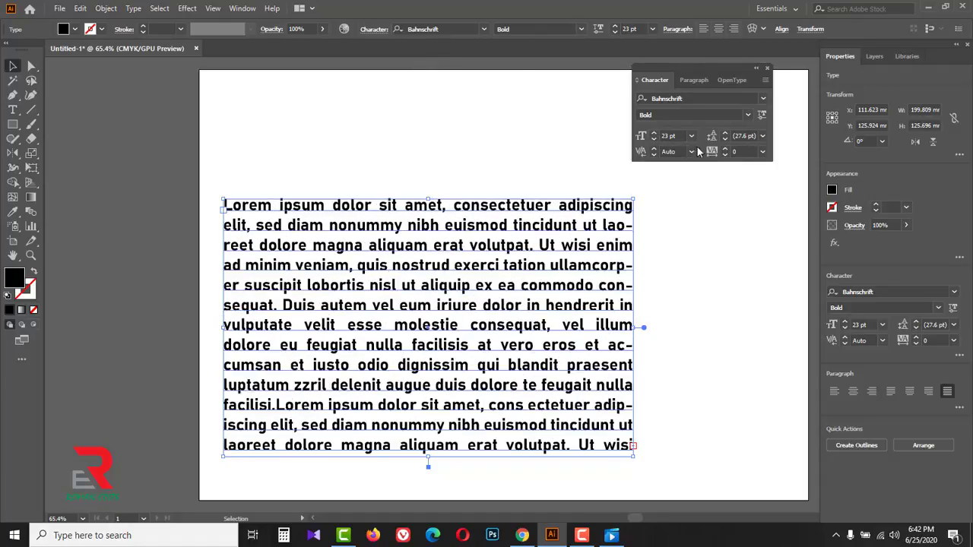
# Step: Raise the leading to 35 pt, then tighten it to 25 pt
pyautogui.click(727, 134)
pyautogui.click(726, 134)
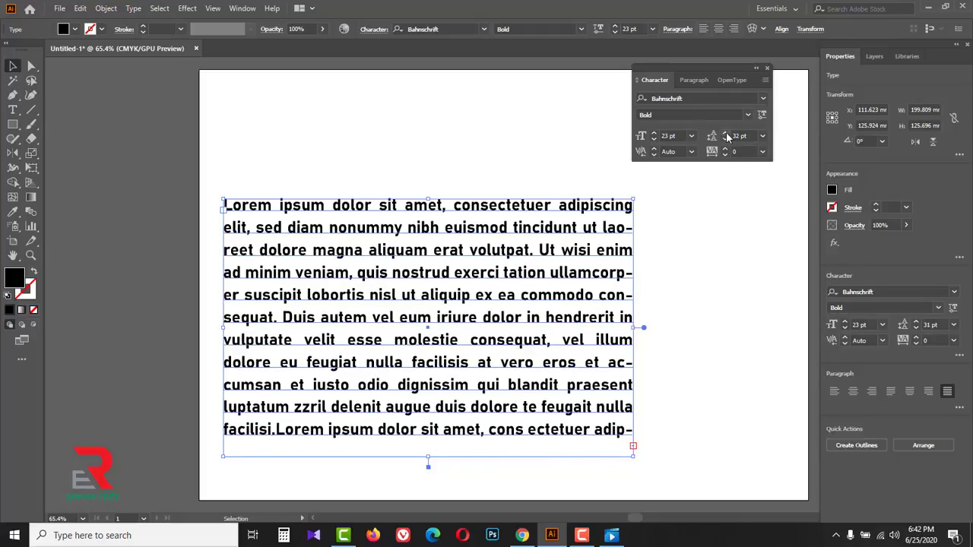
pyautogui.click(726, 134)
pyautogui.click(727, 133)
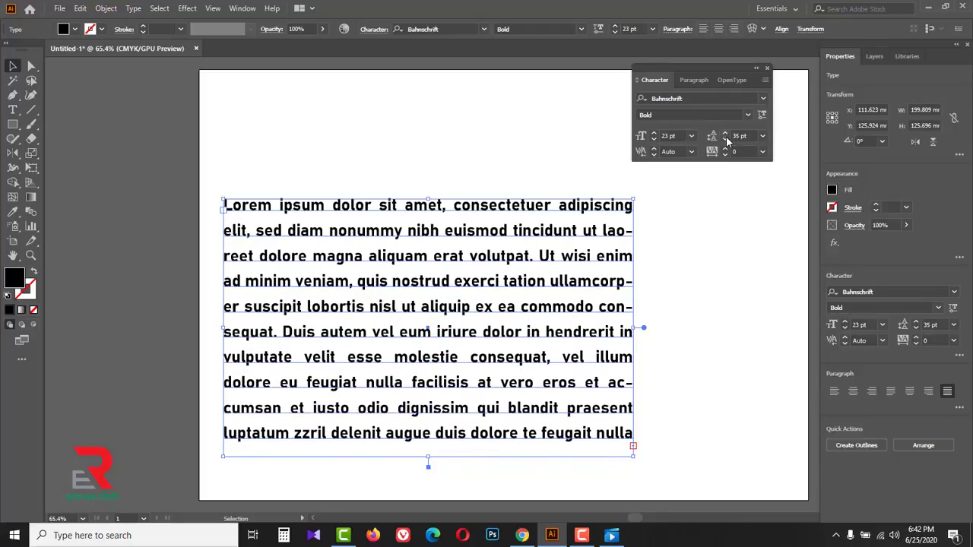
pyautogui.click(726, 140)
pyautogui.click(726, 139)
pyautogui.click(726, 140)
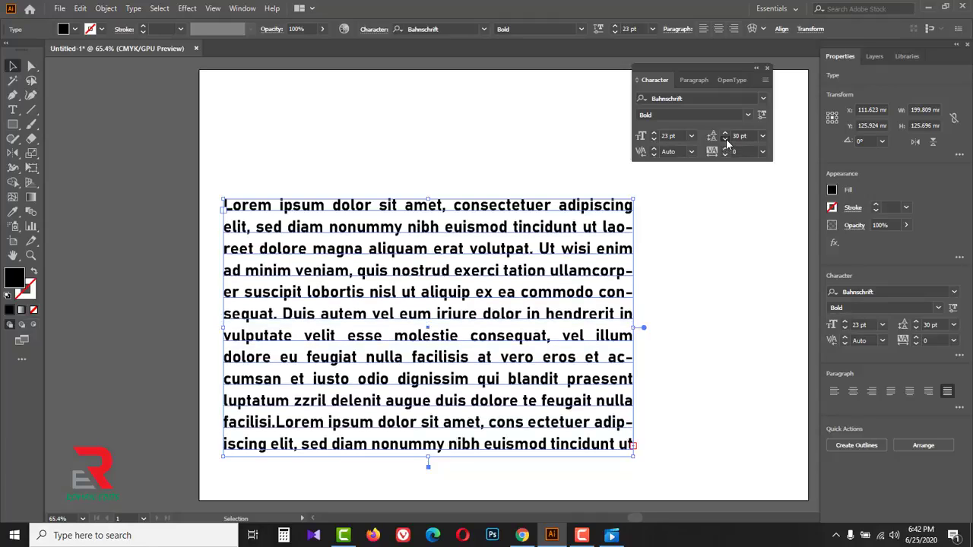
pyautogui.click(726, 140)
pyautogui.click(726, 139)
pyautogui.click(725, 140)
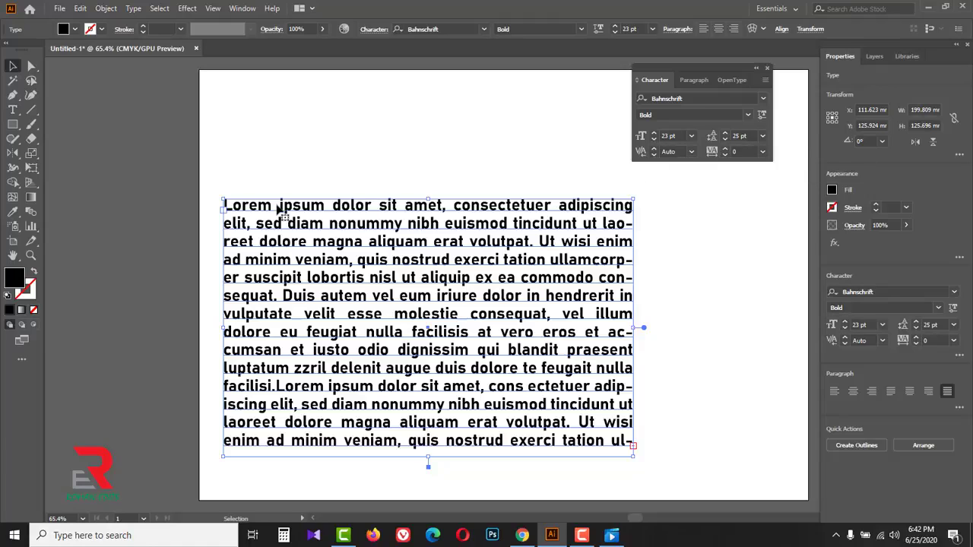
# Step: Raise the tracking to 10, then delete the paragraph text object
pyautogui.click(724, 150)
pyautogui.click(724, 149)
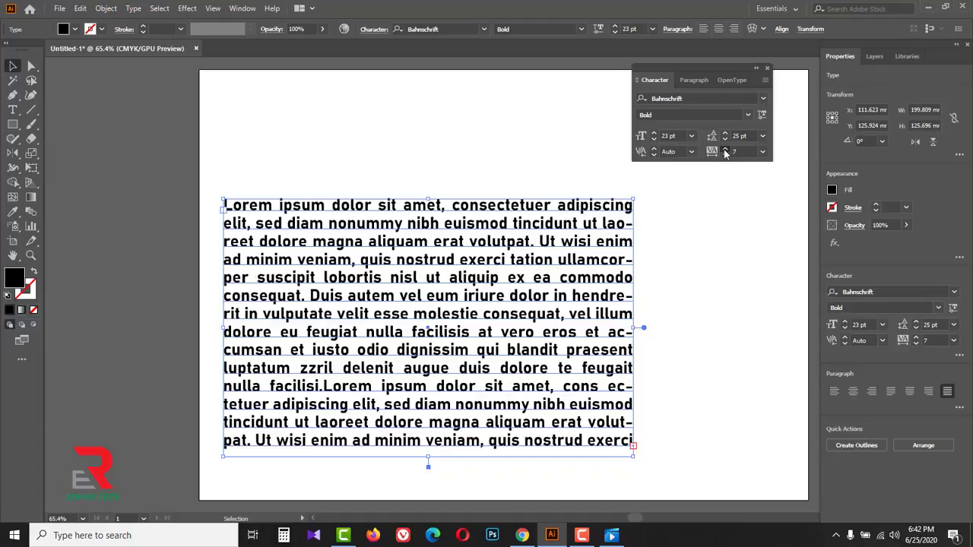
pyautogui.click(725, 149)
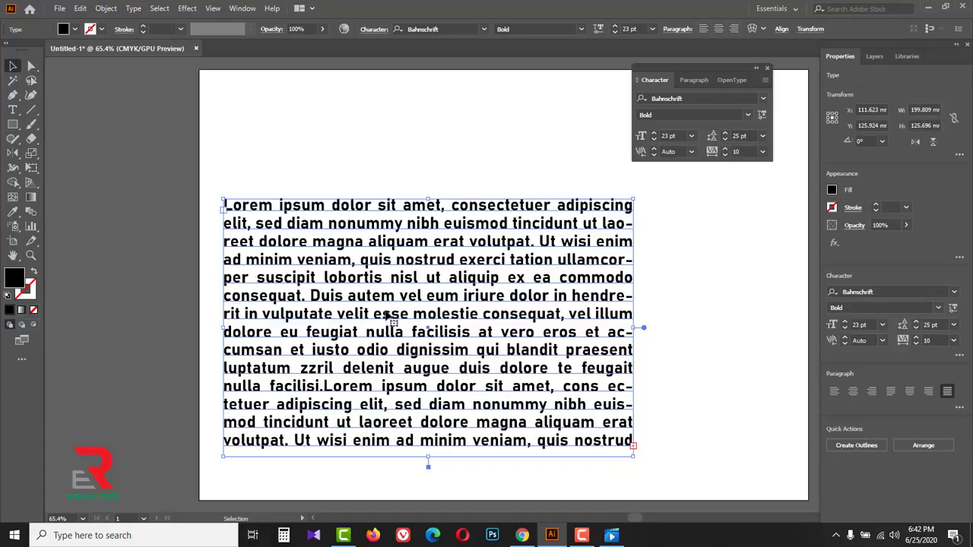
pyautogui.press('Delete')
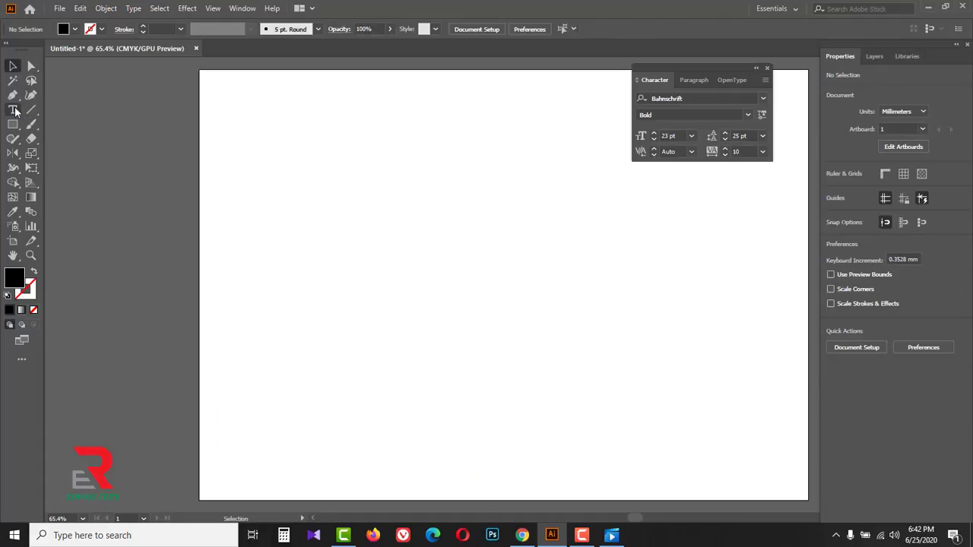
# Step: Place a new 'Lorem ipsum' point text line and zoom in on it
pyautogui.click(12, 109)
pyautogui.click(318, 188)
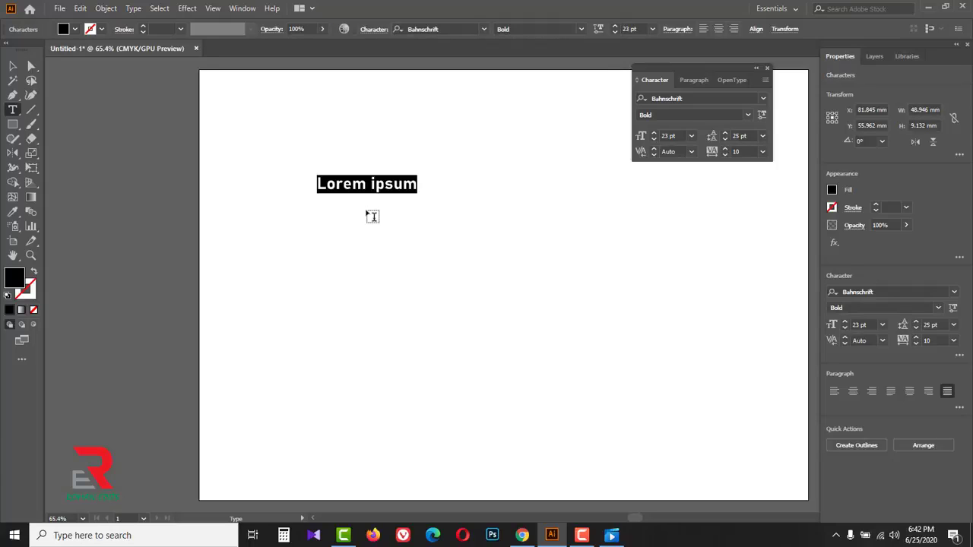
pyautogui.click(13, 67)
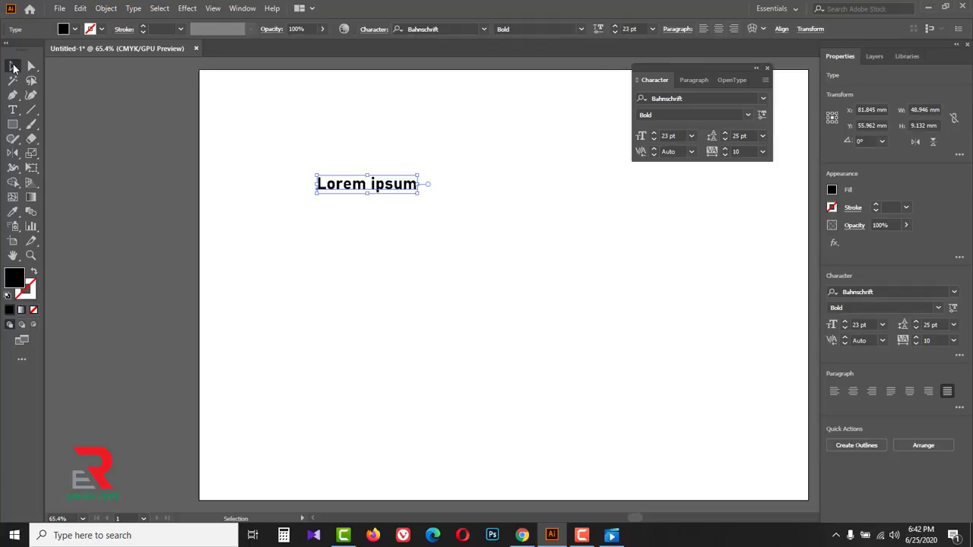
pyautogui.click(725, 149)
pyautogui.click(725, 149)
pyautogui.click(725, 149)
pyautogui.press('z')
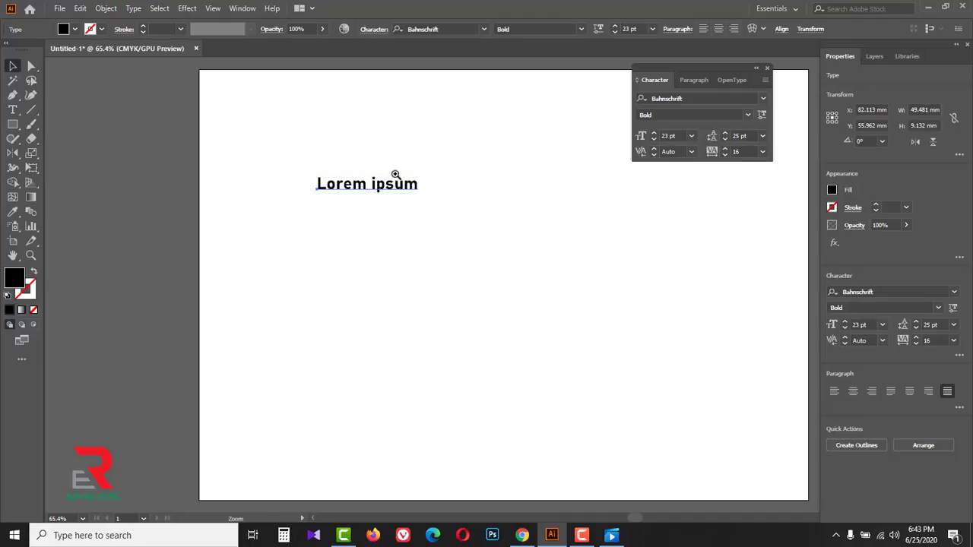
pyautogui.click(395, 175)
pyautogui.click(490, 328)
pyautogui.press('v')
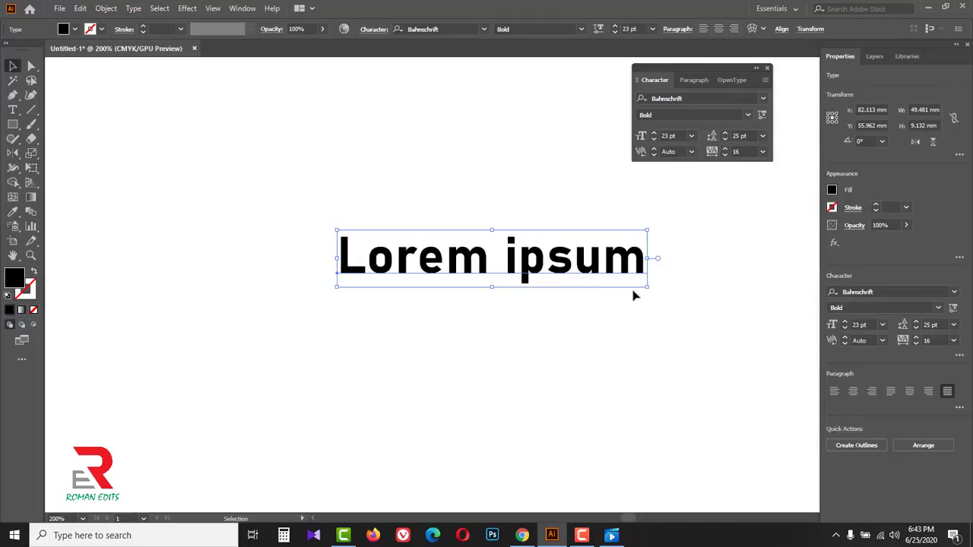
# Step: Widen the Lorem ipsum letter tracking up to about 134
pyautogui.click(725, 148)
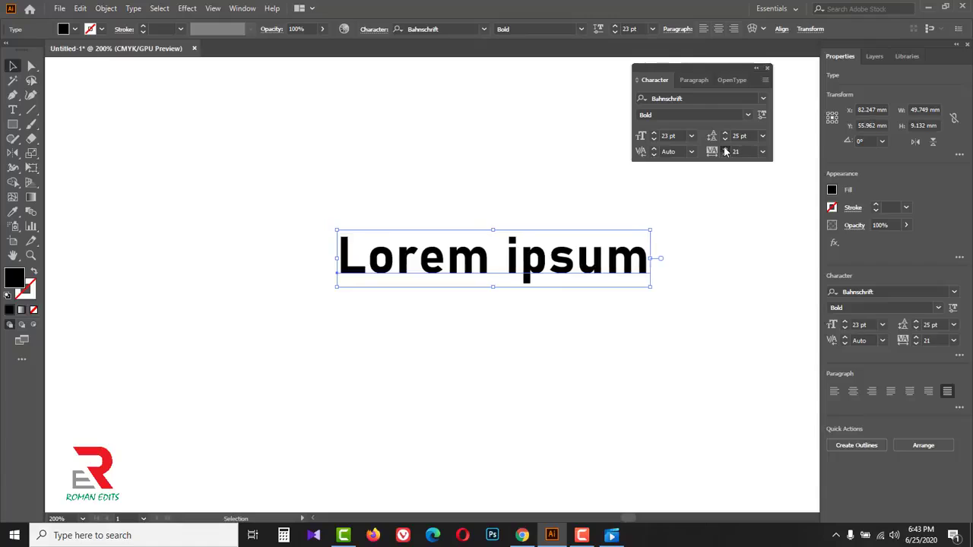
pyautogui.click(725, 148)
pyautogui.click(726, 148)
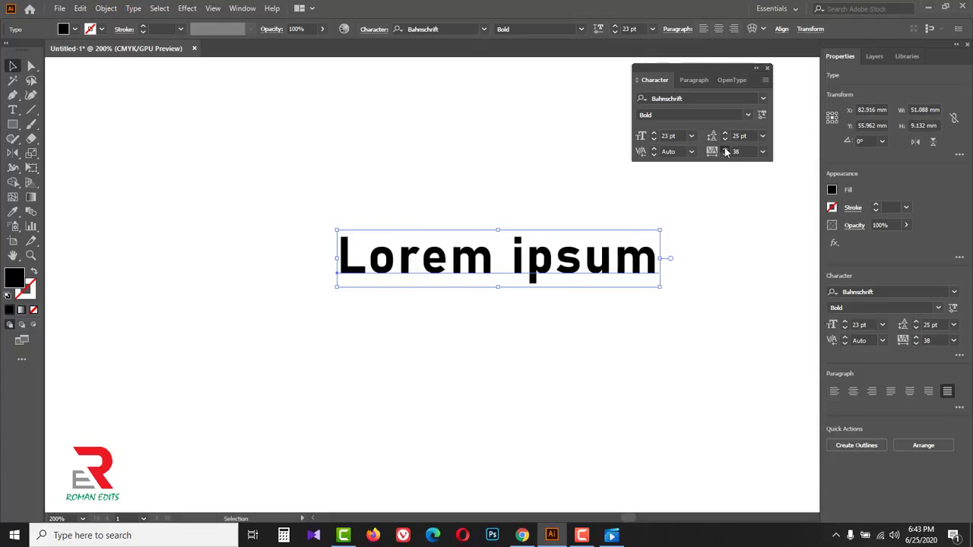
pyautogui.click(725, 148)
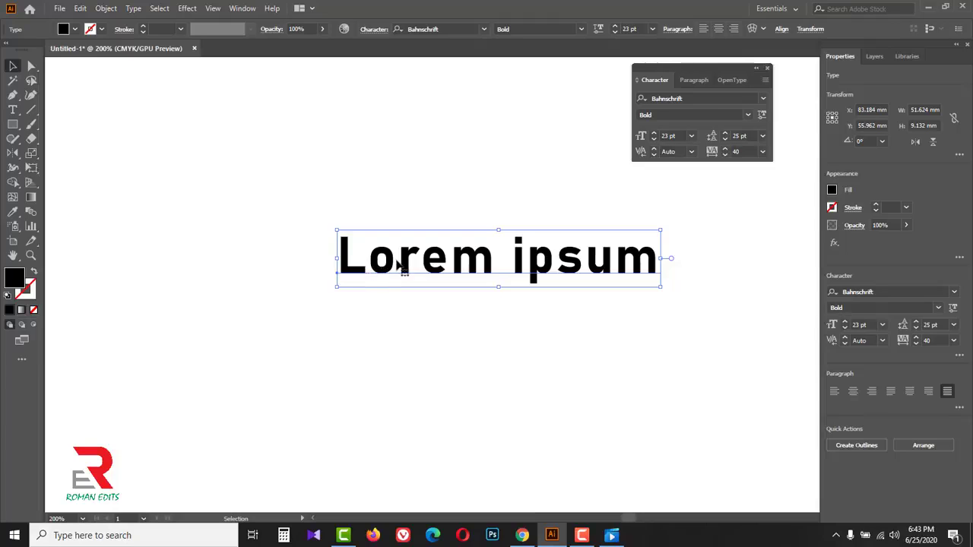
pyautogui.click(726, 150)
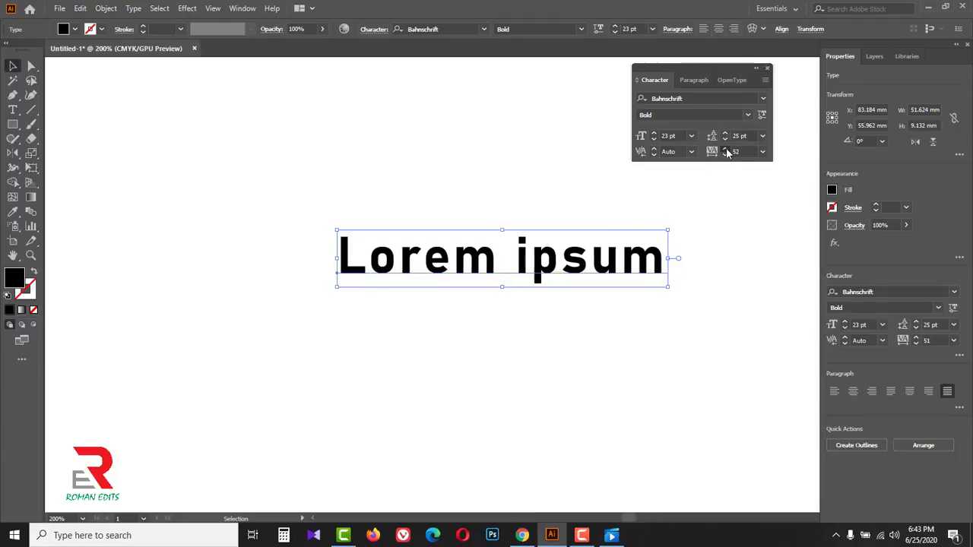
pyautogui.click(726, 150)
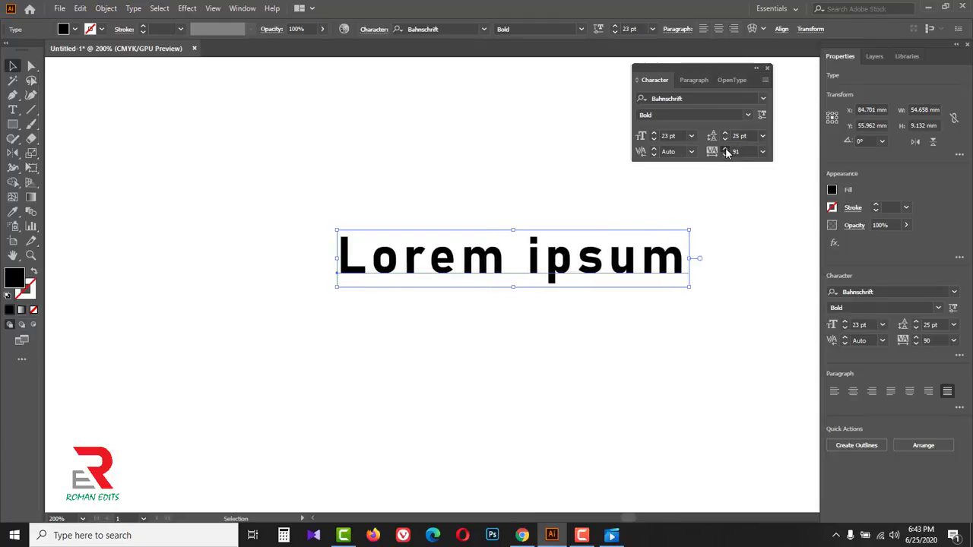
pyautogui.click(726, 150)
pyautogui.click(725, 150)
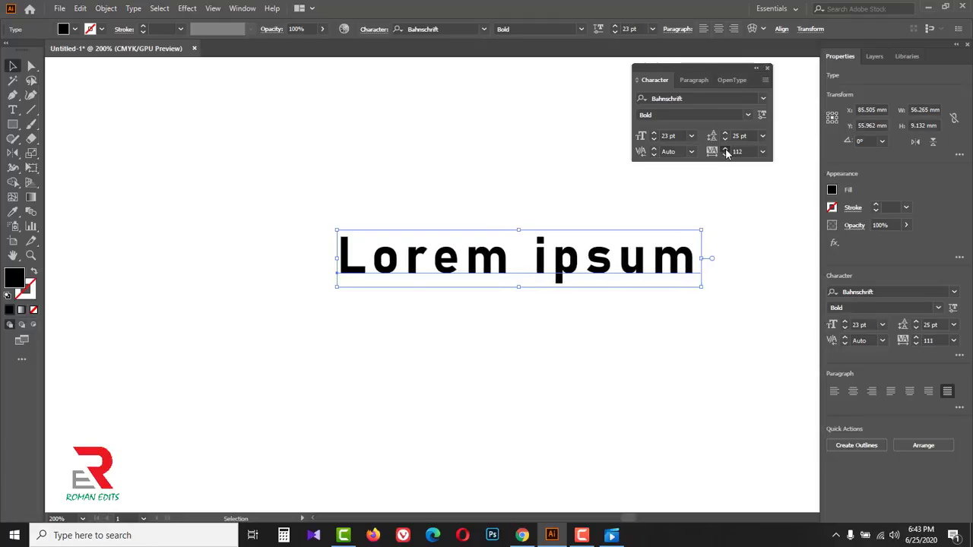
pyautogui.click(726, 149)
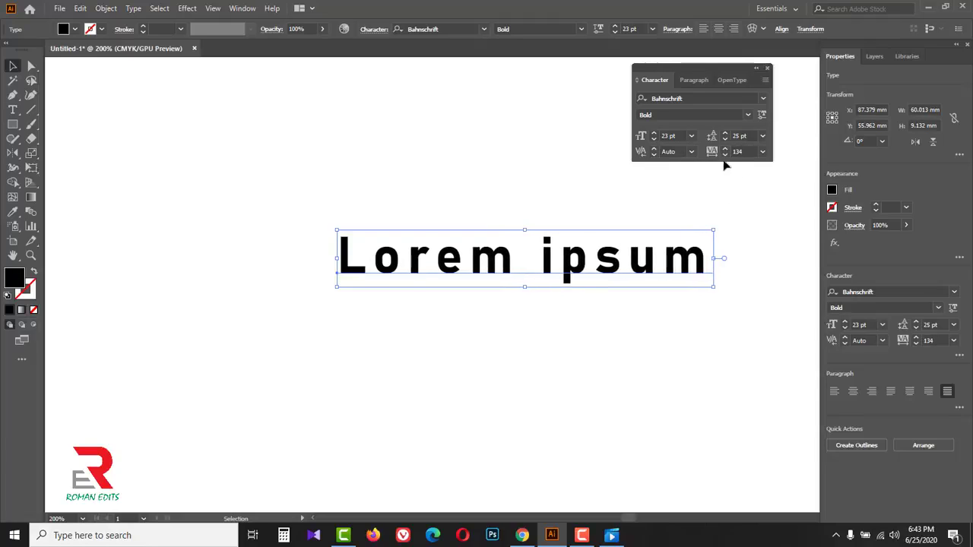
# Step: Tighten the letter tracking back down to 28
pyautogui.click(725, 155)
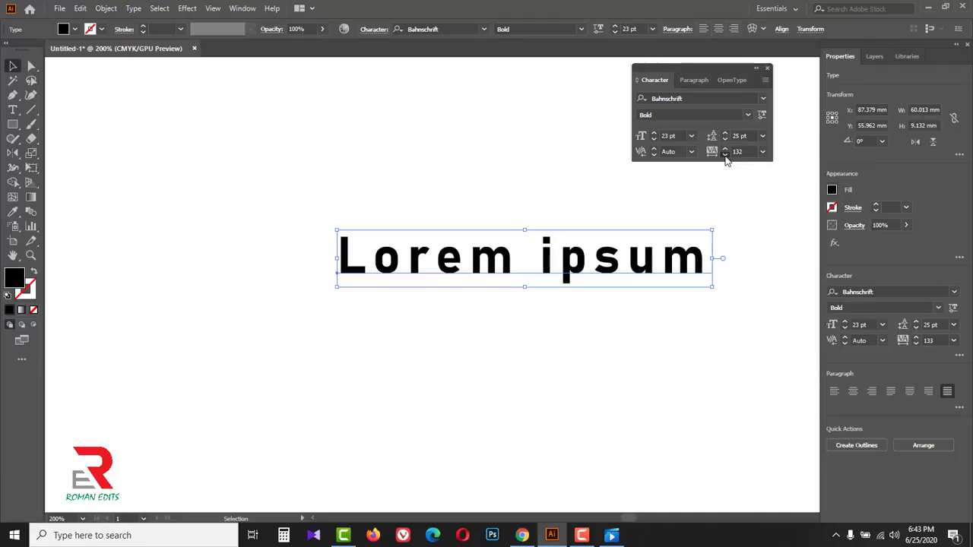
pyautogui.click(725, 155)
pyautogui.click(725, 155)
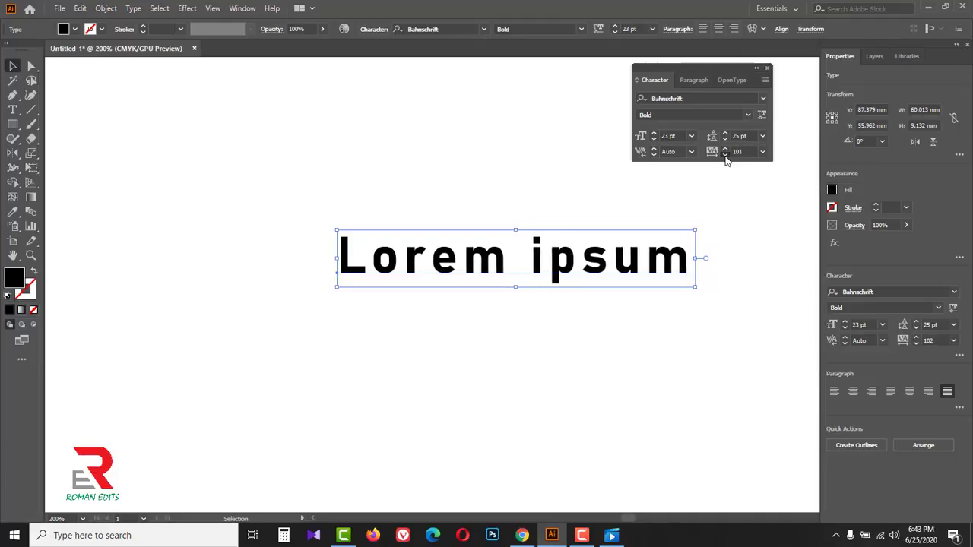
pyautogui.click(725, 155)
pyautogui.click(725, 155)
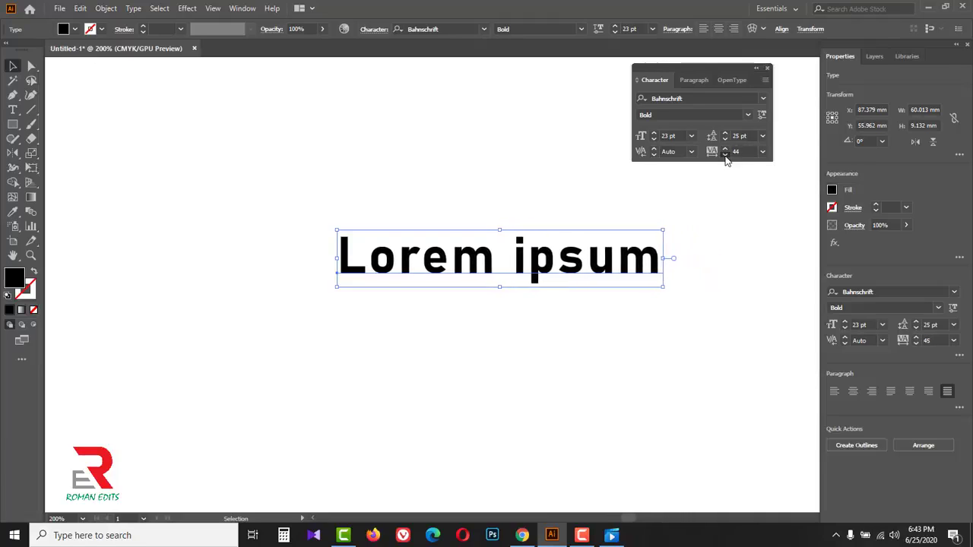
# Step: Apply Blackoak Std to the Lorem ipsum text and shift it left into view
pyautogui.click(135, 9)
pyautogui.moveTo(150, 36)
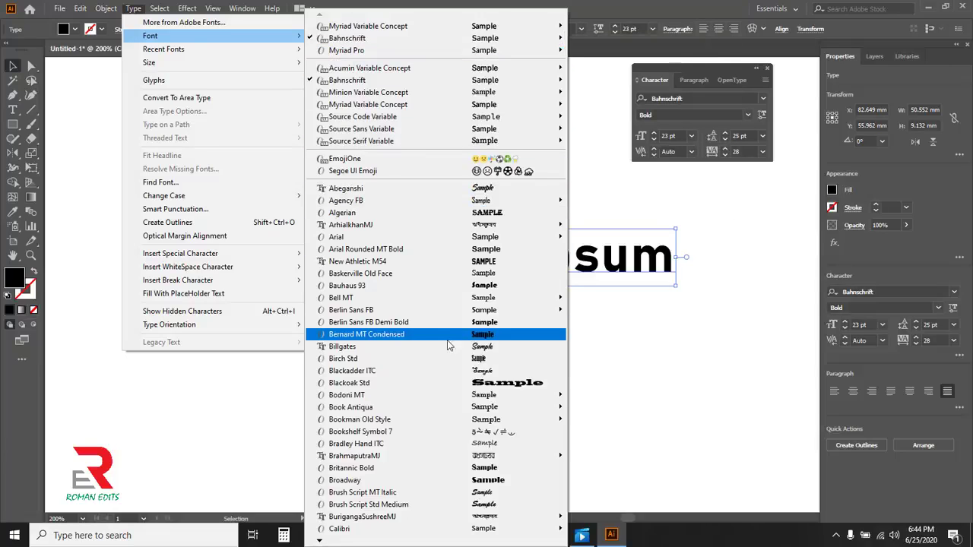
pyautogui.click(450, 384)
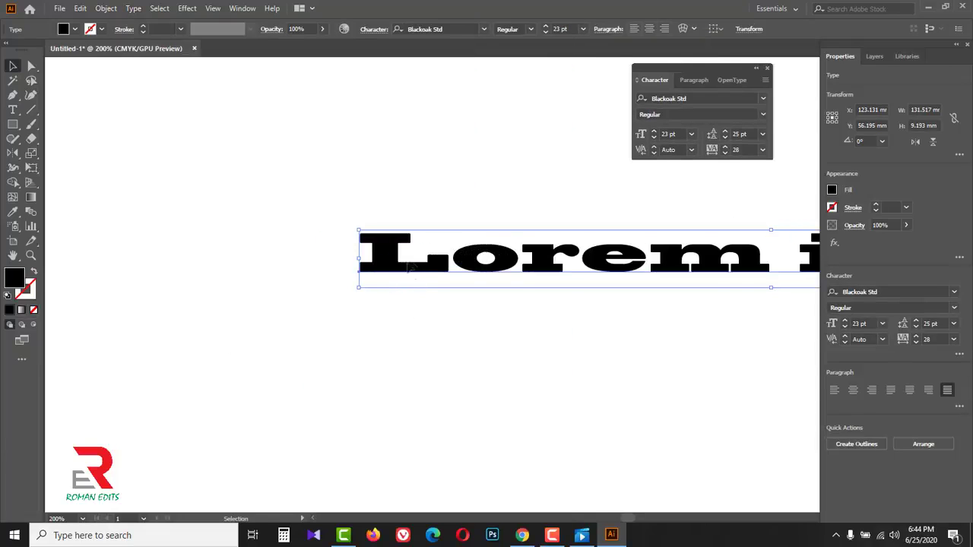
pyautogui.moveTo(411, 268); pyautogui.dragTo(244, 262)
# Step: Switch the font to Birch Std and drag the line into place
pyautogui.click(134, 8)
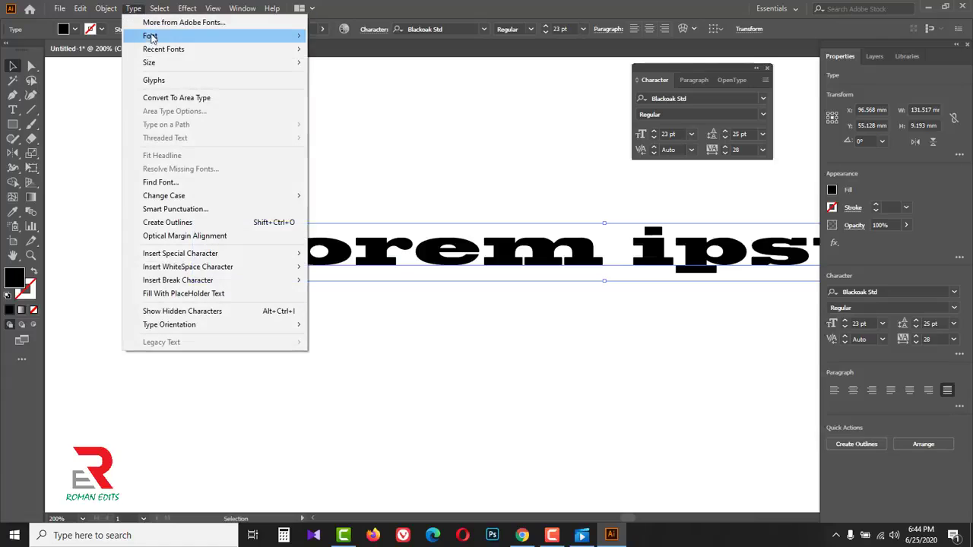
pyautogui.moveTo(190, 36)
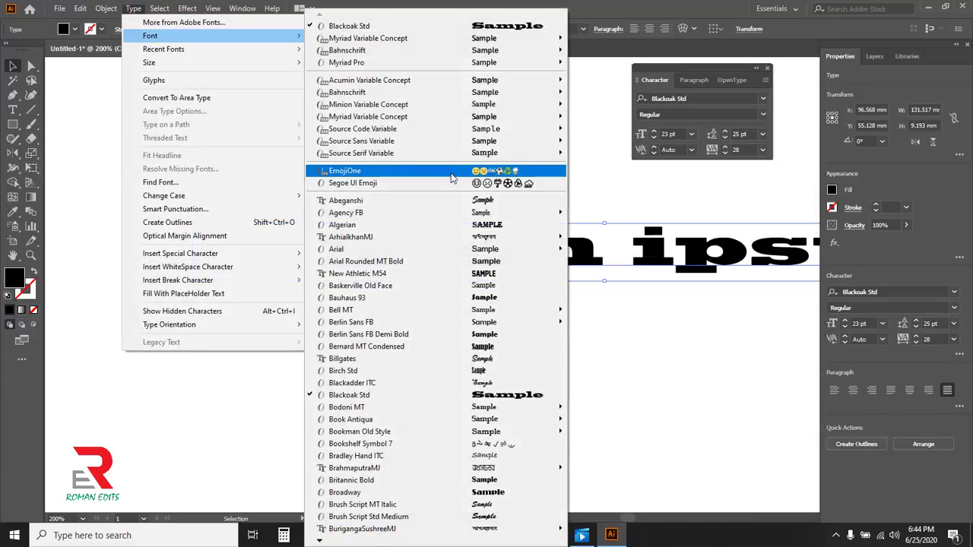
pyautogui.click(365, 372)
pyautogui.moveTo(304, 276); pyautogui.dragTo(402, 273)
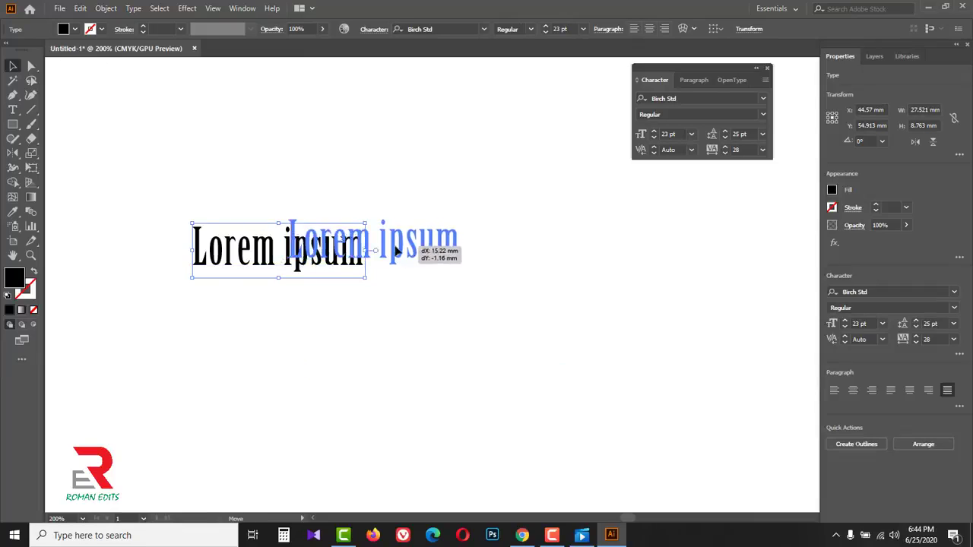
pyautogui.click(134, 9)
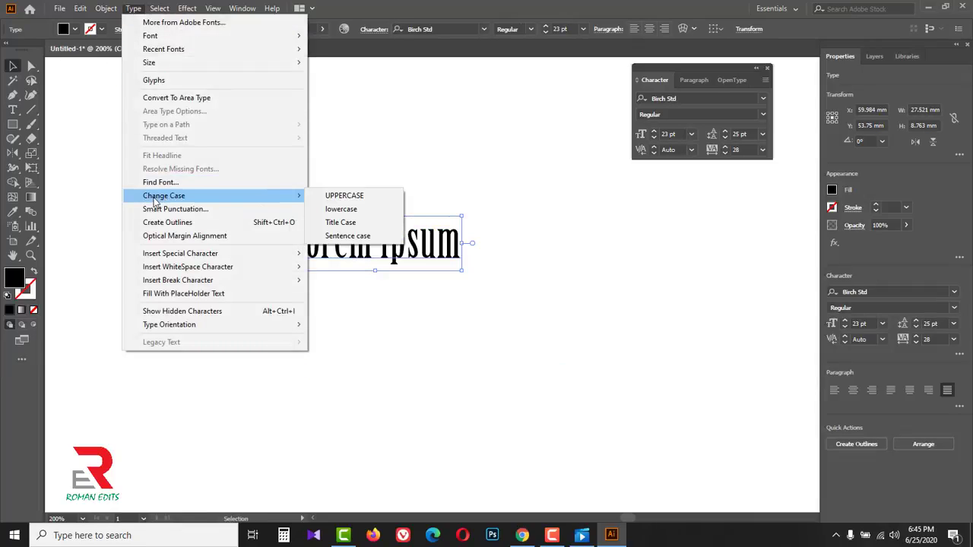
pyautogui.moveTo(164, 196)
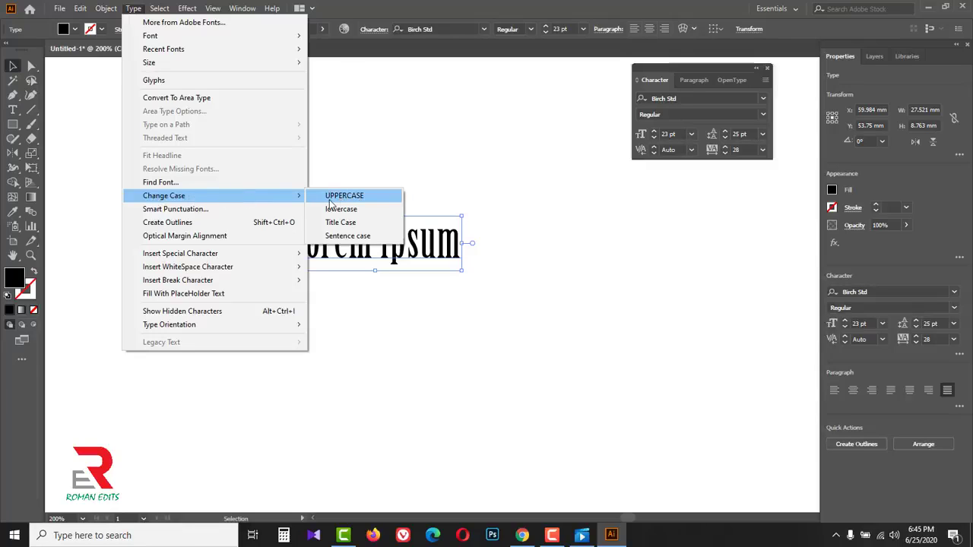
# Step: Make the text uppercase, then try lowercase and Title Case
pyautogui.click(349, 198)
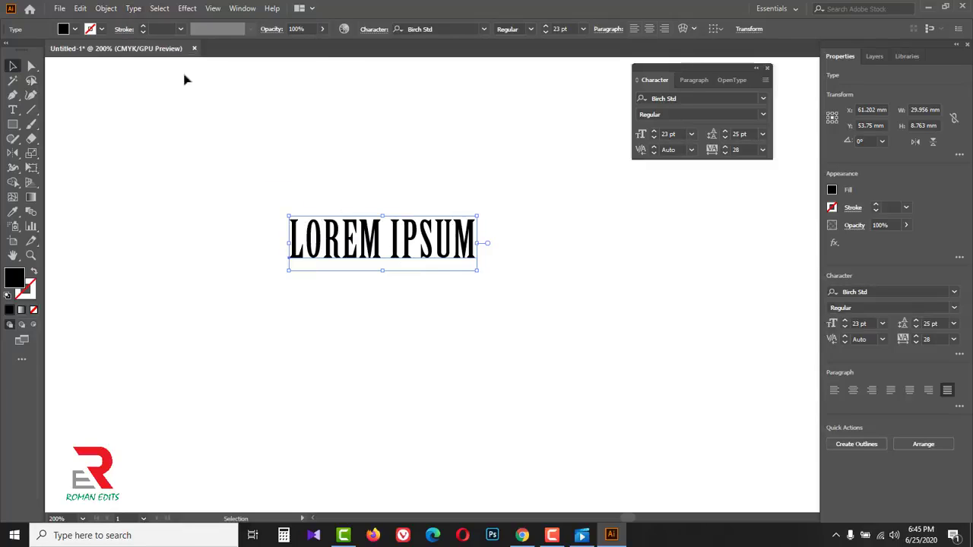
pyautogui.click(134, 8)
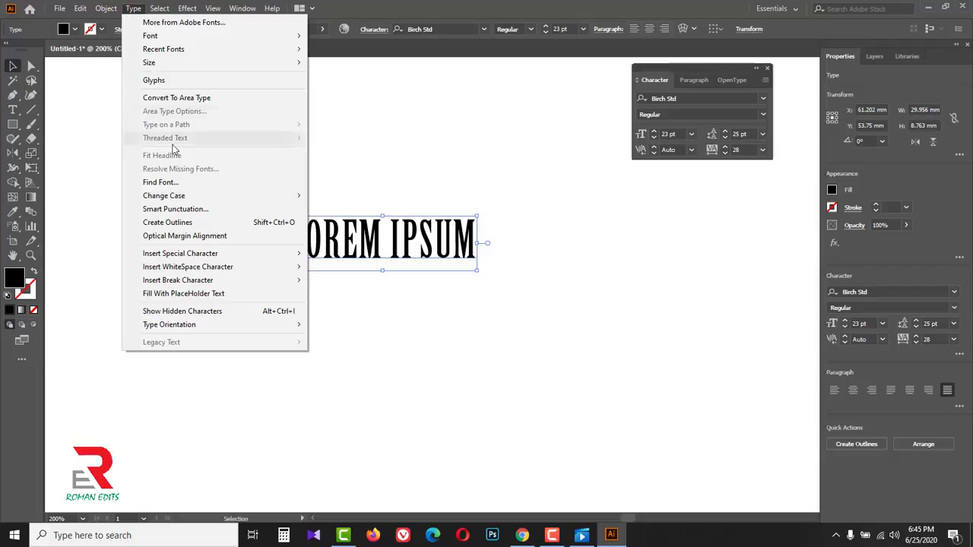
pyautogui.moveTo(163, 195)
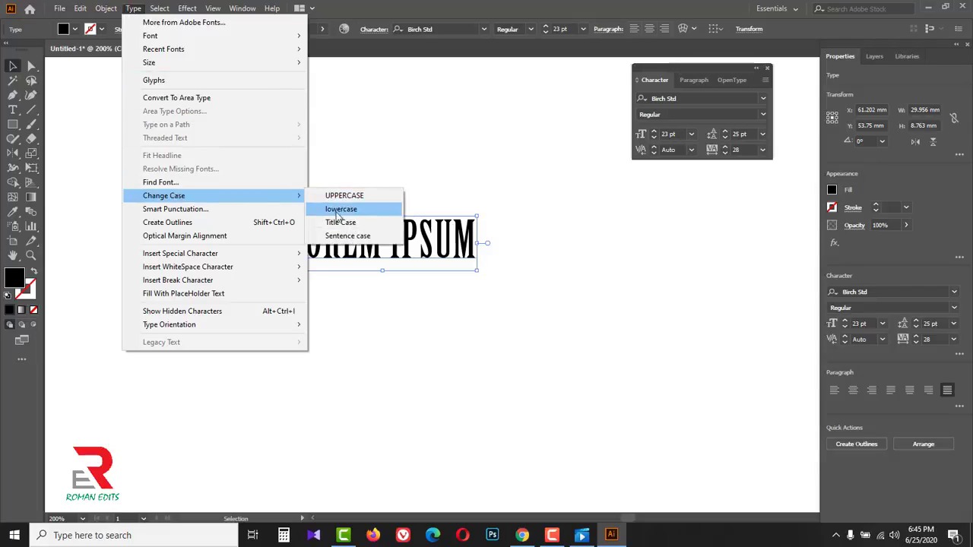
pyautogui.click(339, 209)
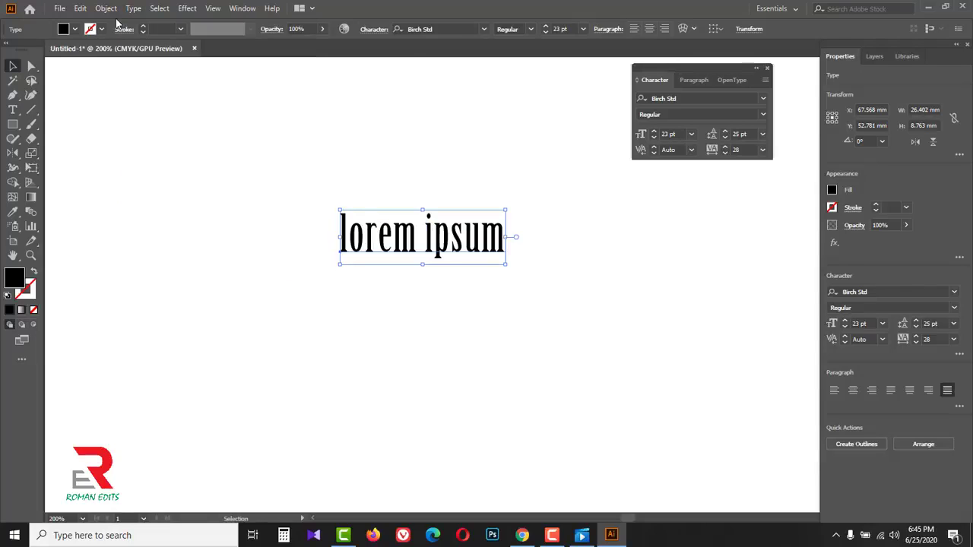
pyautogui.click(136, 9)
pyautogui.moveTo(164, 196)
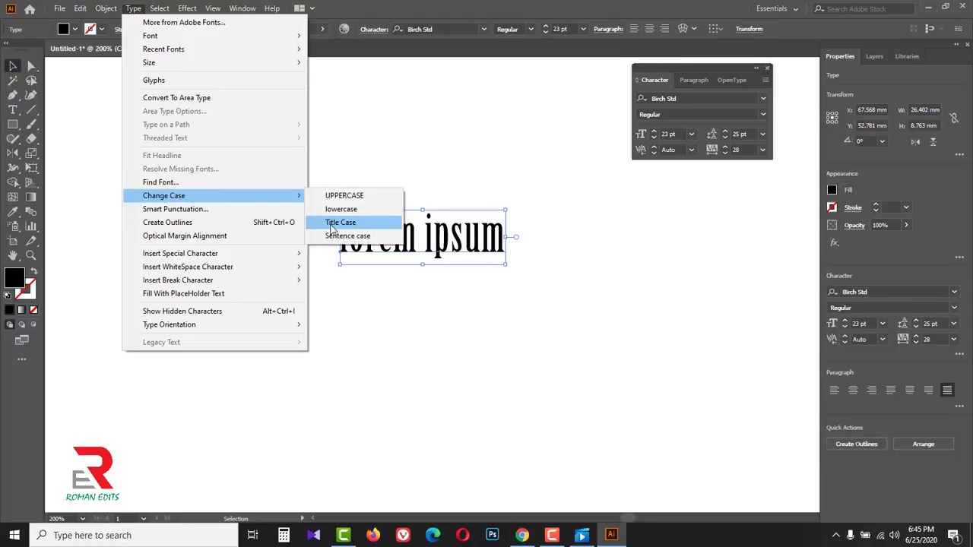
pyautogui.click(332, 223)
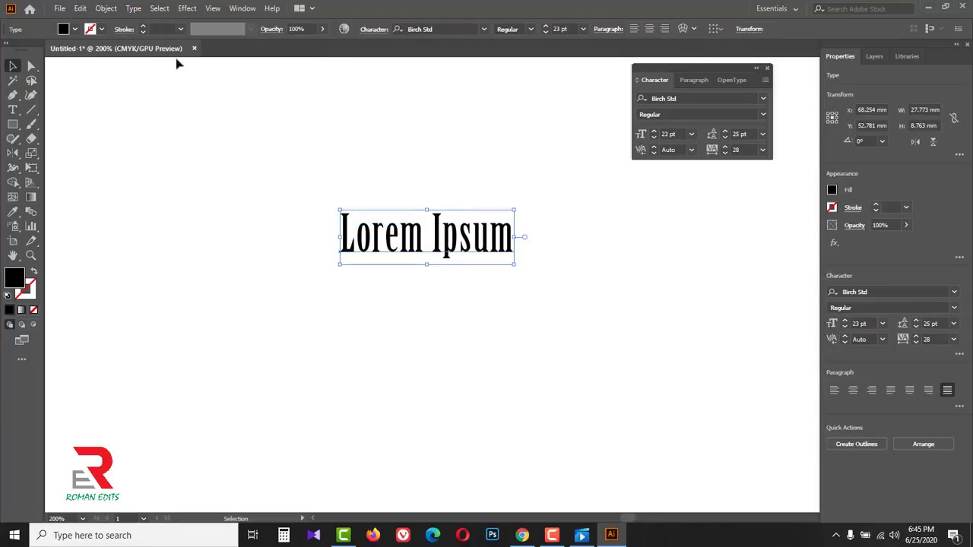
# Step: Set the text to Sentence case and nudge it slightly left
pyautogui.click(133, 11)
pyautogui.moveTo(164, 196)
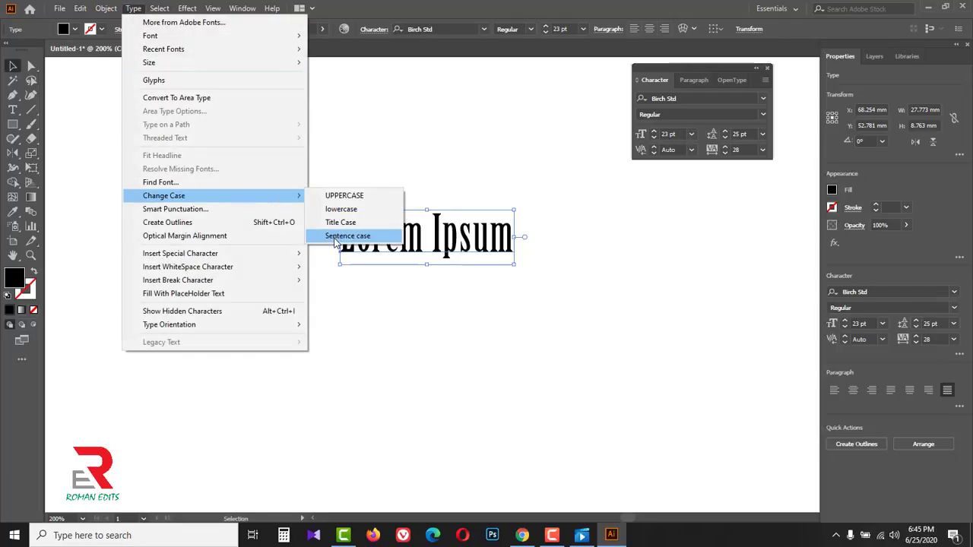
pyautogui.click(336, 237)
pyautogui.click(369, 206)
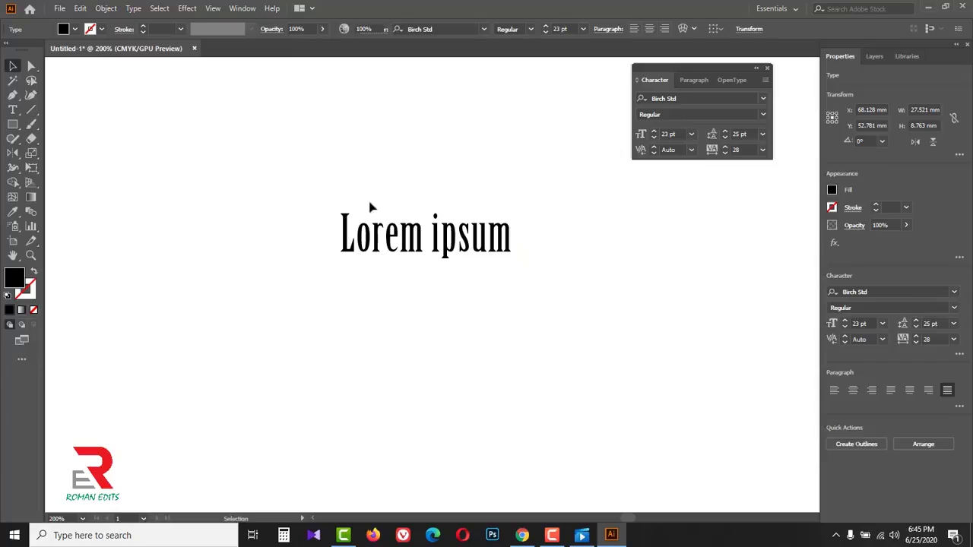
pyautogui.click(372, 242)
pyautogui.moveTo(407, 244); pyautogui.dragTo(377, 245)
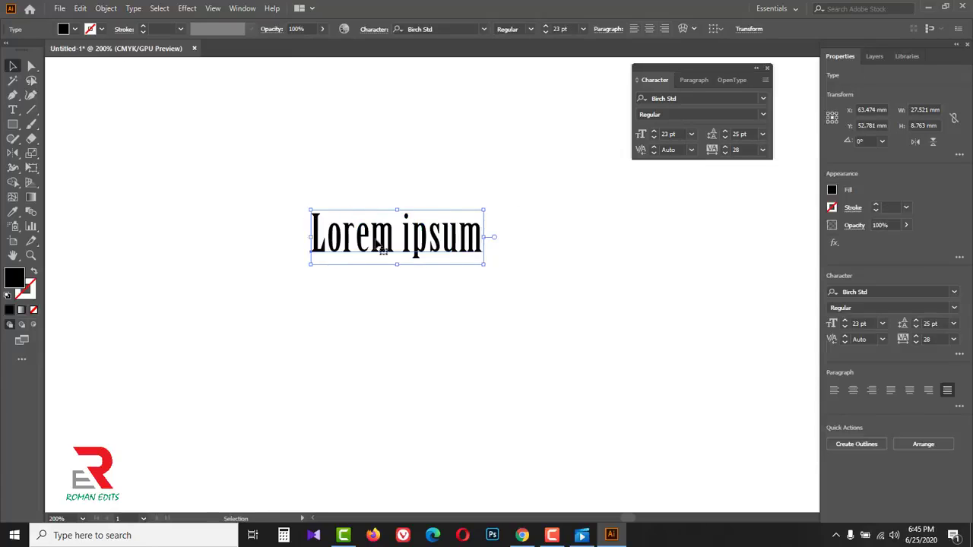
# Step: Convert the Lorem ipsum text to outlines and reposition the lettering near the page centre
pyautogui.click(134, 9)
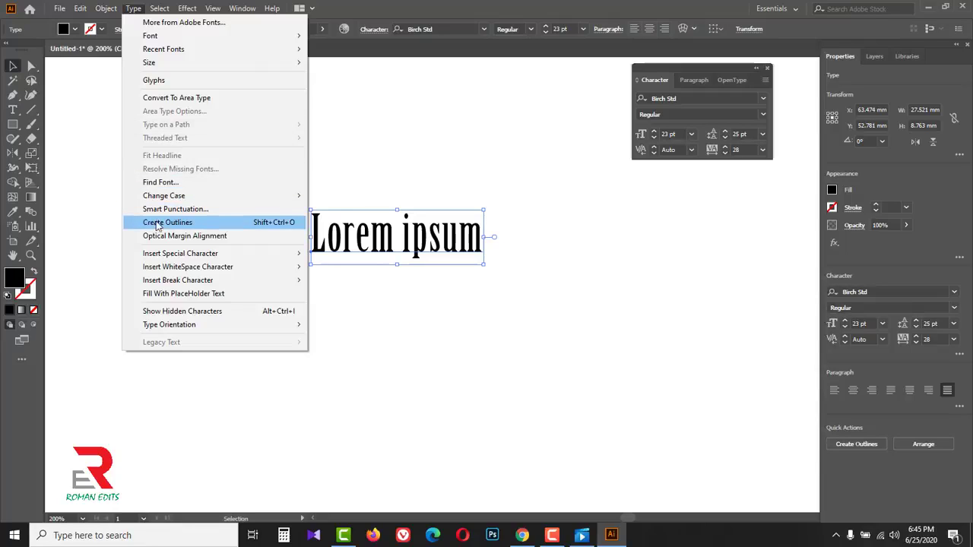
pyautogui.click(288, 229)
pyautogui.click(419, 289)
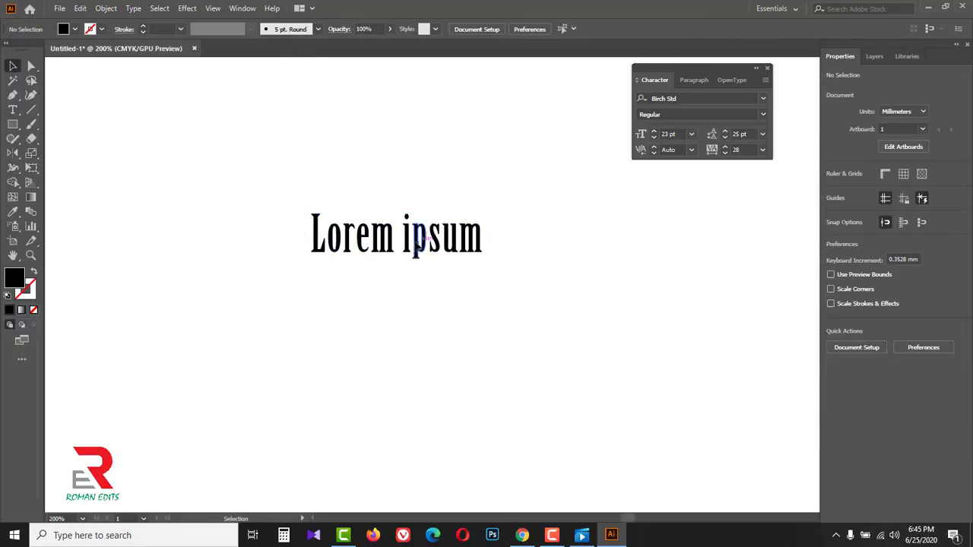
pyautogui.moveTo(405, 236); pyautogui.dragTo(338, 213)
pyautogui.click(388, 252)
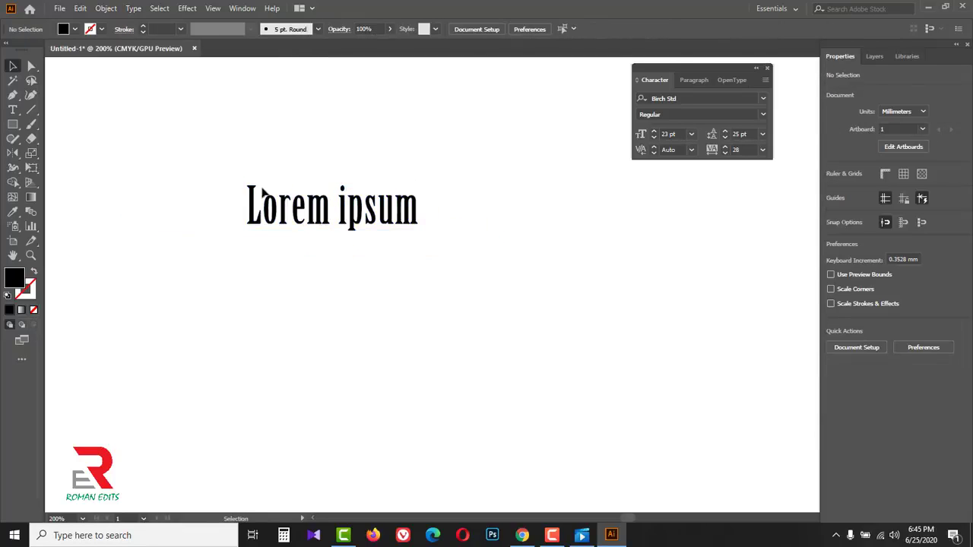
pyautogui.click(326, 207)
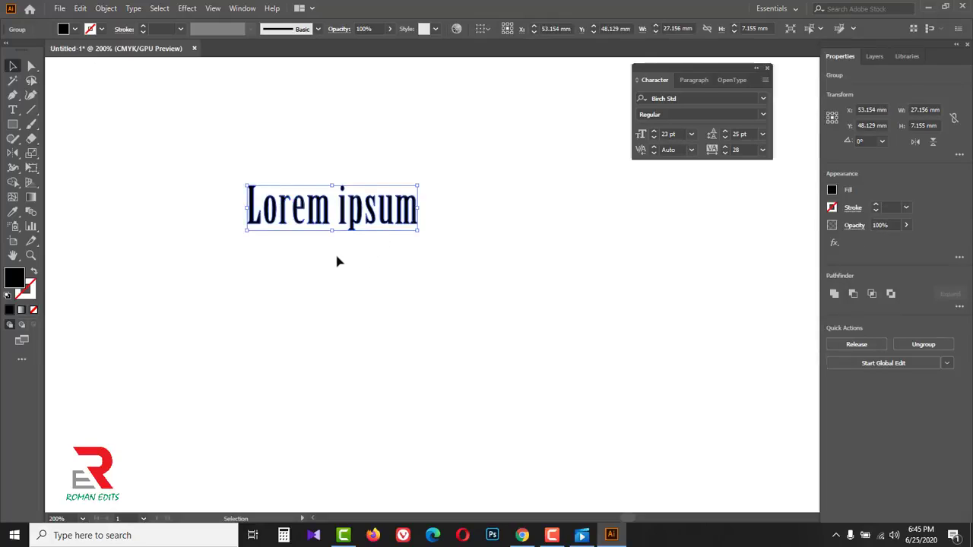
pyautogui.moveTo(257, 228); pyautogui.dragTo(323, 256)
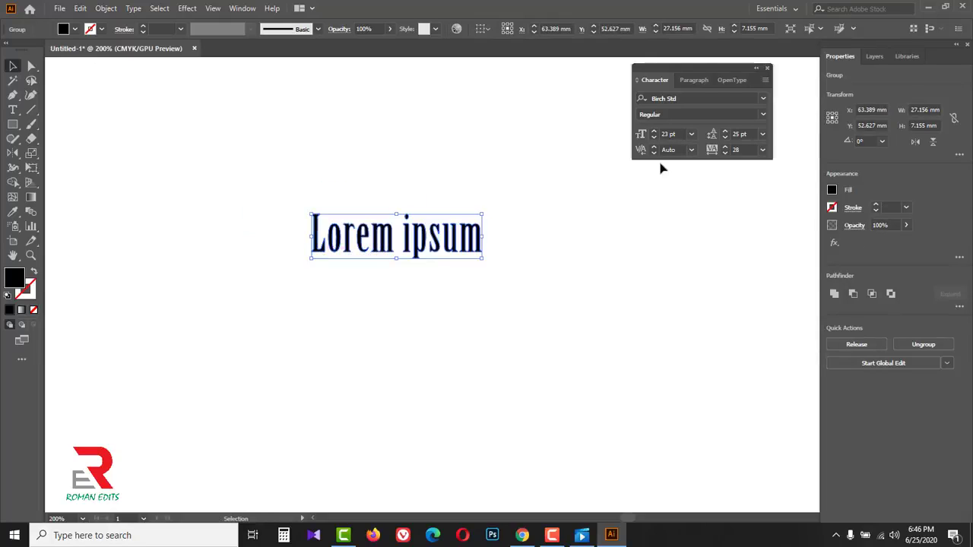
# Step: Show the Character panel's full options and lower the horizontal scale slightly
pyautogui.click(766, 81)
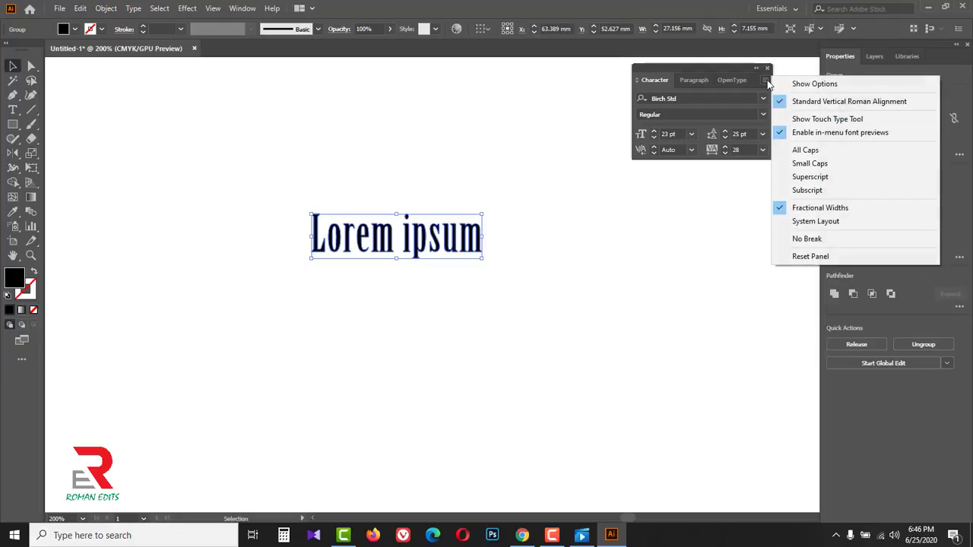
pyautogui.click(806, 85)
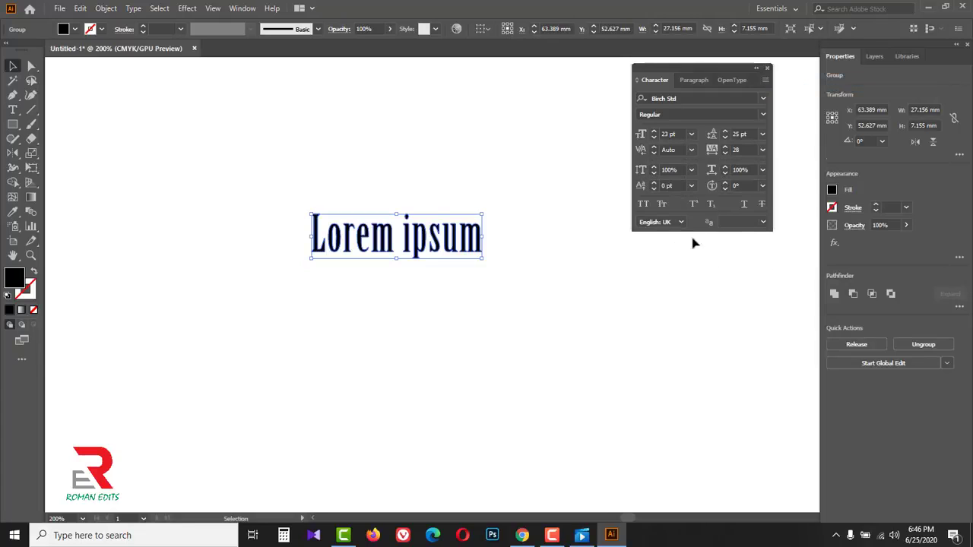
pyautogui.click(724, 173)
pyautogui.click(725, 172)
pyautogui.click(495, 239)
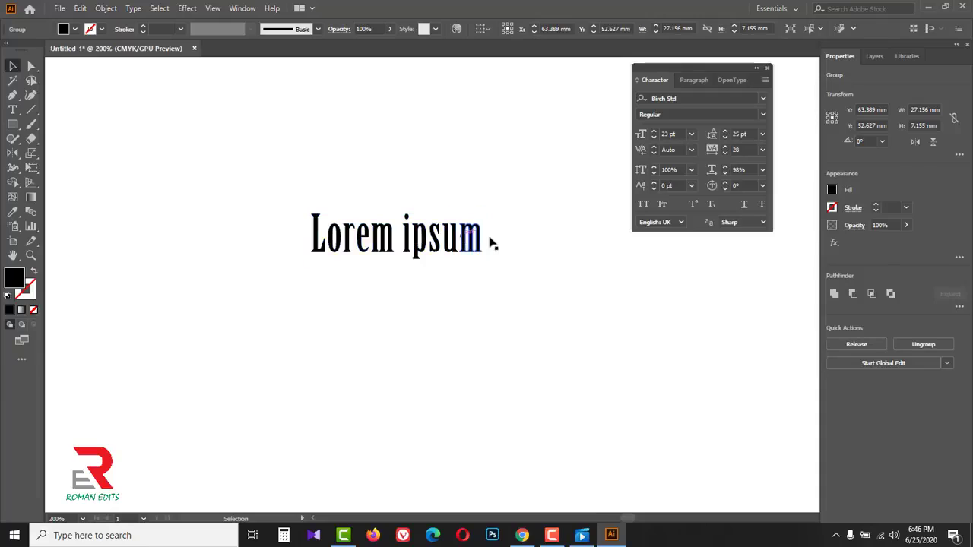
pyautogui.click(441, 239)
# Step: Select the live Lorem ipsum text and set horizontal scale to 99% after trying 89%
pyautogui.press('a')
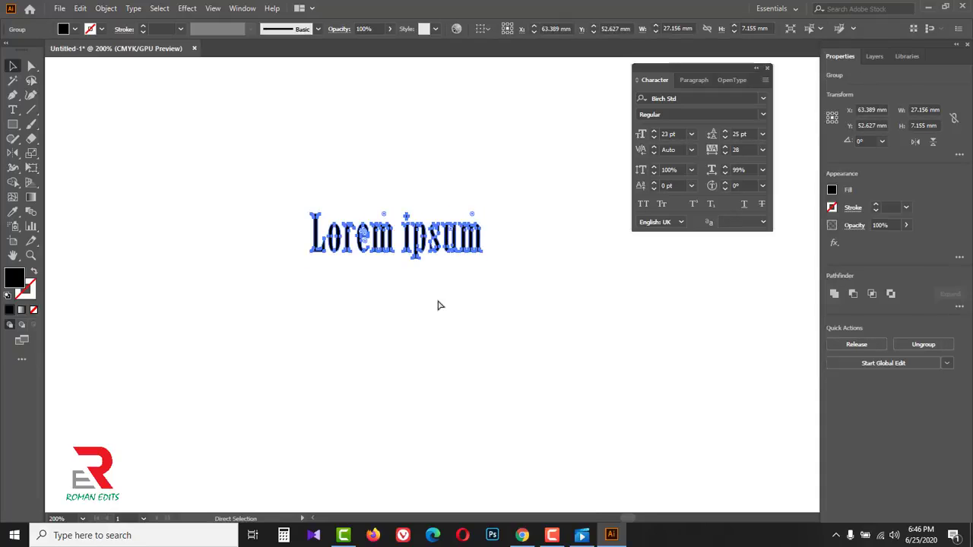
pyautogui.click(472, 304)
pyautogui.click(449, 252)
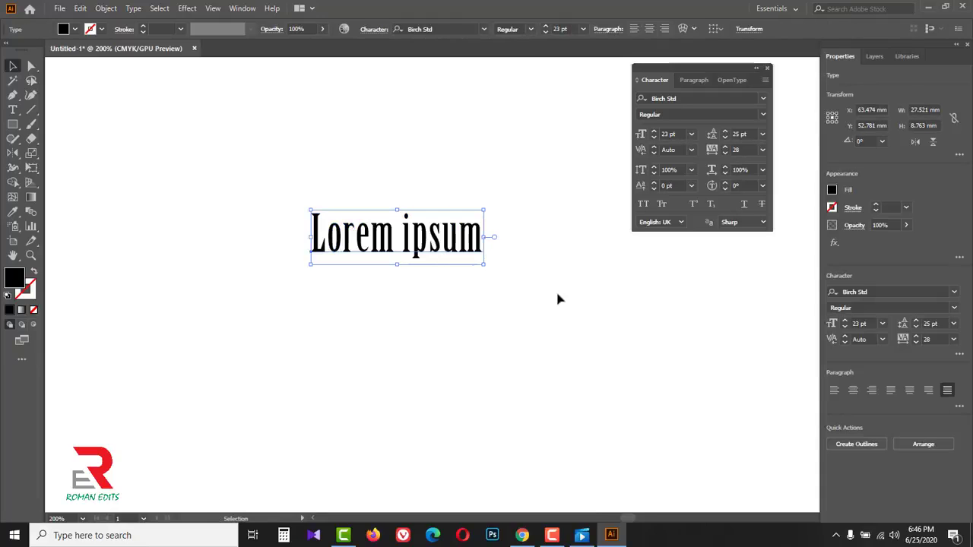
pyautogui.click(726, 172)
pyautogui.click(726, 173)
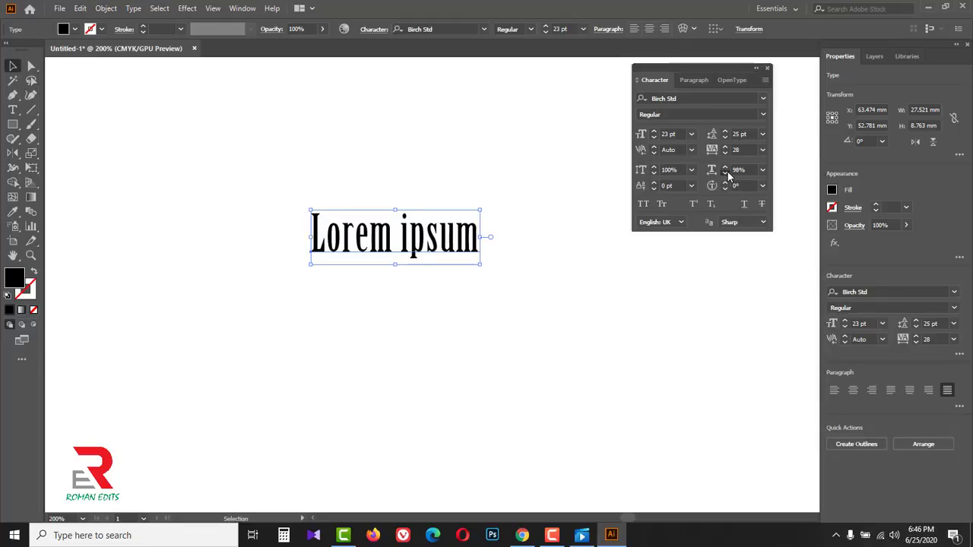
pyautogui.click(726, 172)
pyautogui.click(726, 173)
pyautogui.click(726, 174)
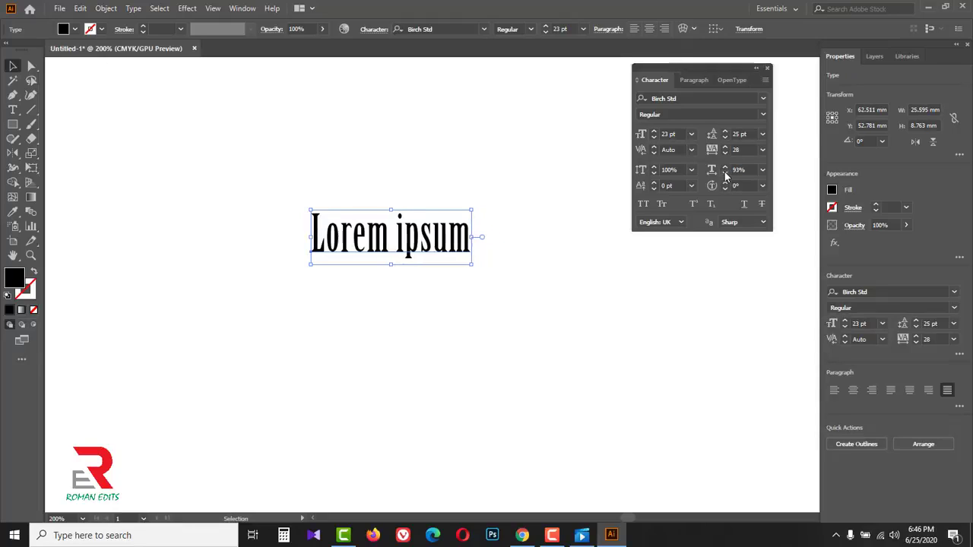
pyautogui.click(726, 174)
pyautogui.click(726, 174)
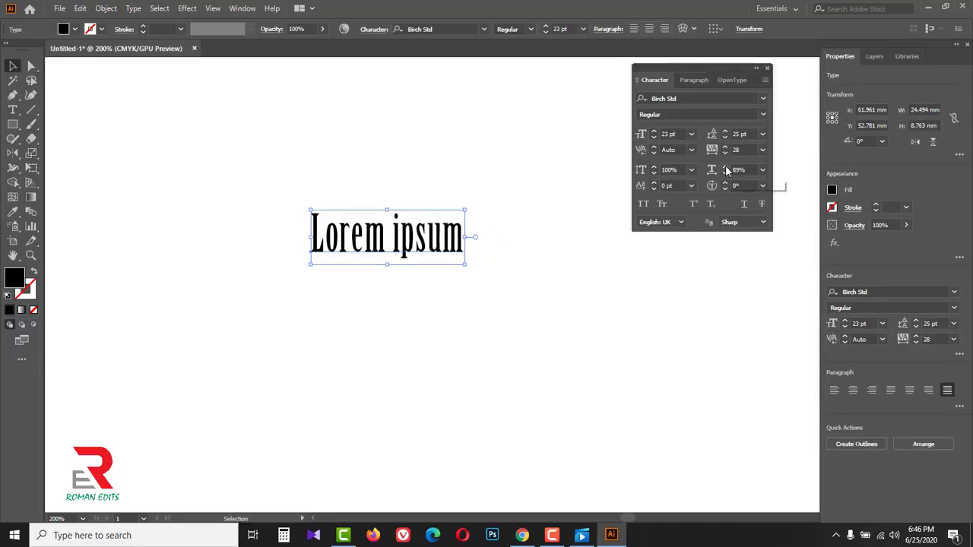
pyautogui.click(725, 167)
pyautogui.click(725, 167)
pyautogui.click(725, 168)
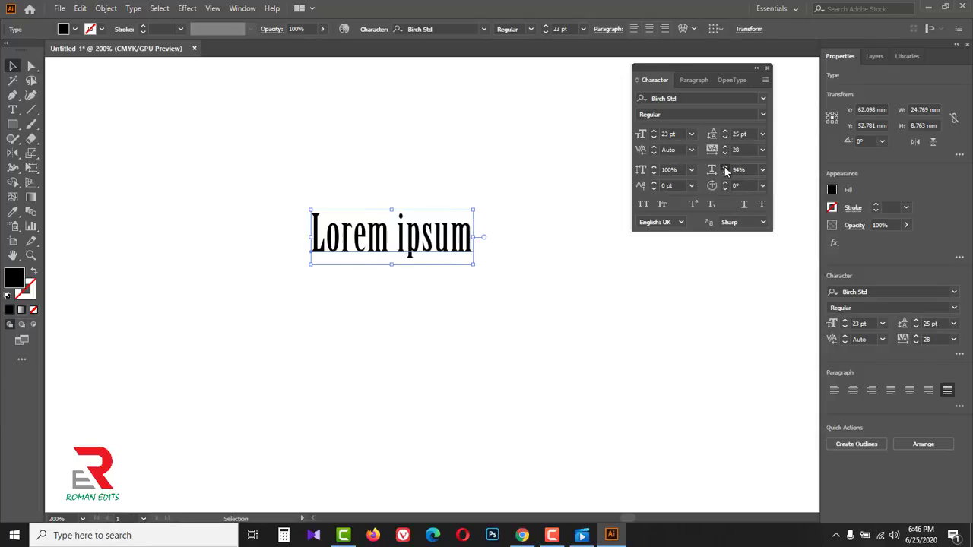
pyautogui.click(725, 166)
pyautogui.click(724, 167)
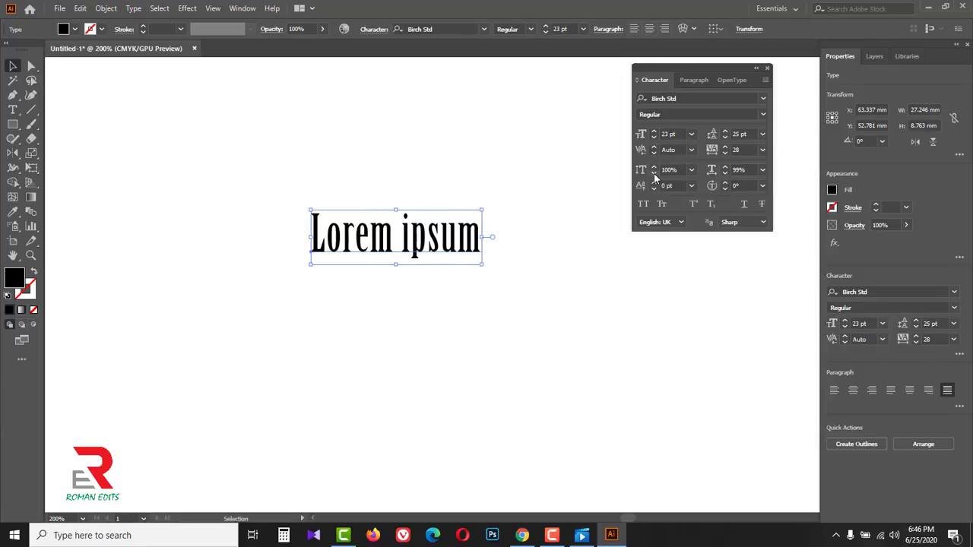
# Step: Set vertical scale to 97% after testing it down to 88%
pyautogui.click(654, 174)
pyautogui.click(654, 174)
pyautogui.click(654, 174)
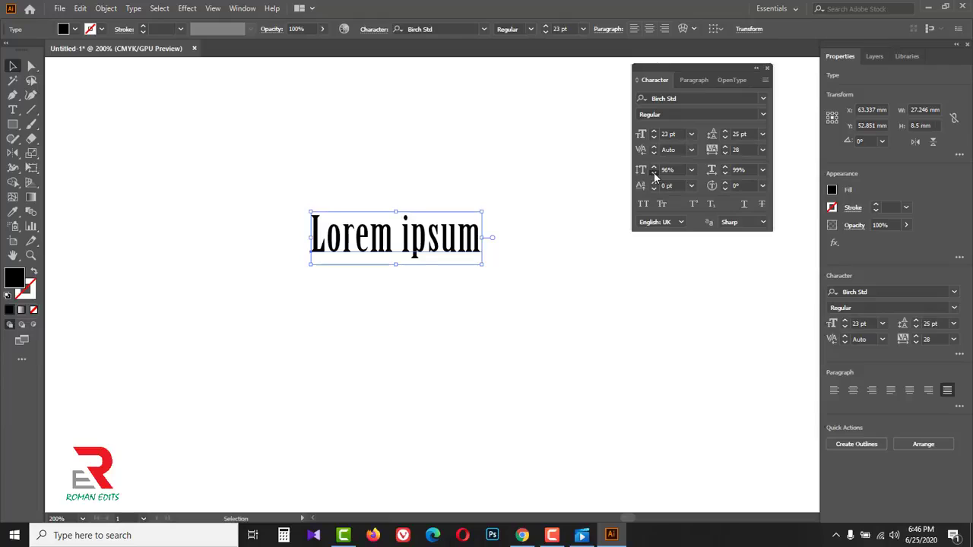
pyautogui.click(654, 174)
pyautogui.click(654, 174)
pyautogui.click(654, 174)
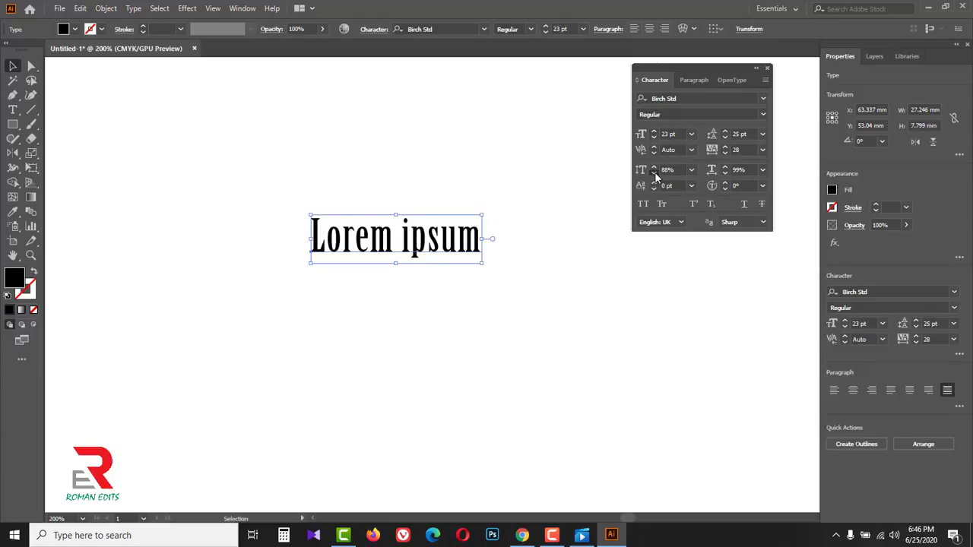
pyautogui.click(653, 167)
pyautogui.click(654, 167)
pyautogui.click(654, 168)
pyautogui.click(654, 167)
pyautogui.click(654, 168)
pyautogui.click(653, 168)
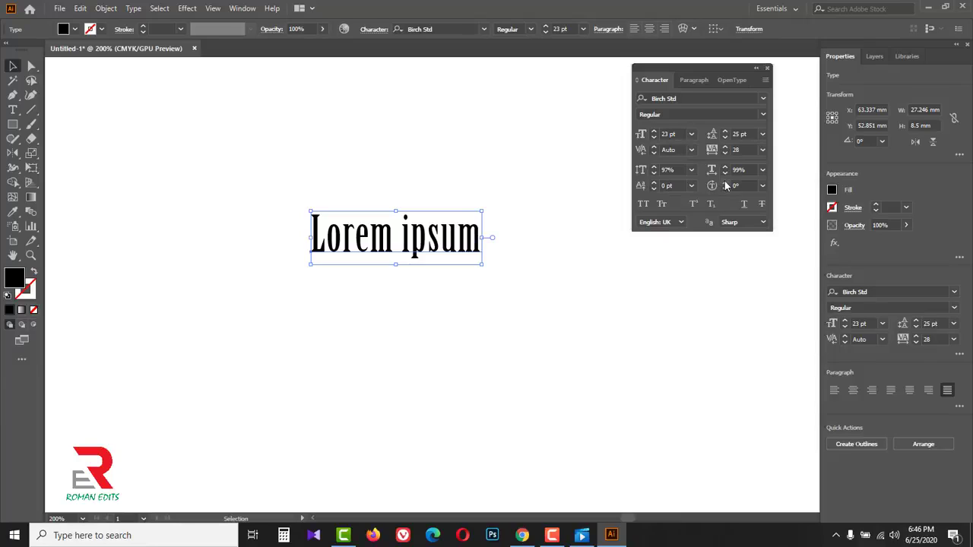
# Step: Rotate each character progressively up to 22°
pyautogui.click(725, 183)
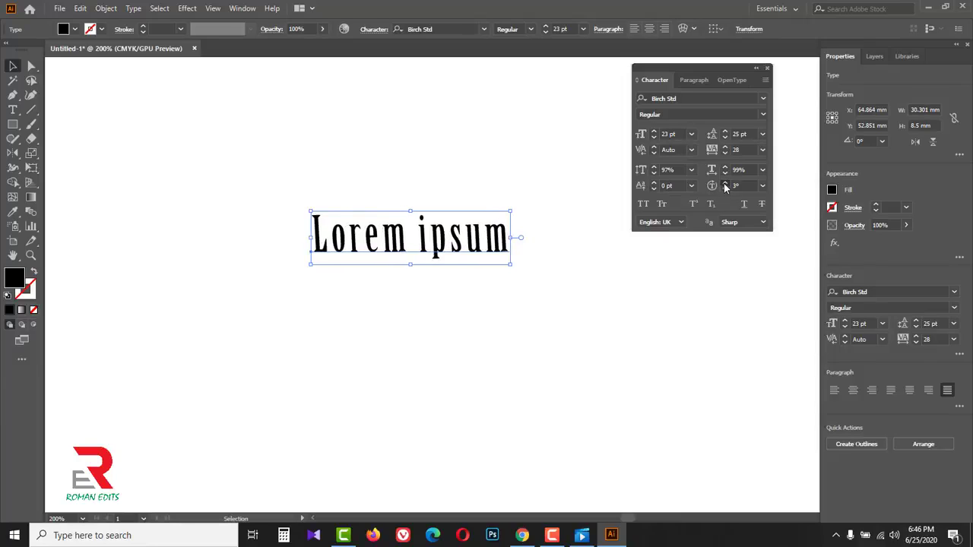
pyautogui.click(725, 183)
pyautogui.click(725, 184)
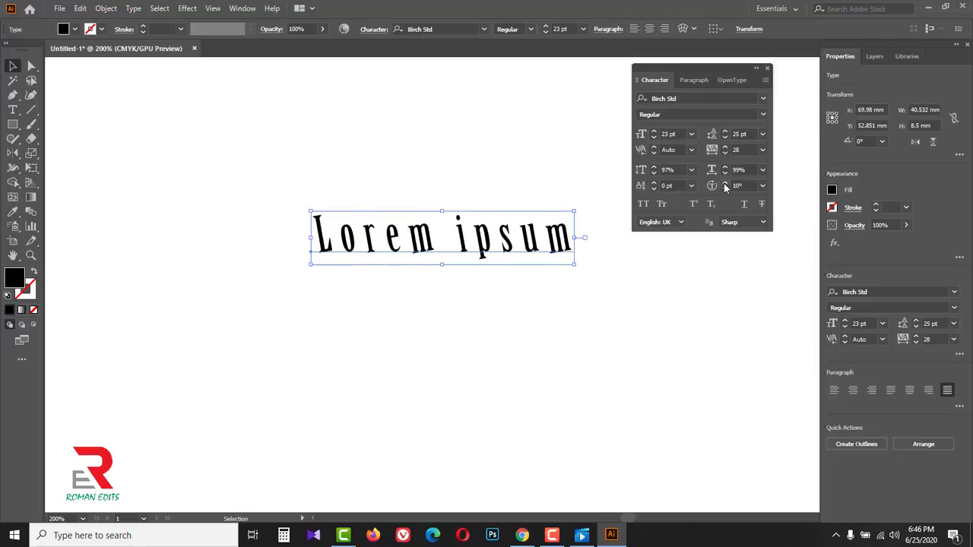
pyautogui.click(726, 184)
pyautogui.click(725, 184)
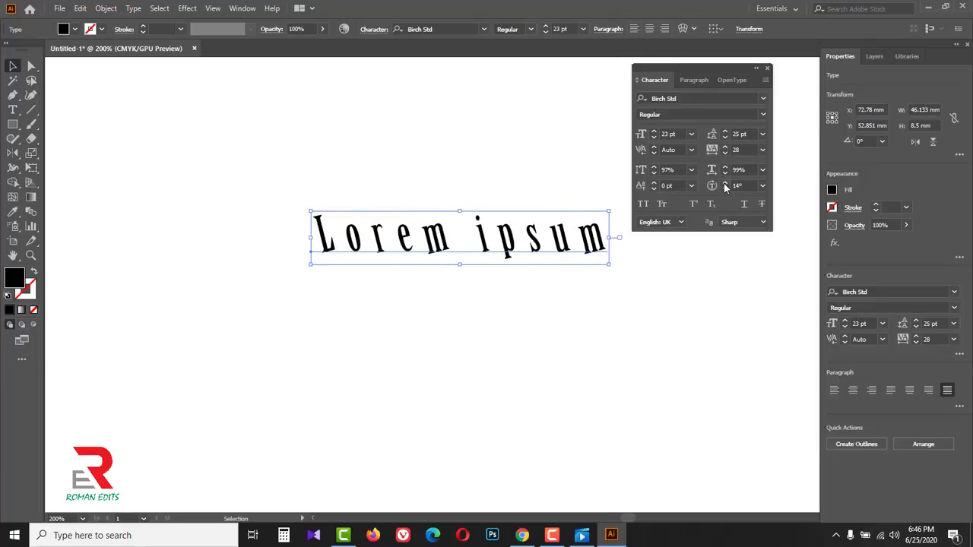
pyautogui.click(725, 184)
pyautogui.click(725, 183)
pyautogui.click(725, 183)
pyautogui.click(725, 183)
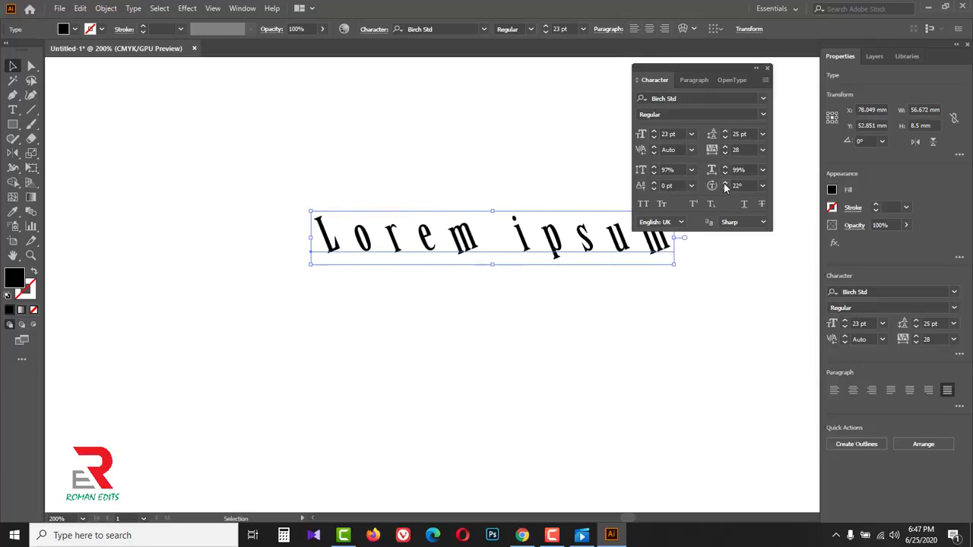
# Step: Bring the character rotation back down to 0°
pyautogui.click(725, 190)
pyautogui.click(725, 189)
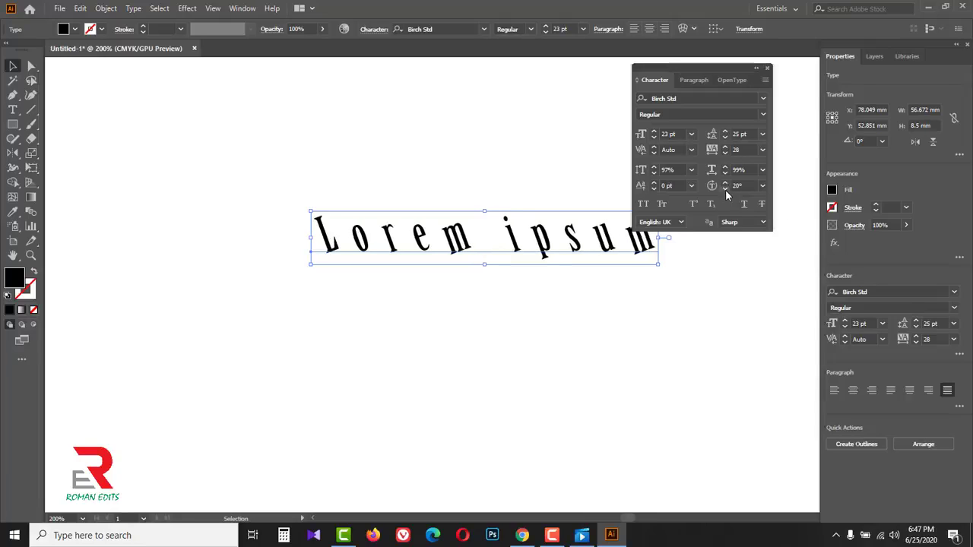
pyautogui.click(725, 190)
pyautogui.click(725, 190)
pyautogui.click(725, 189)
pyautogui.click(725, 189)
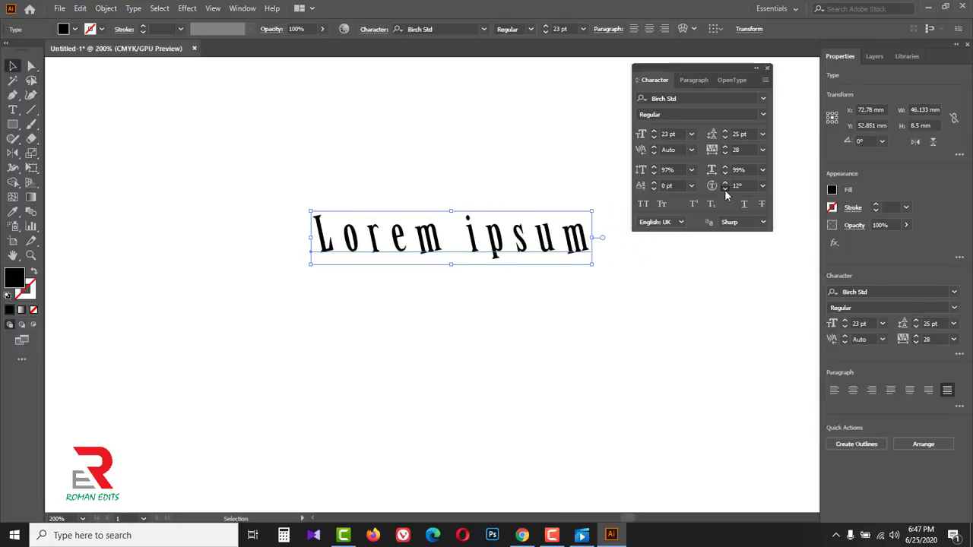
pyautogui.click(726, 189)
pyautogui.click(725, 190)
pyautogui.click(725, 189)
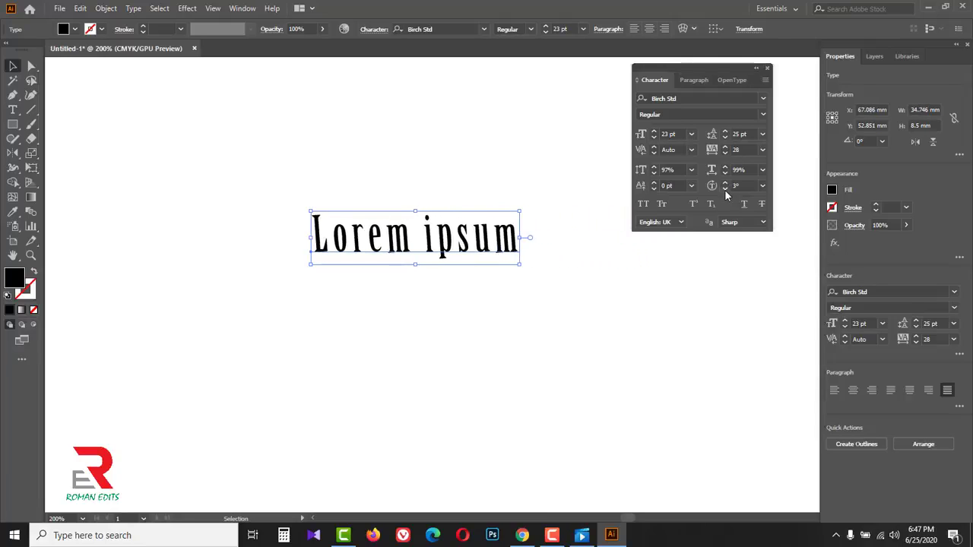
pyautogui.click(725, 189)
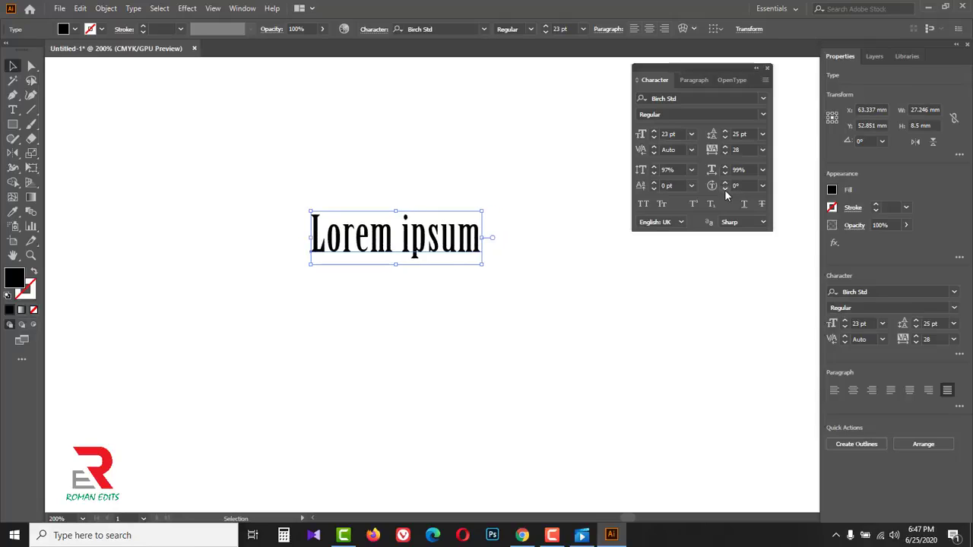
# Step: Try strikethrough, undo it, and underline the Lorem ipsum text instead
pyautogui.click(762, 206)
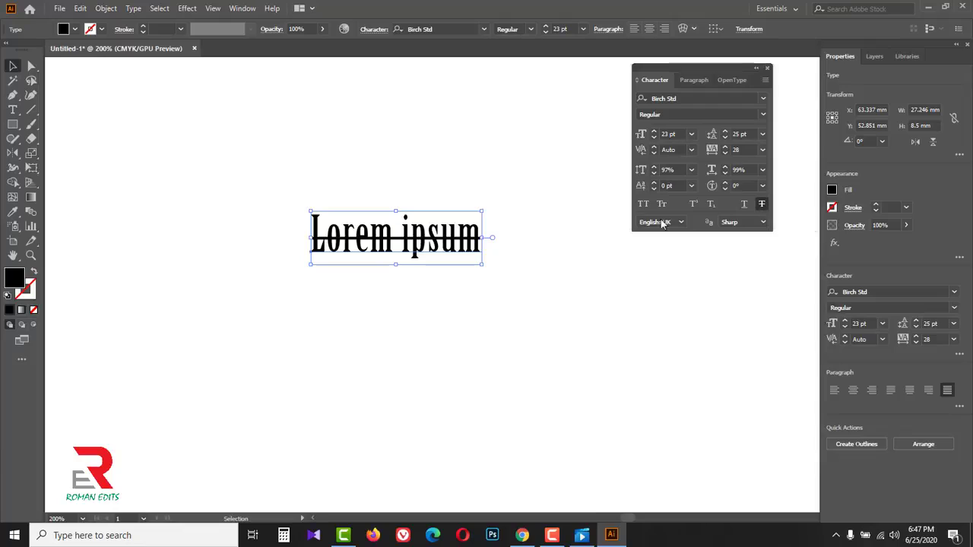
pyautogui.hotkey('ctrl', 'z')
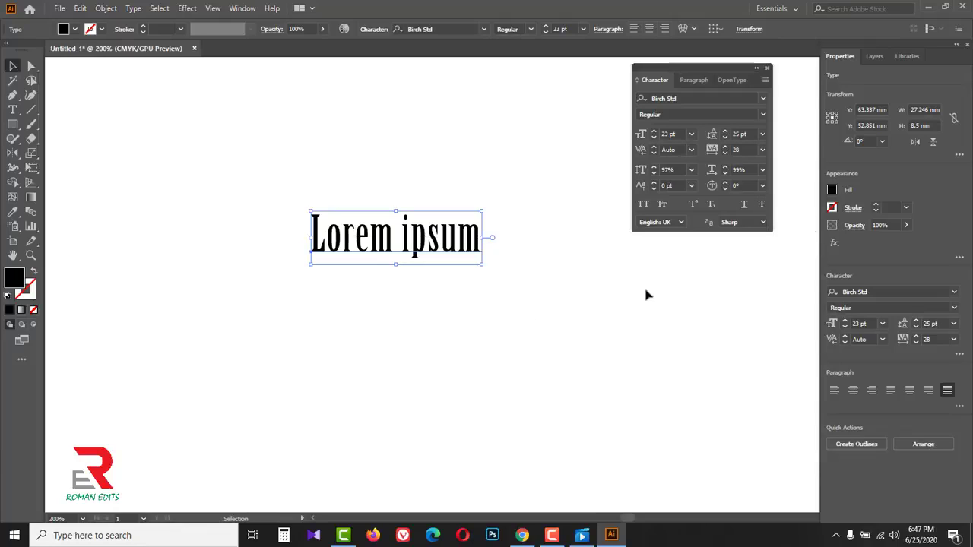
pyautogui.click(743, 205)
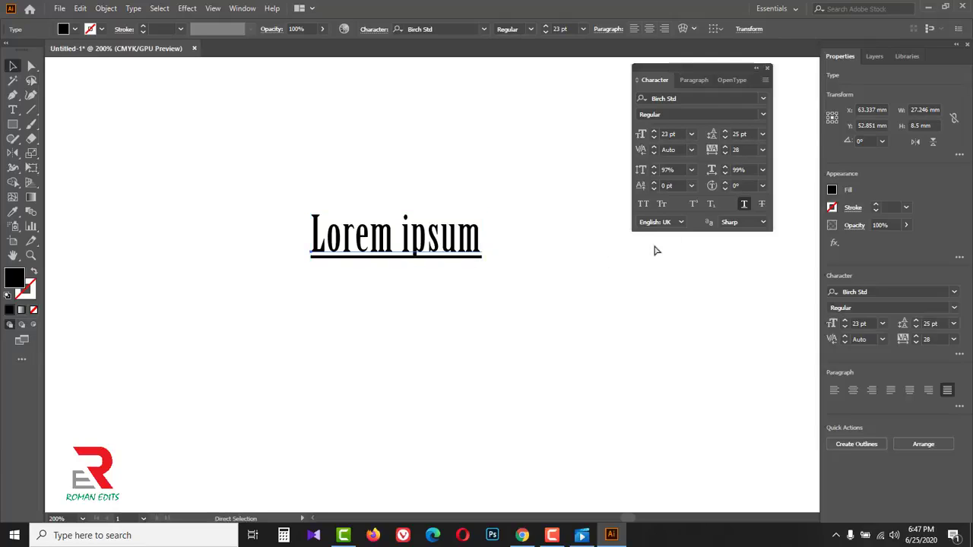
# Step: Remove the underline and replace the Lorem ipsum text with a sample 'A2'
pyautogui.hotkey('ctrl', 'z')
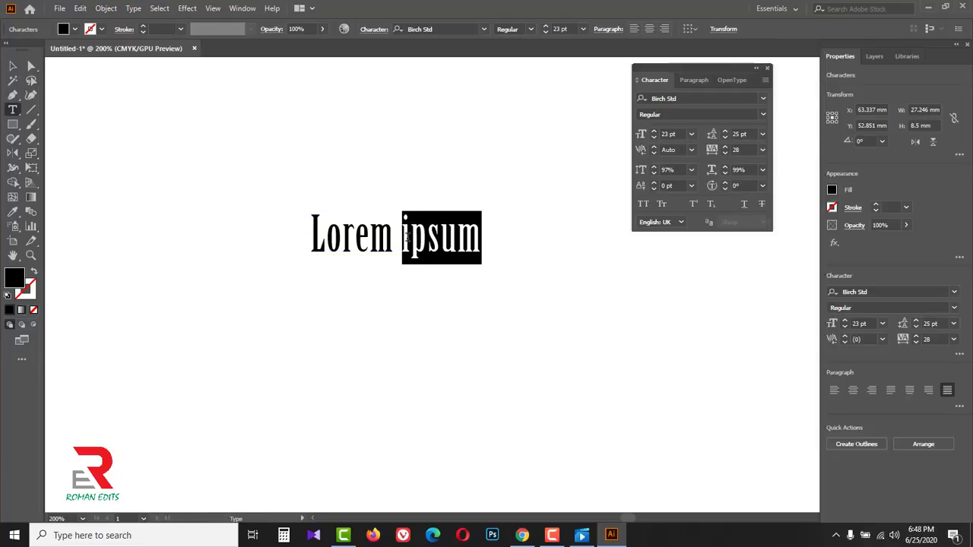
pyautogui.tripleClick(406, 238)
pyautogui.write('A')
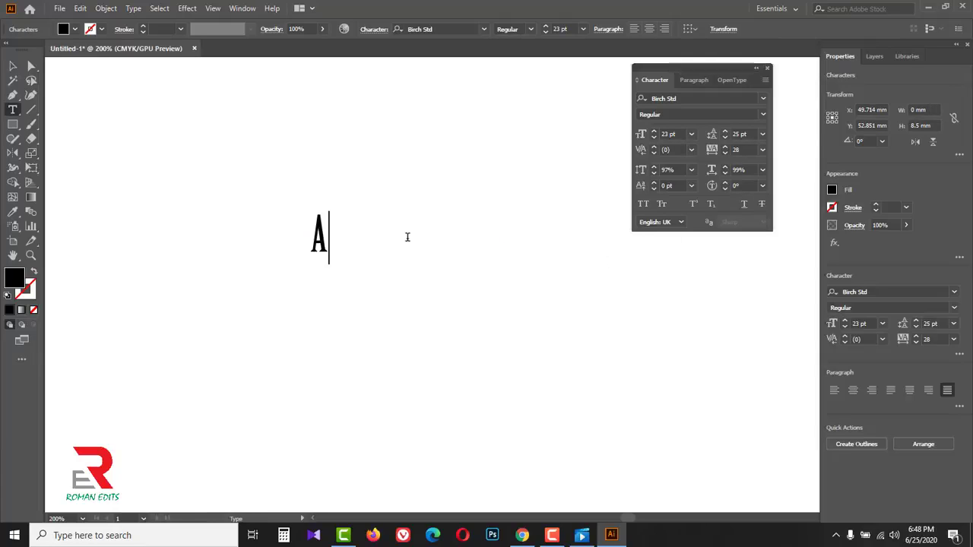
pyautogui.write('2')
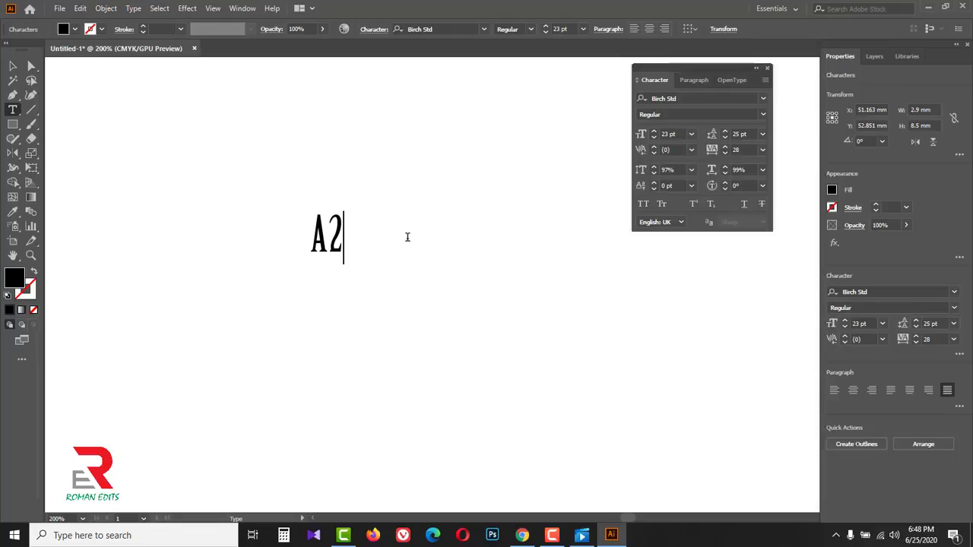
# Step: Test Subscript, then Superscript on the 2, then undo back to Lorem ipsum
pyautogui.moveTo(328, 228); pyautogui.dragTo(347, 231)
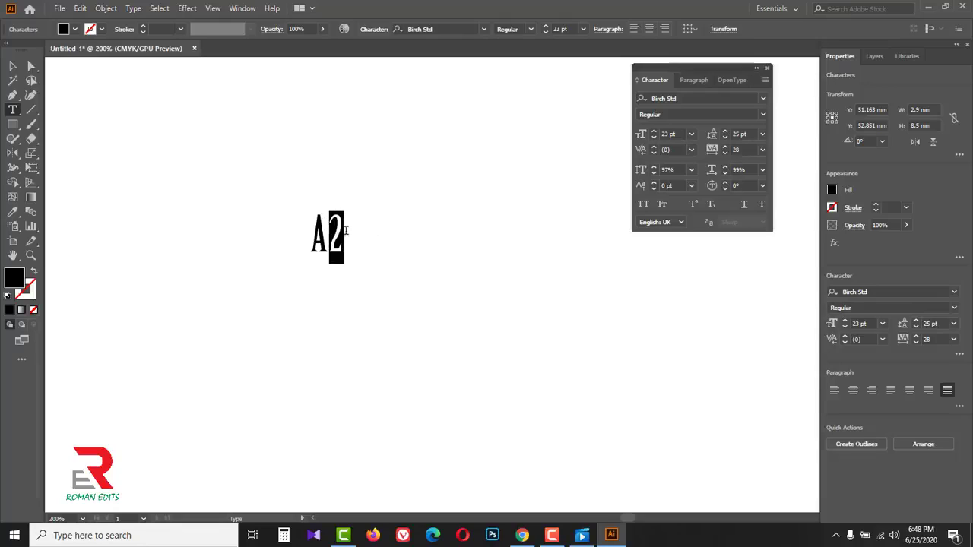
pyautogui.click(712, 206)
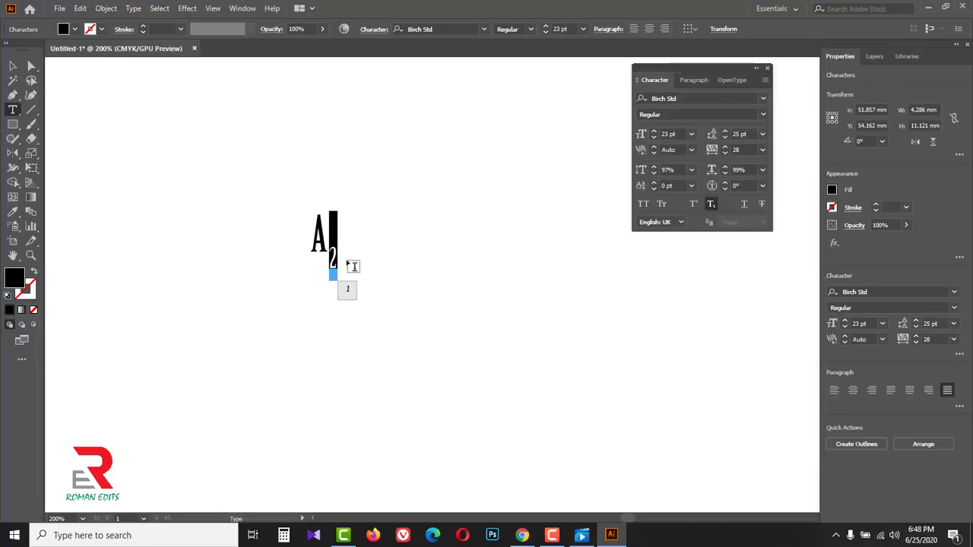
pyautogui.hotkey('ctrl', 'z')
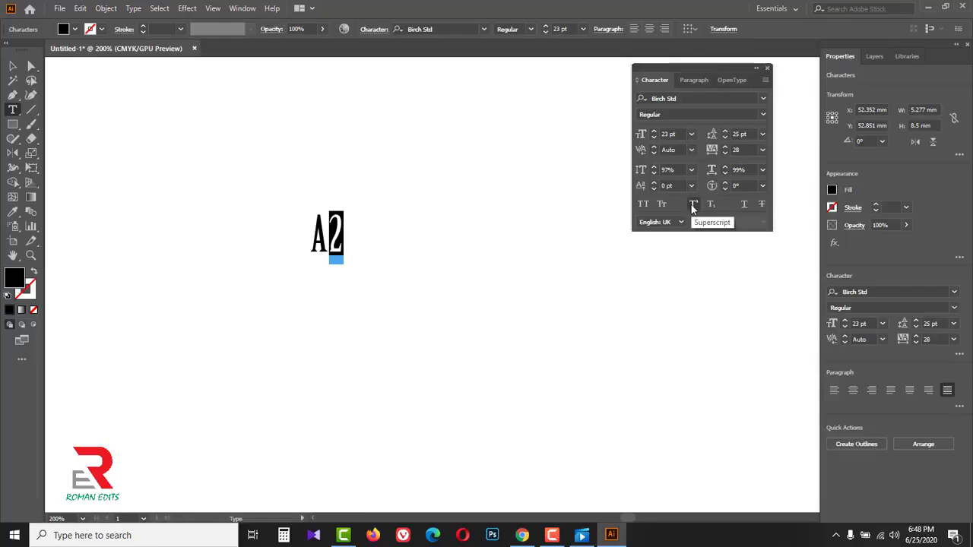
pyautogui.click(691, 205)
pyautogui.click(691, 205)
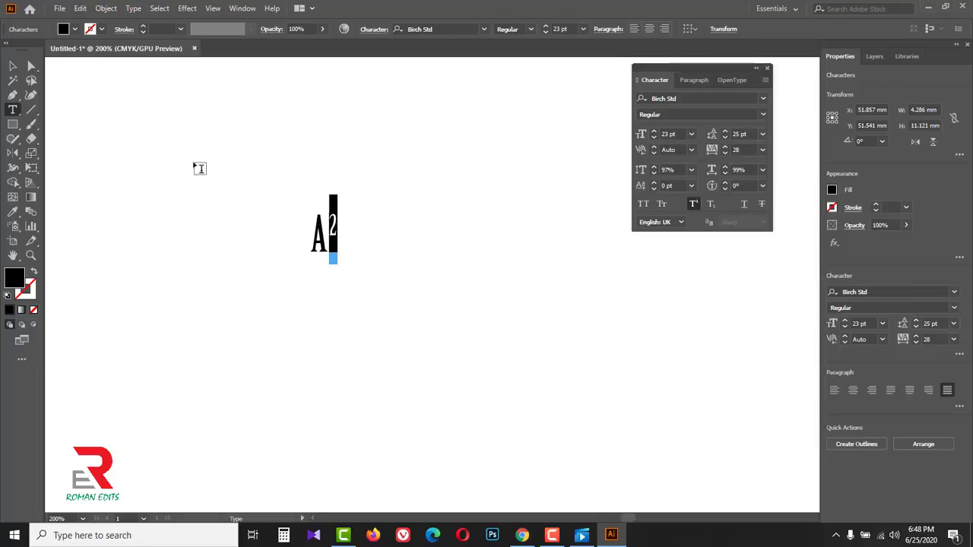
pyautogui.press('Escape')
pyautogui.hotkey('ctrl', 'z')
pyautogui.hotkey('ctrl', 'z')
pyautogui.hotkey('ctrl', 'z')
pyautogui.hotkey('ctrl', 'z')
pyautogui.hotkey('ctrl', 'z')
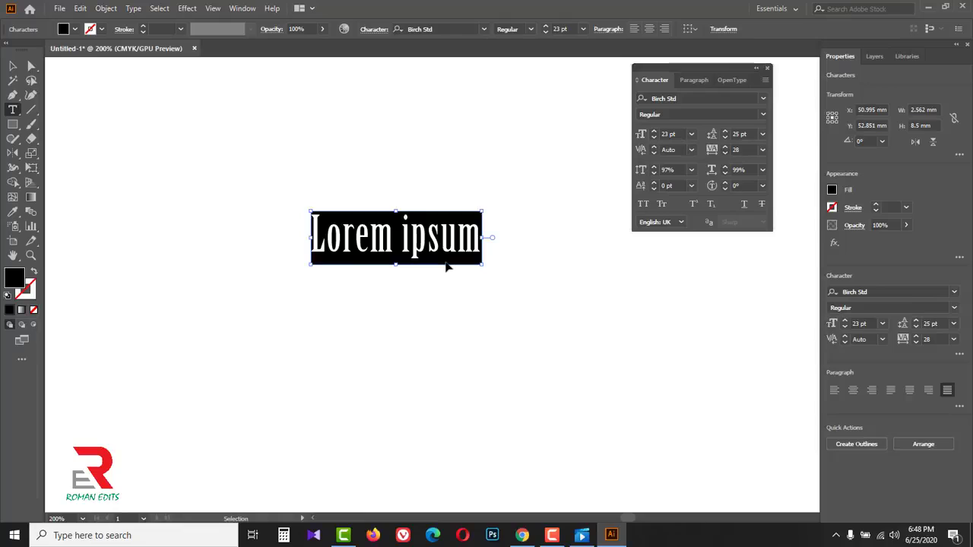
# Step: Try Small Caps, then apply All Caps so the Birch Std line reads LOREM IPSUM
pyautogui.click(661, 204)
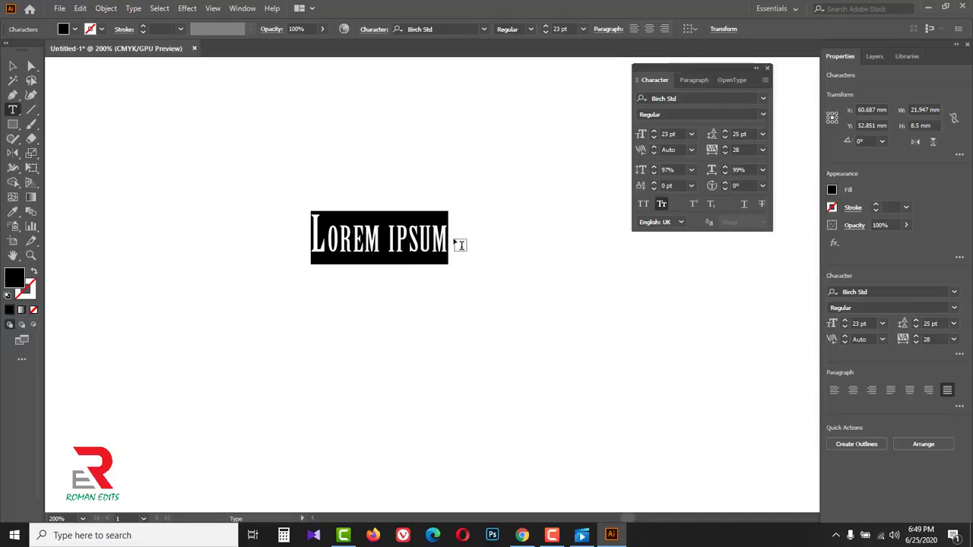
pyautogui.click(642, 205)
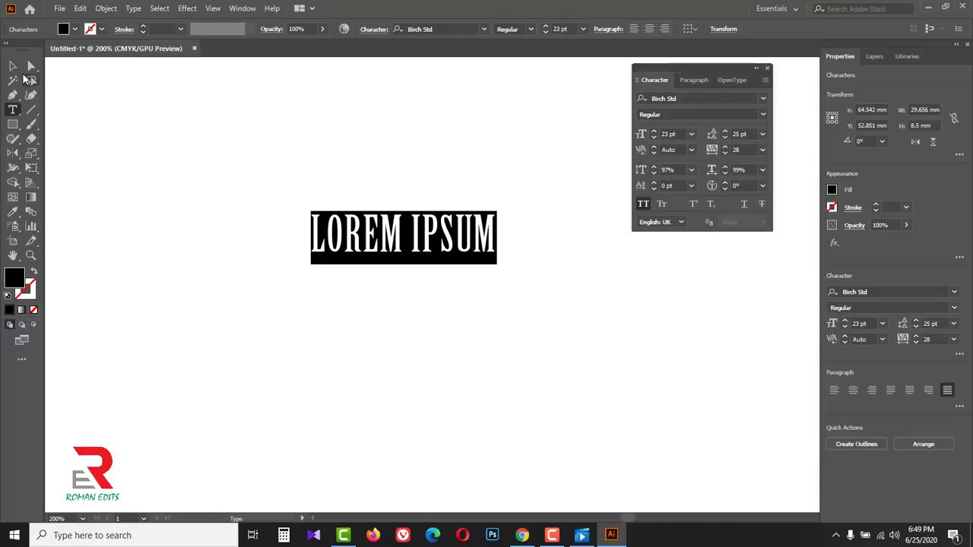
pyautogui.click(13, 66)
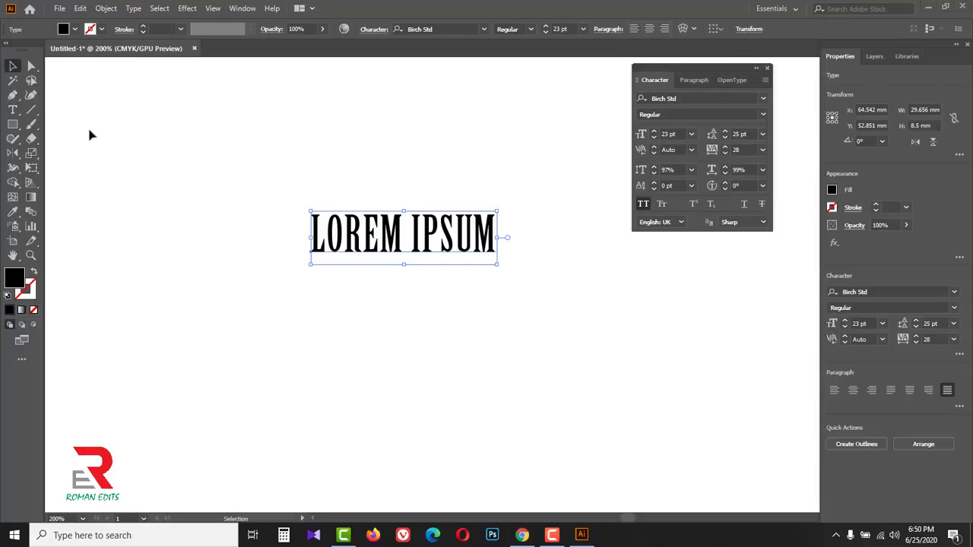
# Step: Give the word LOREM a red fill
pyautogui.click(12, 111)
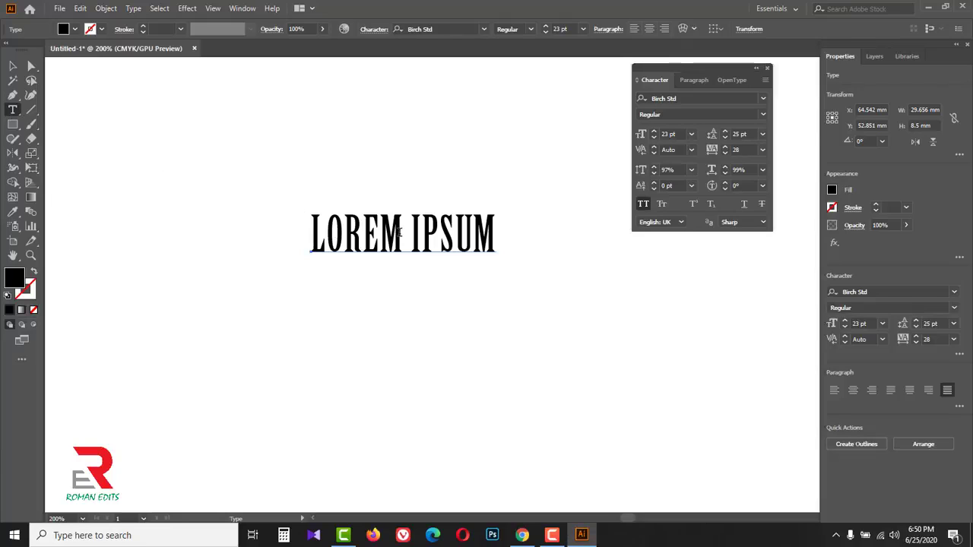
pyautogui.moveTo(401, 232); pyautogui.dragTo(303, 232)
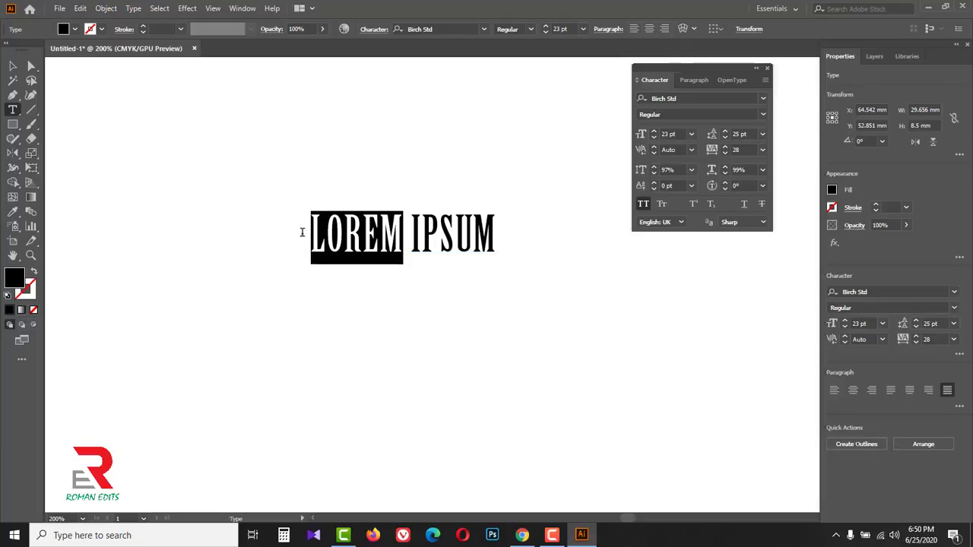
pyautogui.click(831, 190)
pyautogui.click(734, 233)
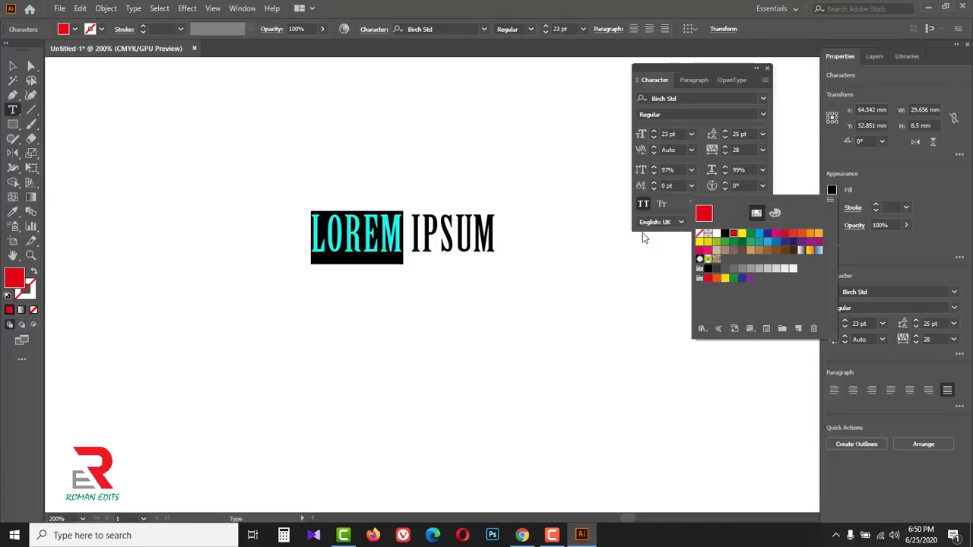
pyautogui.click(448, 232)
# Step: Colour the UM of IPSUM dark blue and deselect to view the colours
pyautogui.moveTo(455, 236); pyautogui.dragTo(497, 236)
pyautogui.click(832, 190)
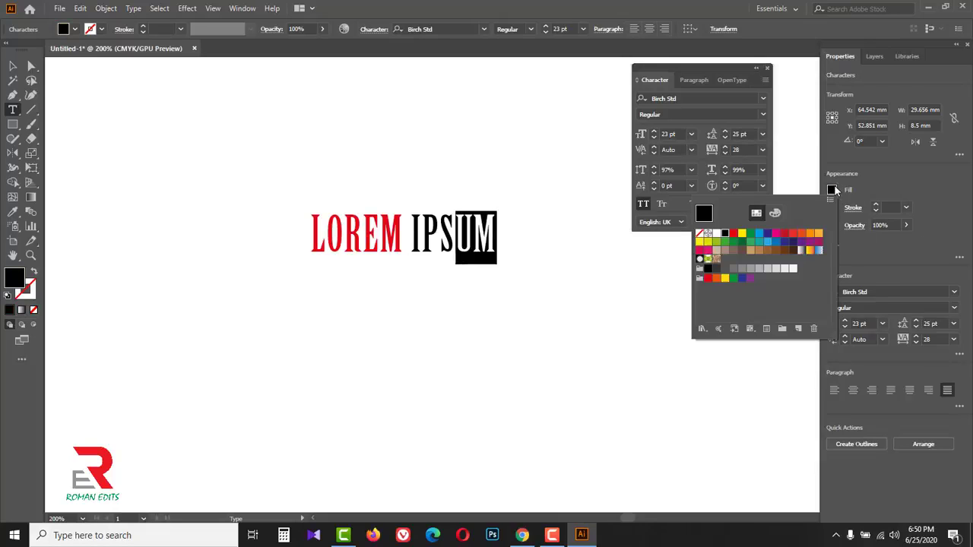
pyautogui.click(766, 236)
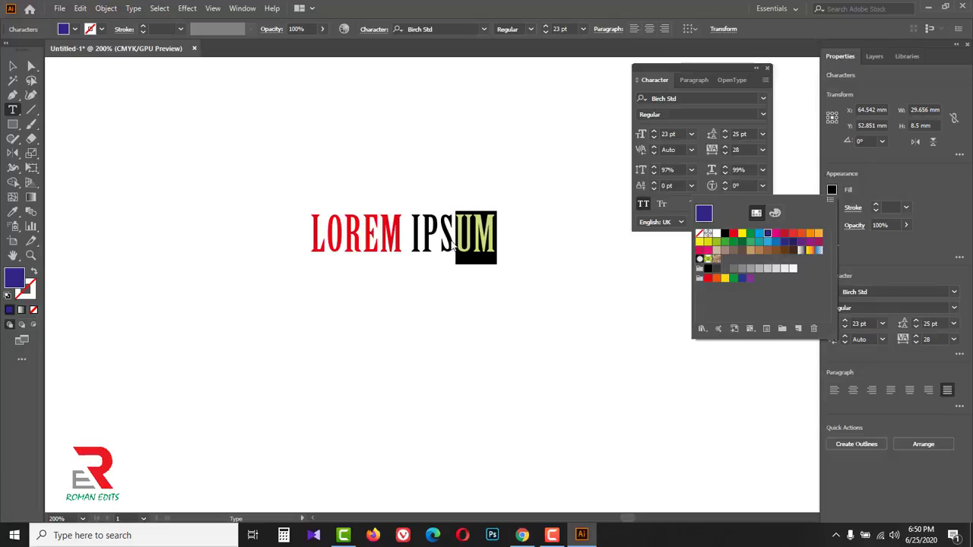
pyautogui.click(18, 72)
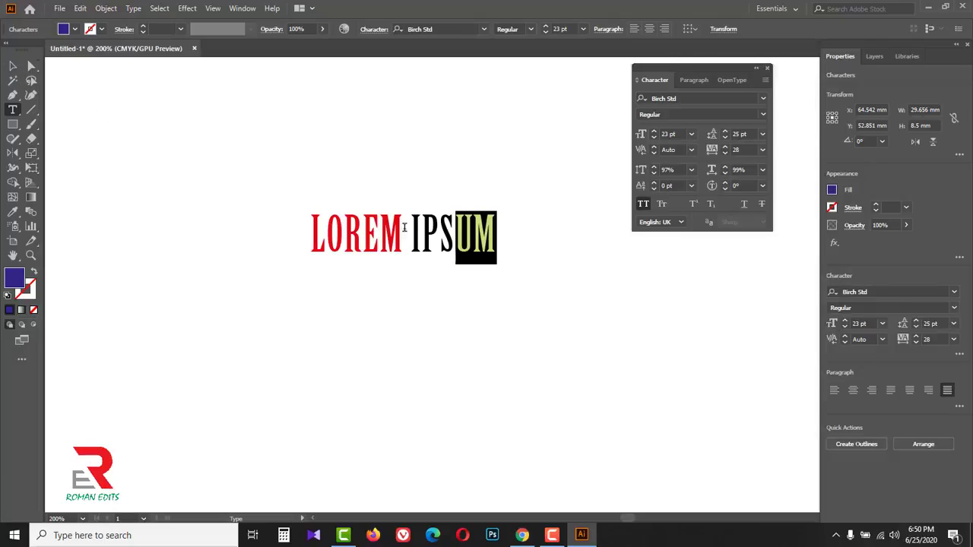
pyautogui.click(16, 68)
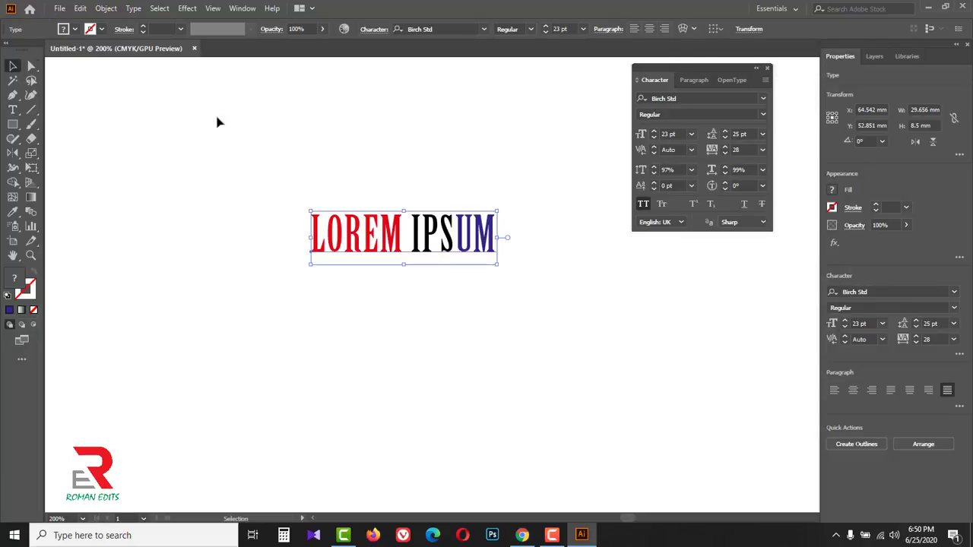
pyautogui.click(417, 163)
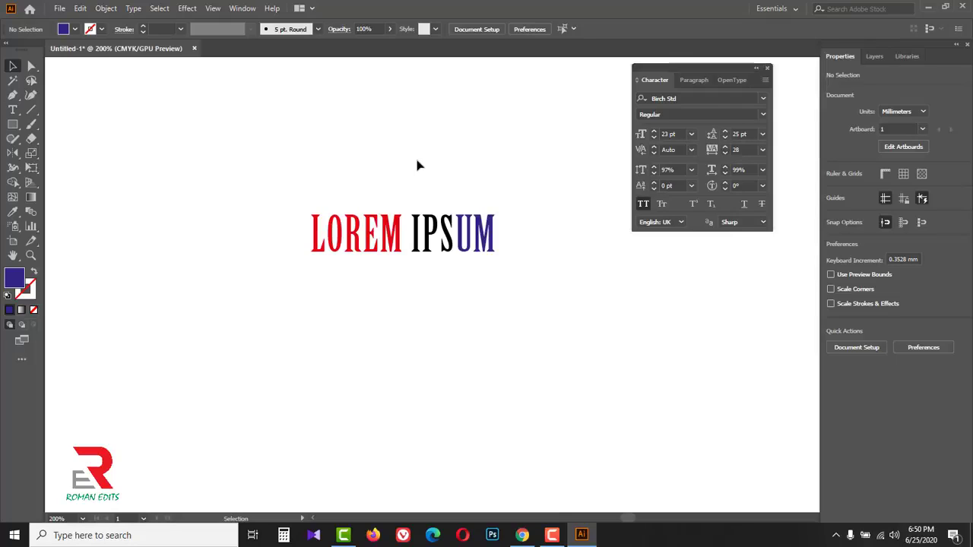